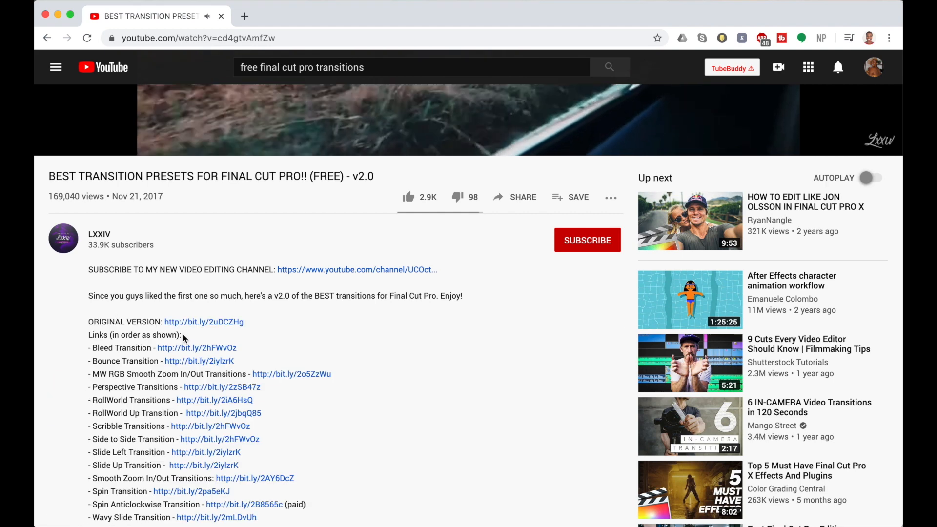
Open the Free Tear Transitions download page in the browser and look over its product details
left_click(217, 266)
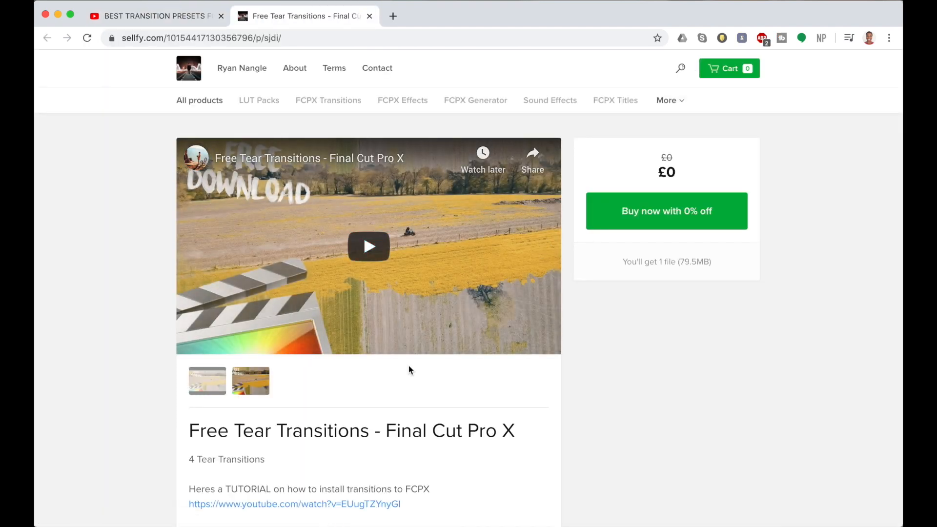
scroll(525, 385, "down", 2)
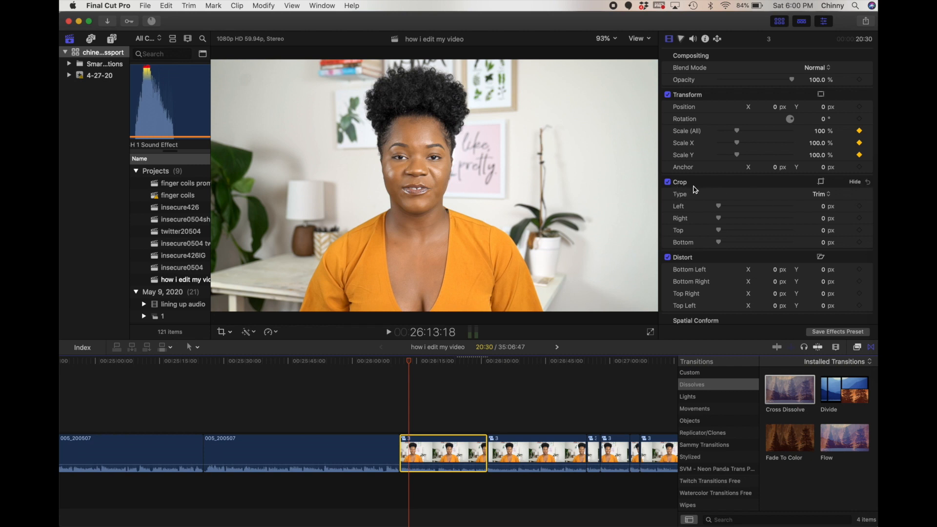
In Final Cut Pro, set the selected clip's crop type to Crop and add scale and crop keyframes at 26:13:18 and 26:18:20
left_click(822, 196)
left_click(820, 204)
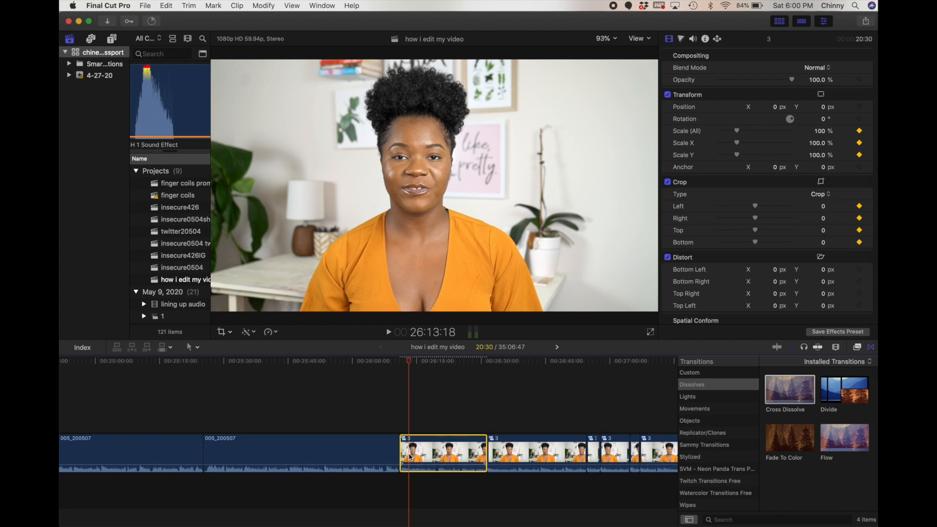
left_click_drag(411, 364, 432, 371)
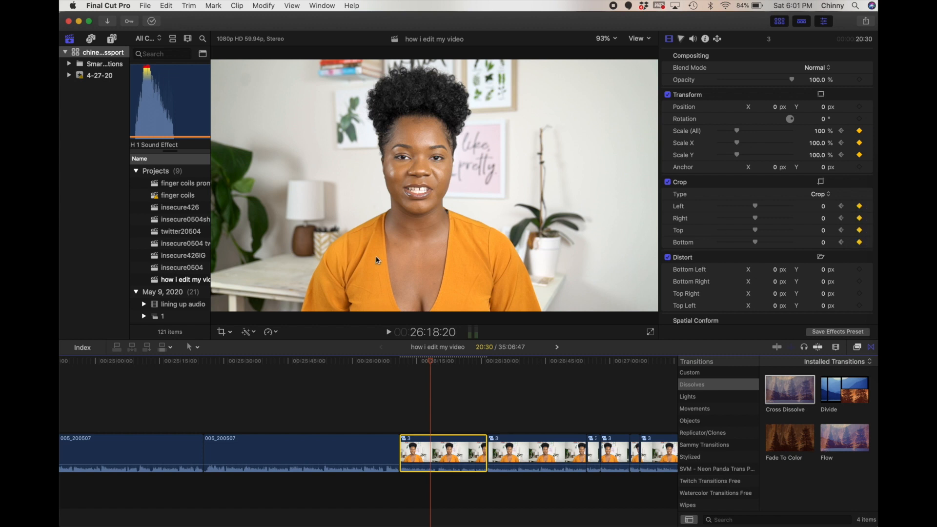
Crop the frame at 26:18:20 around the speaker to about Left 209.3, Right 210.8, Top 15.4 and Bottom 220.9 px
left_click(231, 333)
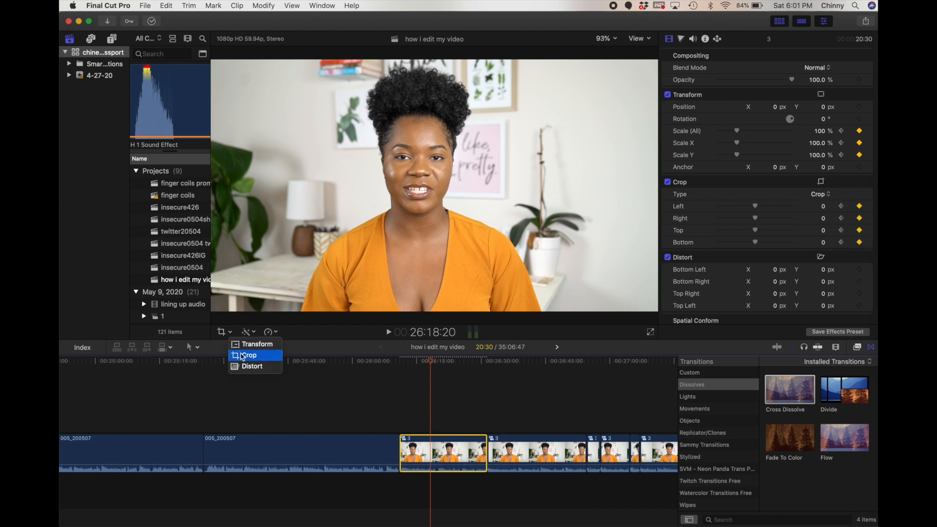
left_click(243, 356)
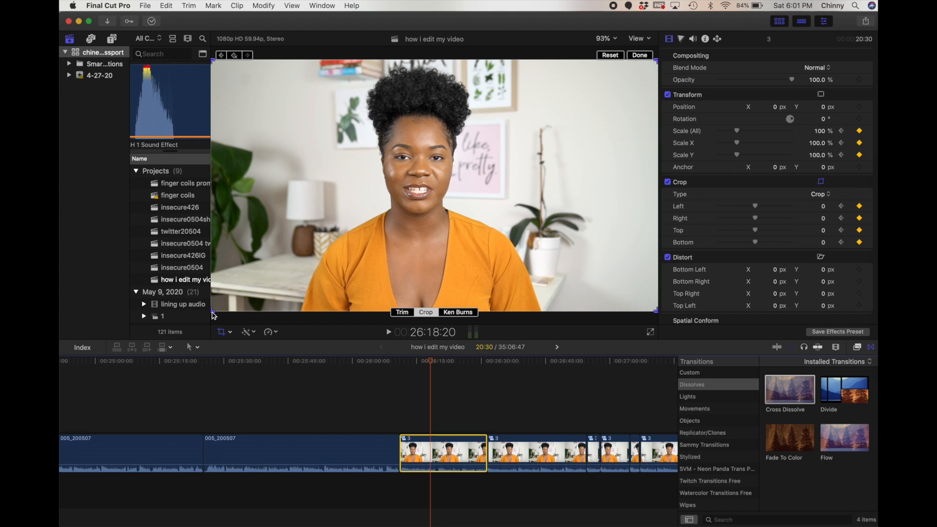
left_click_drag(213, 312, 312, 240)
left_click_drag(465, 170, 413, 174)
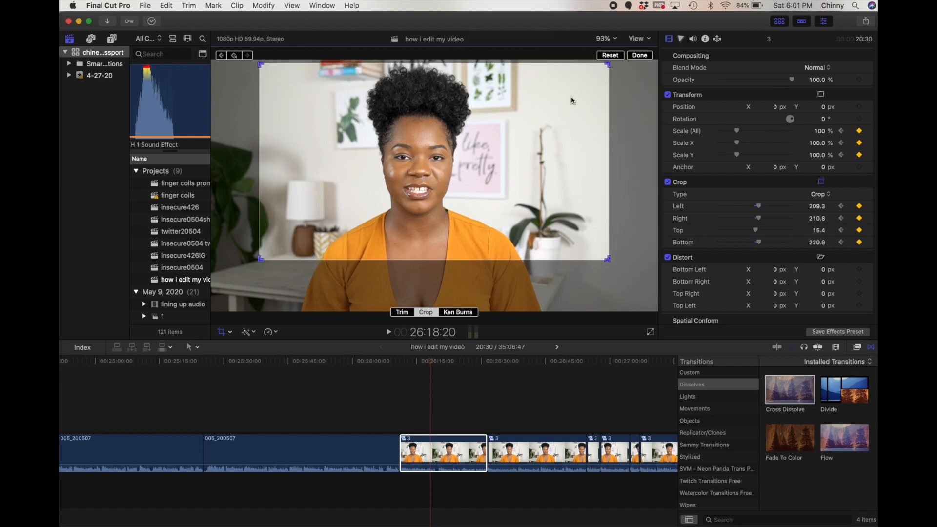
left_click(640, 56)
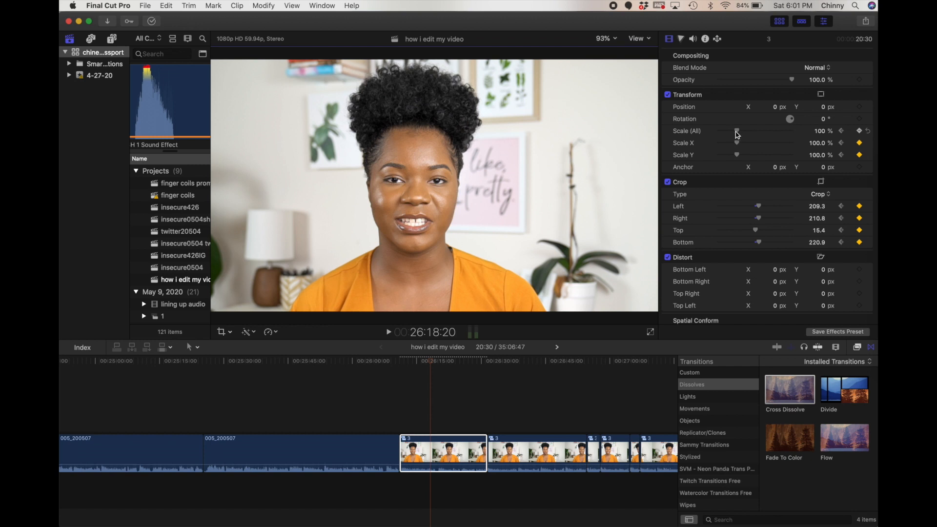
Raise the clip's overall scale at 26:18:20 to about 149% and play back the zoom-in from near its start
left_click_drag(740, 133, 742, 135)
left_click(409, 416)
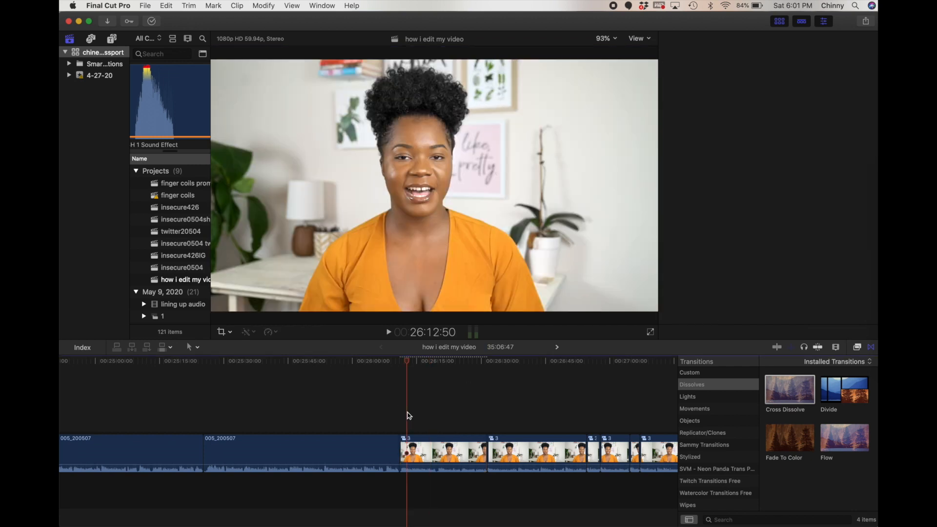
key("space")
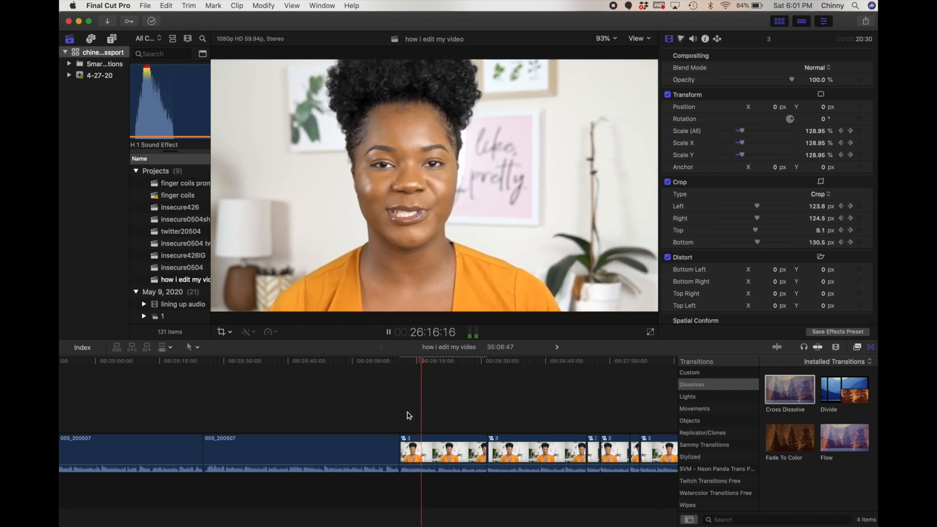
key("space")
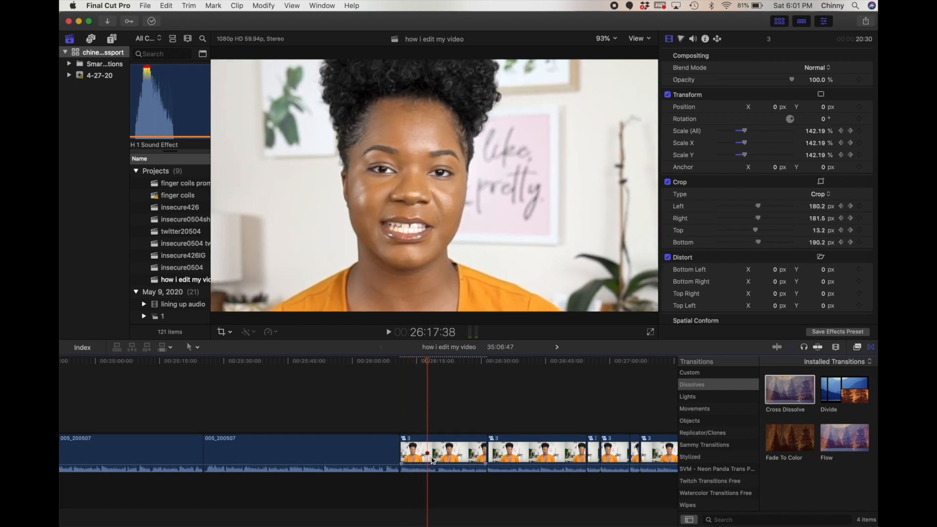
Show the zoomed clip's video animation in the timeline, with its Transform and Crop keyframes clearly separated
right_click(433, 460)
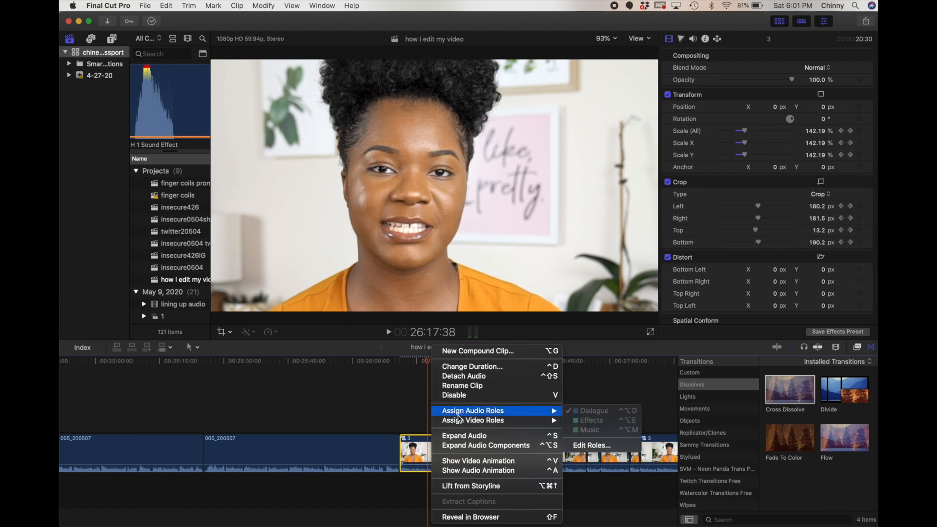
left_click(460, 461)
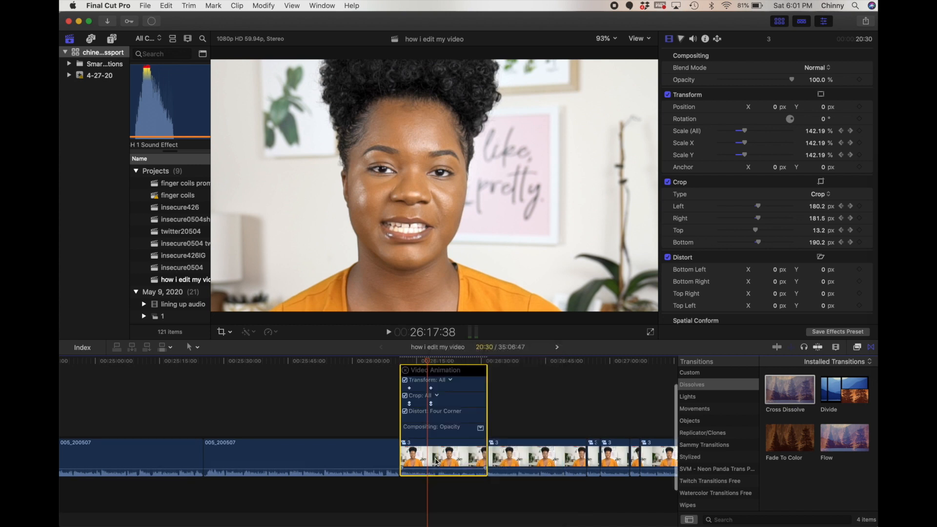
key("super+equal")
key("super+equal")
key("super+equal")
key("super+equal")
key("super+equal")
key("super+equal")
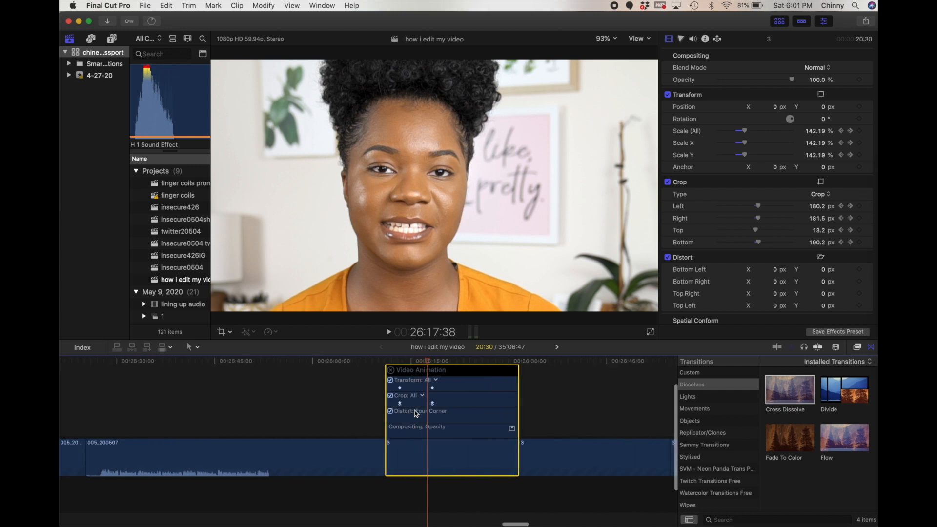
Move the ending Transform and Crop keyframes earlier, to about 26:15:52, and play back the zoom
left_click_drag(455, 390, 359, 388)
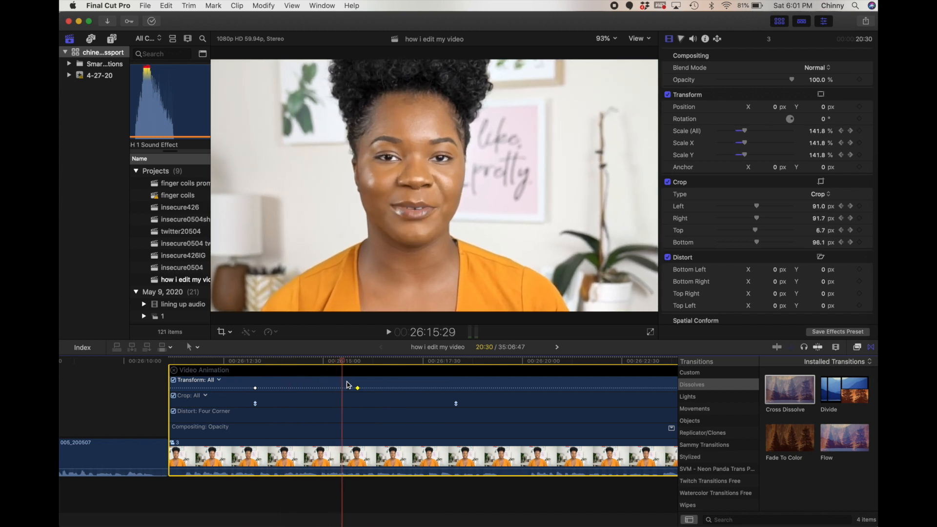
left_click(358, 388)
left_click_drag(458, 406, 357, 404)
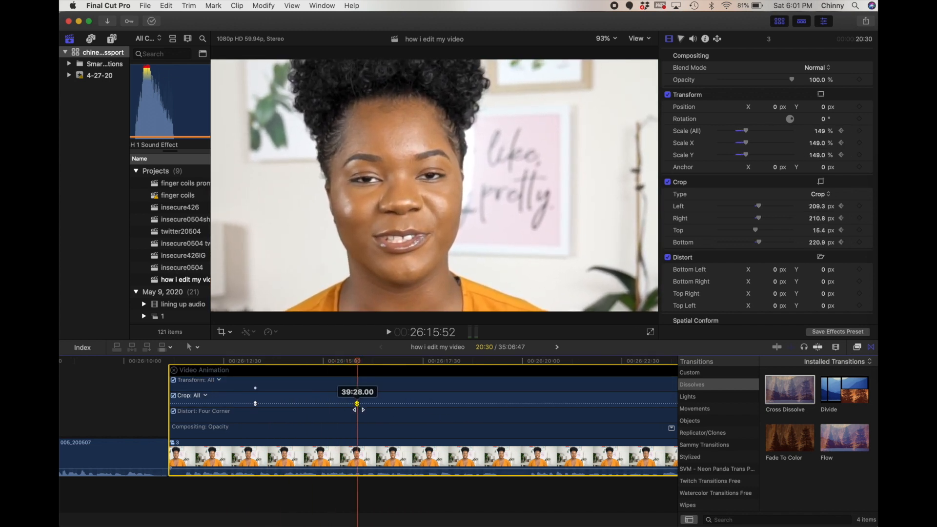
left_click_drag(357, 360, 234, 370)
key("space")
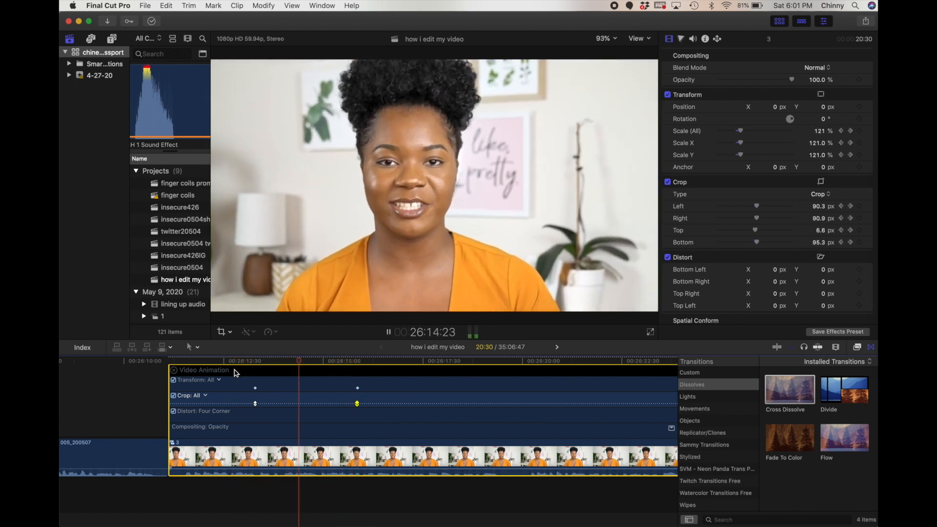
key("space")
Move the ending Transform and Crop keyframes to about 26:14:09 and play back the faster zoom
left_click_drag(358, 391, 290, 389)
left_click_drag(357, 404, 290, 403)
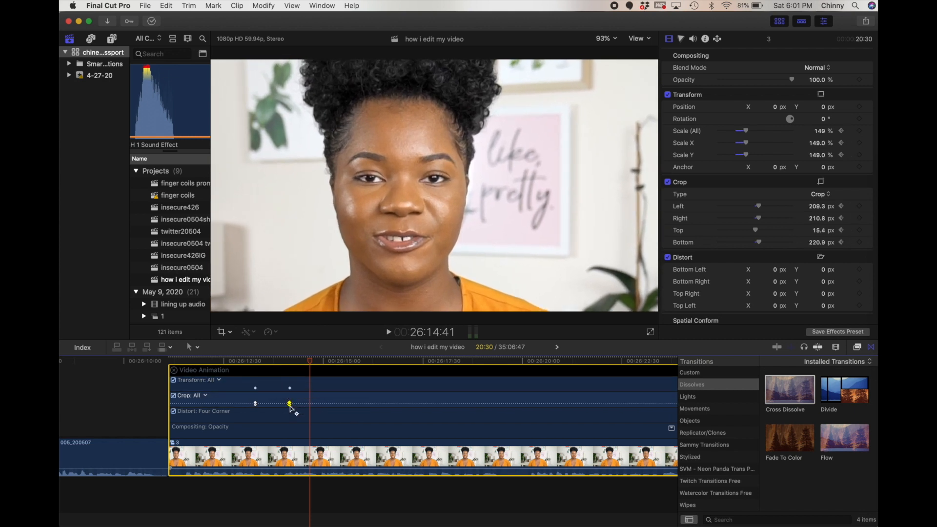
left_click(225, 362)
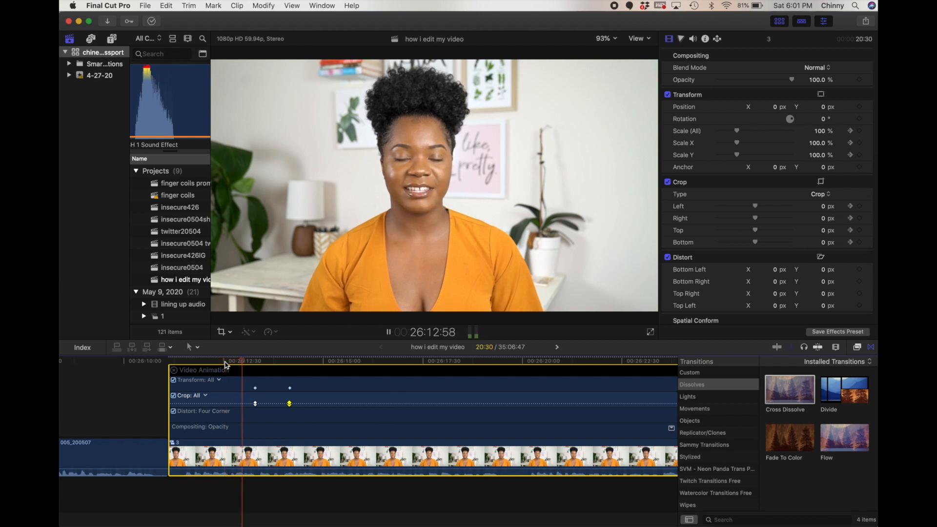
key("space")
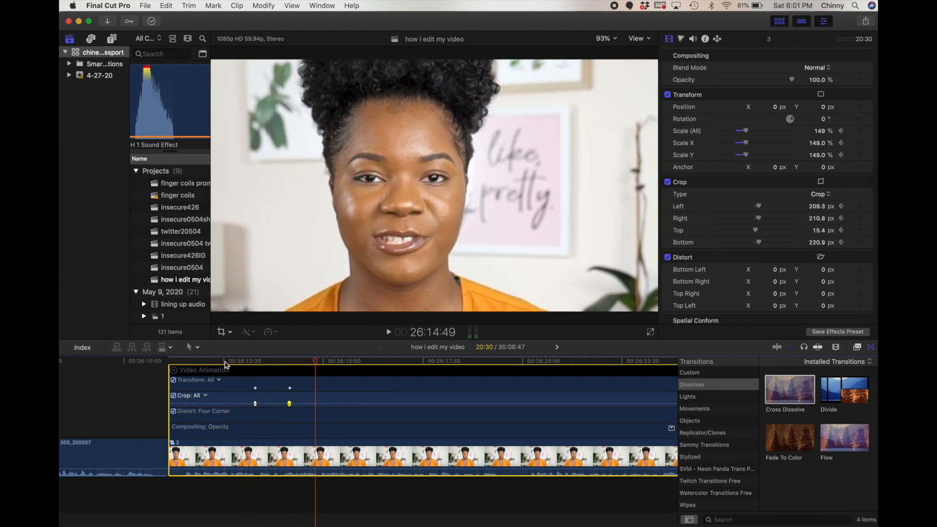
Add a scale keyframe at 26:14:15, a few frames after the zoomed-in keyframe, and set the overall scale to 100%
left_click(291, 367)
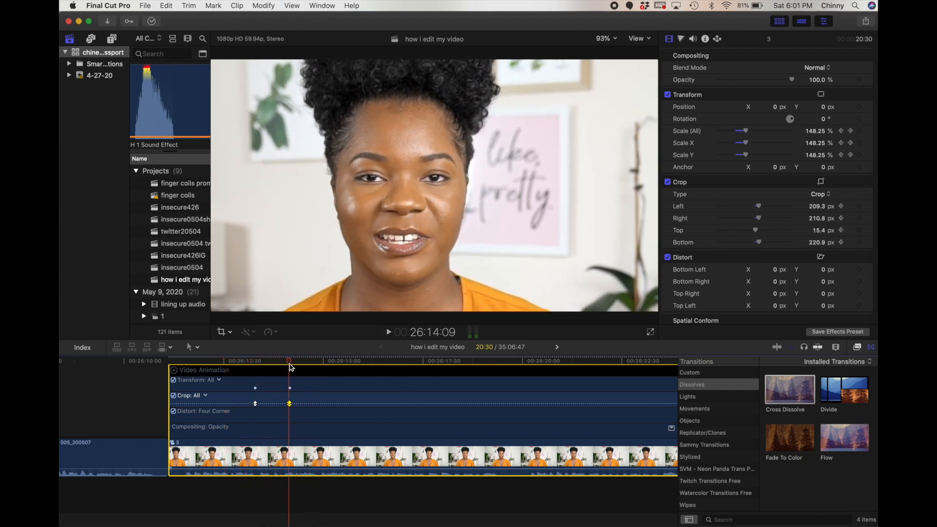
key("Right")
key("Right")
key("Right")
key("Left")
key("Left")
key("Left")
key("Right")
key("Right")
key("Right")
key("Right")
key("Right")
key("Right")
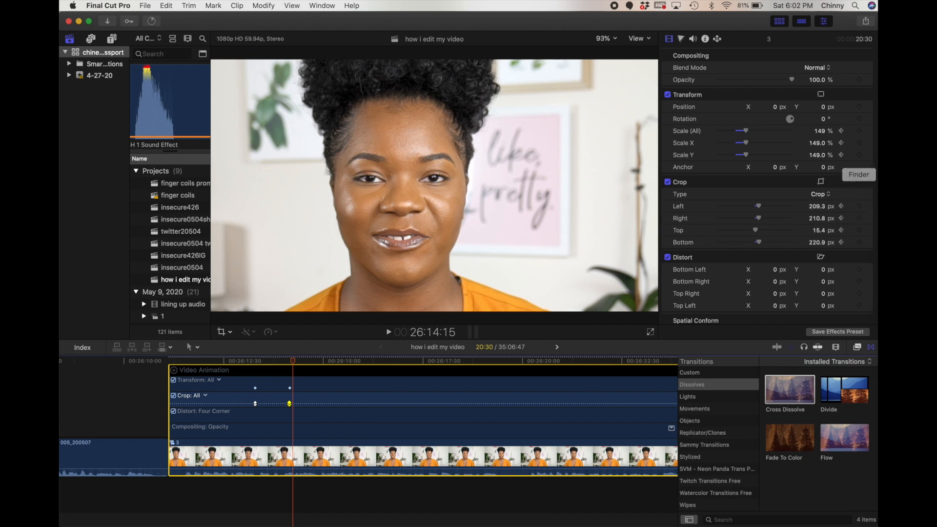
left_click(821, 132)
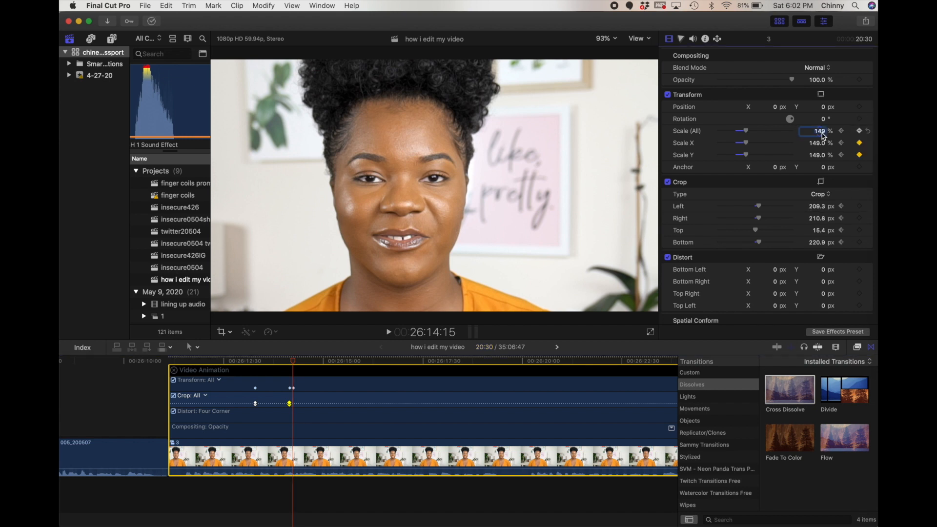
key("Return")
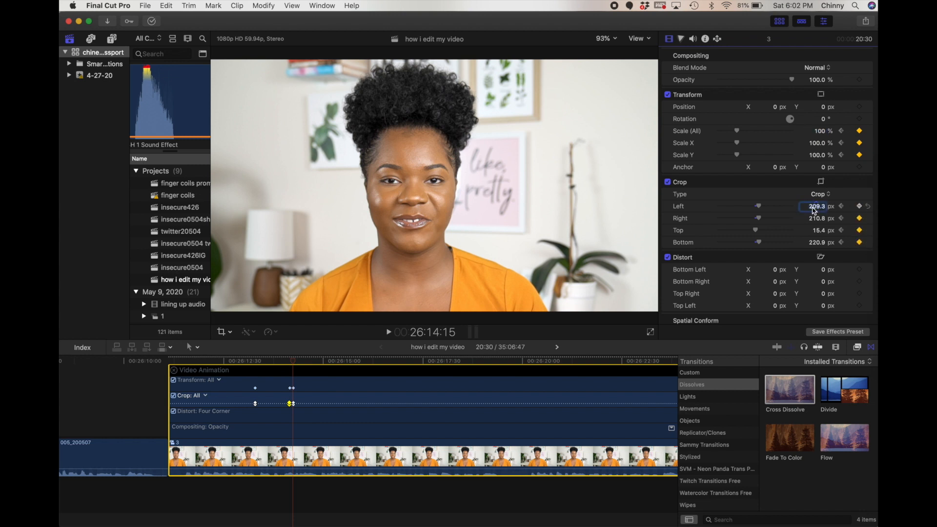
Set the crop's Left, Right, Top and Bottom values to 0 px at 26:14:15
type("0")
key("Return")
left_click(811, 219)
type("0")
key("Return")
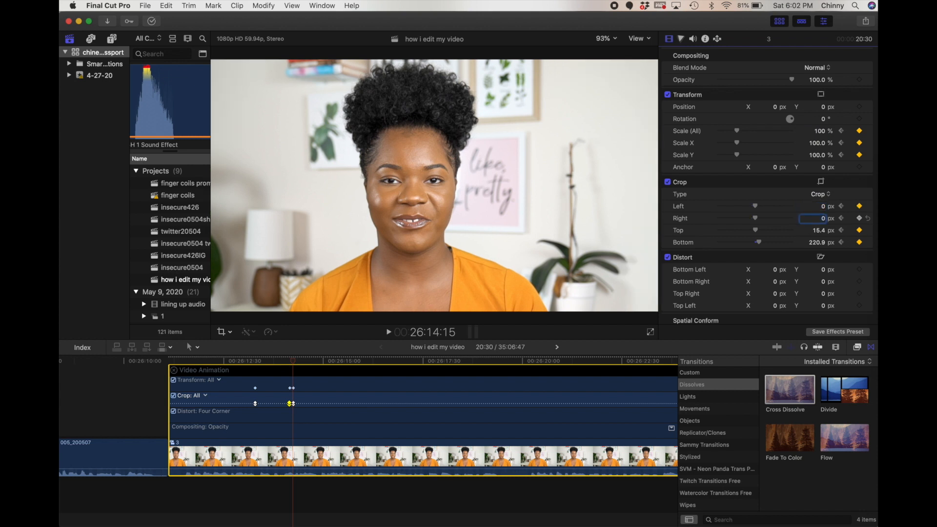
type("0")
key("Return")
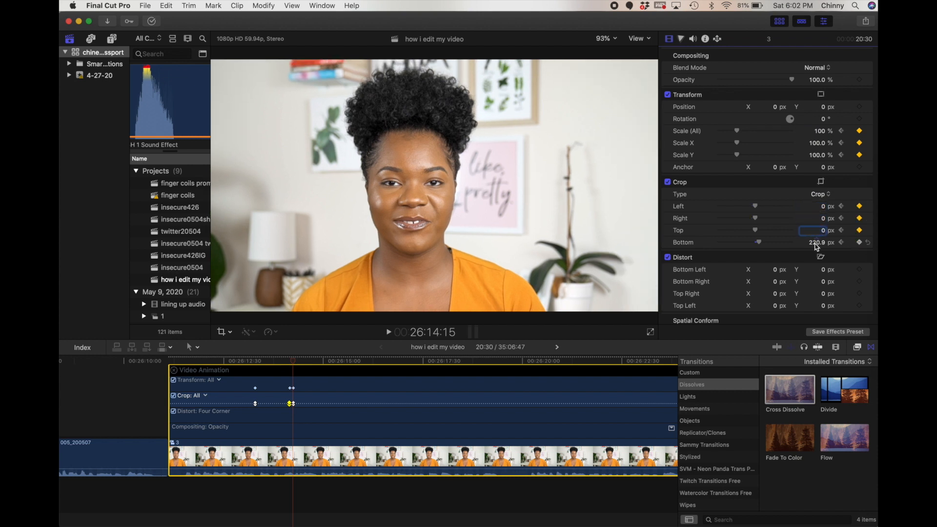
type("0")
key("Return")
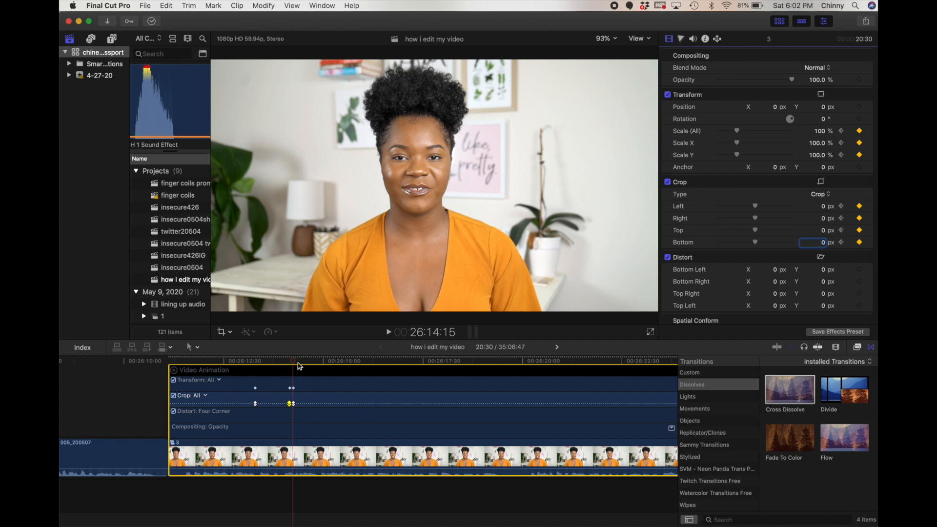
Play back the zoom in and out, and move the last Transform keyframe to about 26:15:00 and the last Crop keyframe later
left_click_drag(293, 364, 241, 370)
key("space")
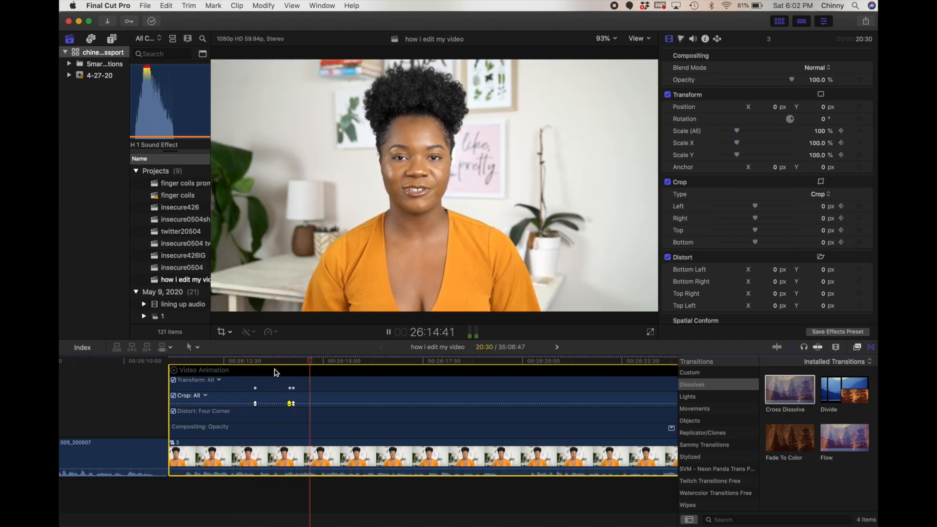
key("space")
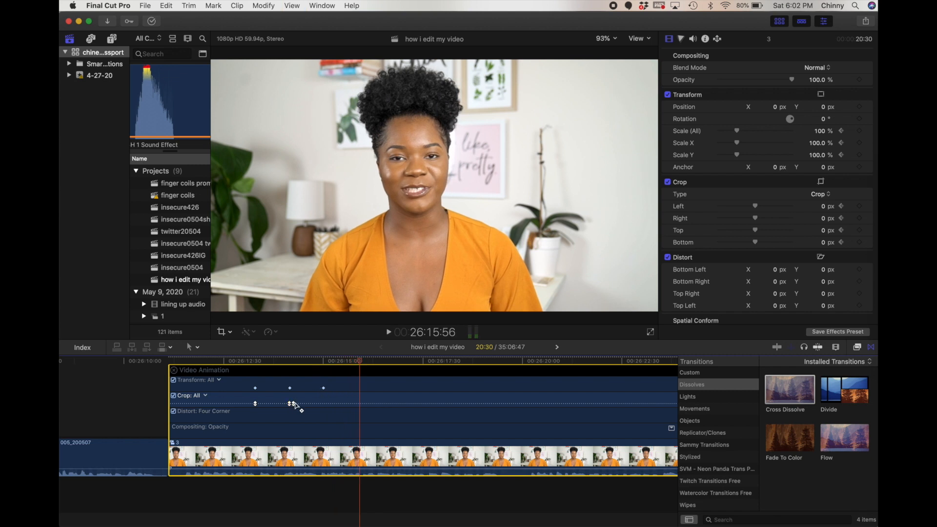
left_click_drag(295, 405, 346, 389)
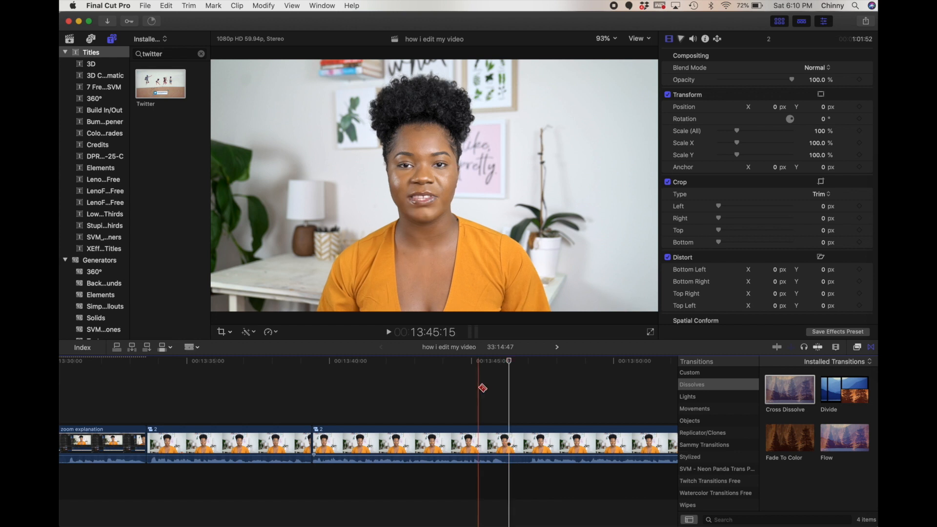
Switch to the Select tool and place the playhead at 13:38:25, shortly before the cut between the two talking-head clips
key("a")
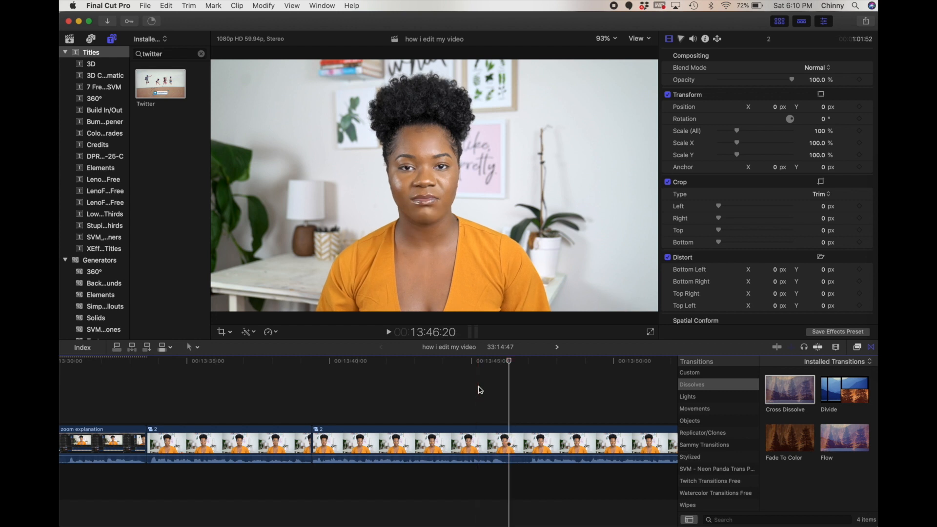
left_click(303, 433)
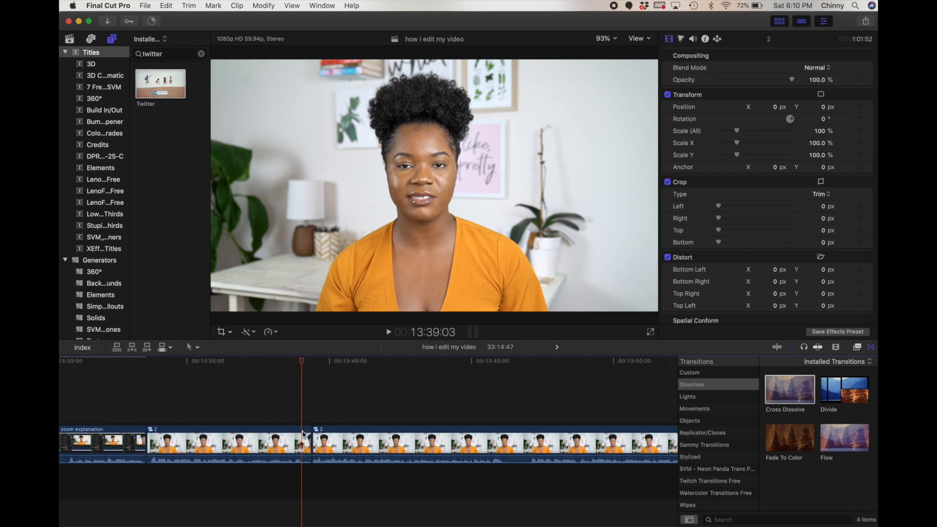
key("super+equal")
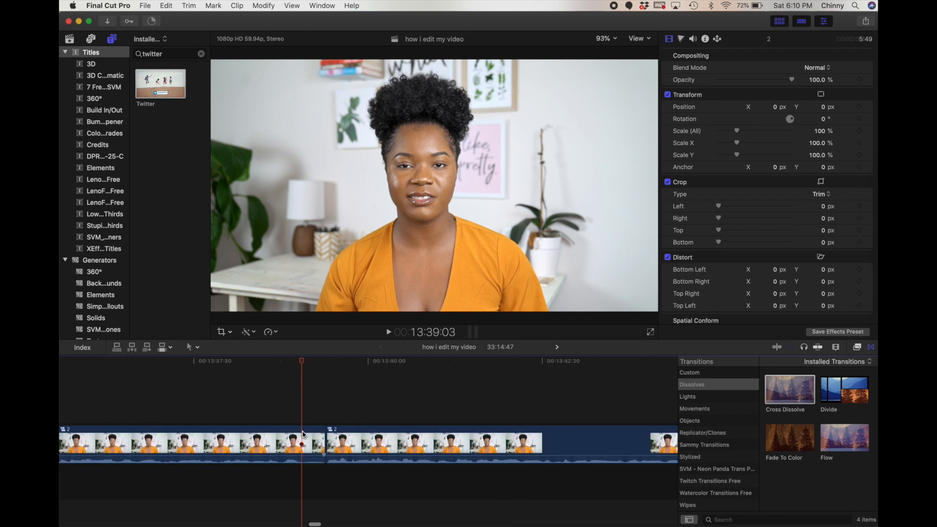
left_click_drag(302, 362, 304, 383)
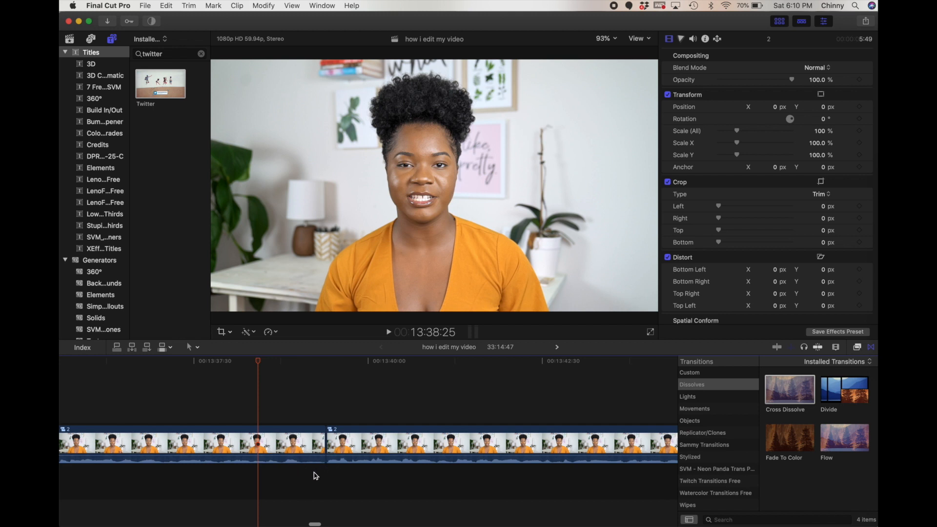
key("super+equal")
key("super+equal")
key("super+equal")
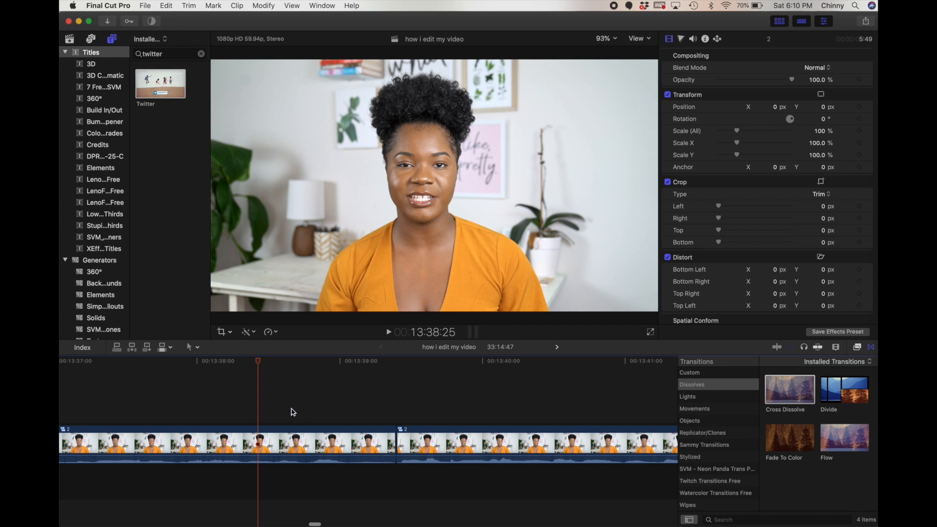
key("super+minus")
key("super+minus")
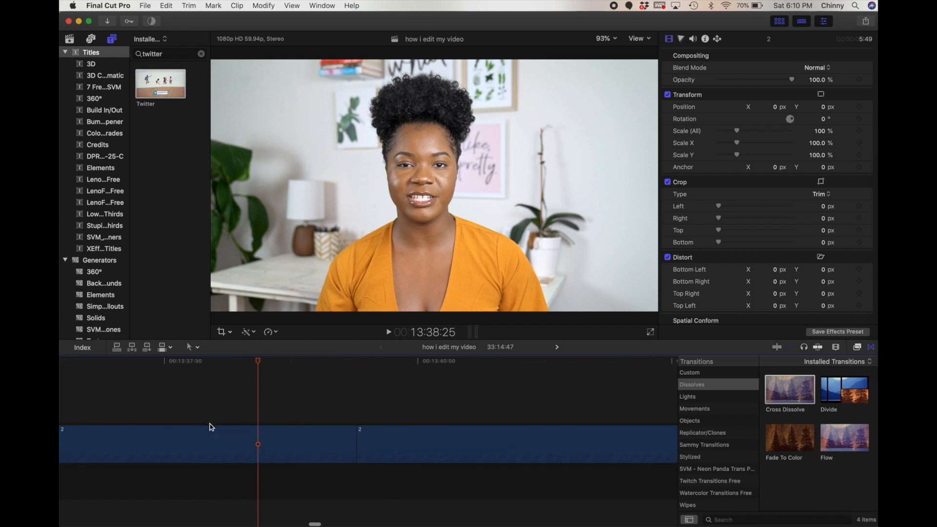
Try extending the start of the second talking-head clip by 15 frames and play across the cut
left_click(317, 440)
left_click_drag(318, 440, 302, 440)
left_click(266, 415)
key("space")
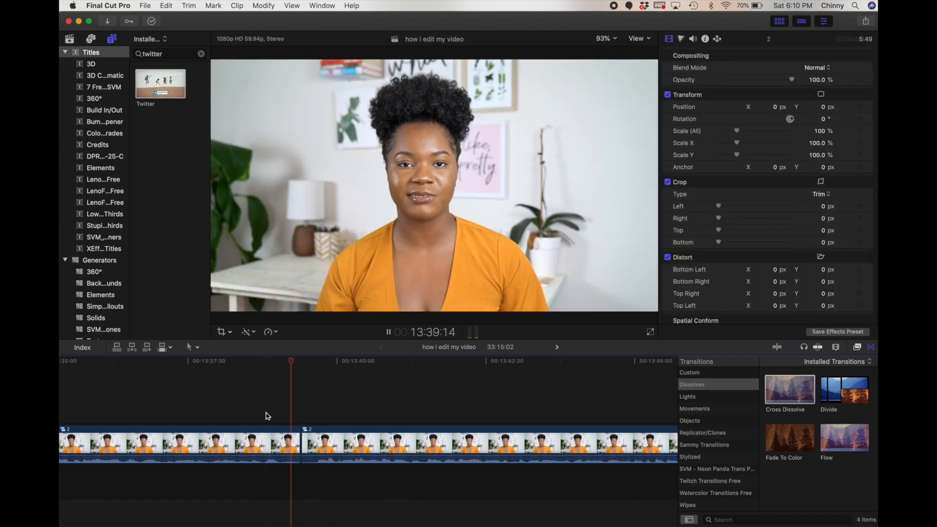
key("space")
Trim the second clip's start back to its former point and replay the cut
left_click_drag(307, 441, 317, 442)
key("cmd+4")
key("space")
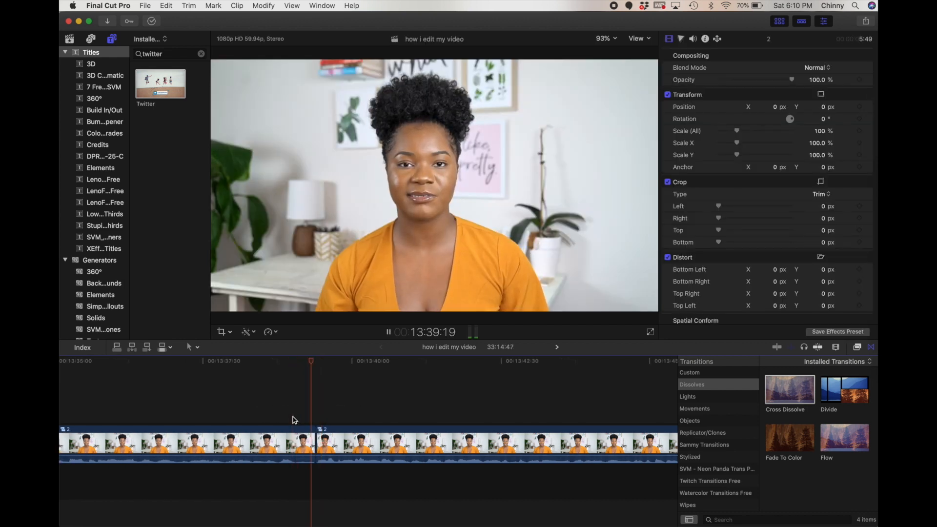
left_click(232, 408)
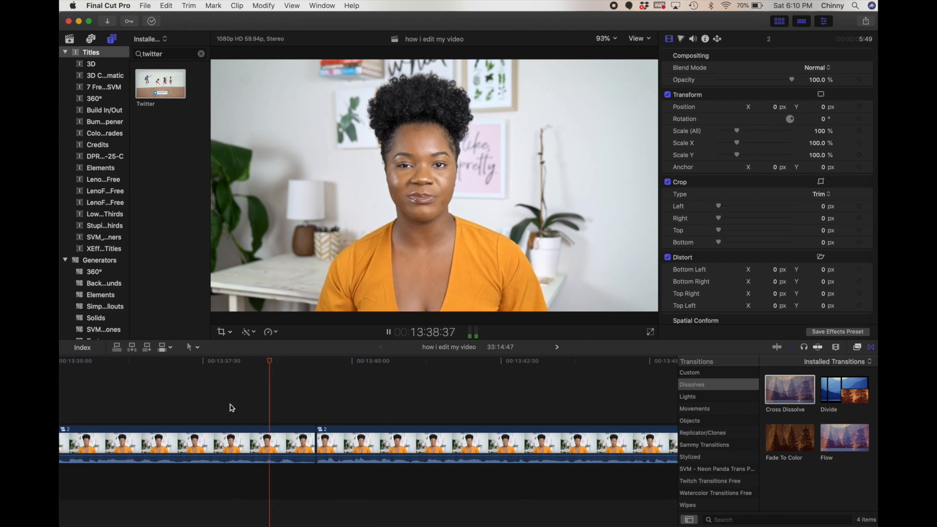
Trim the end of the first talking-head clip to a 5:30 duration and play across the cut
key("space")
left_click_drag(310, 445, 296, 445)
key("shift+slash")
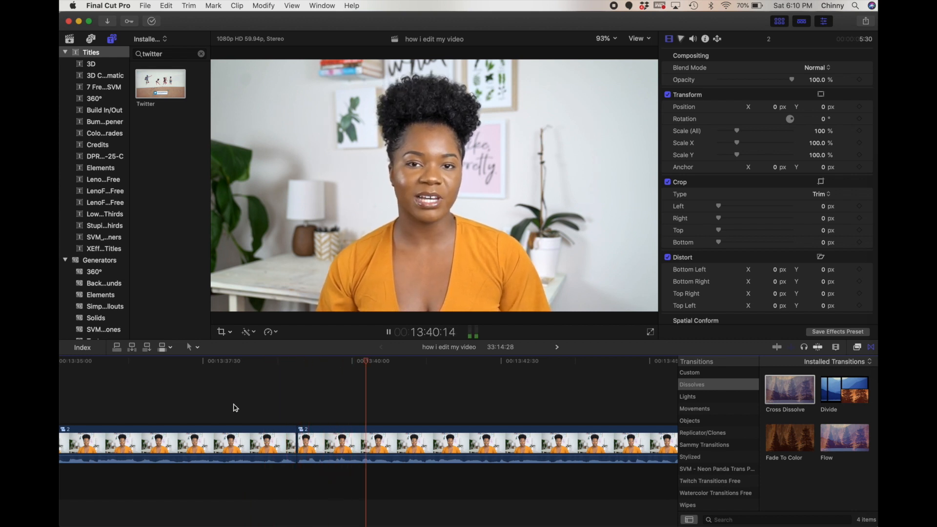
left_click(220, 410)
key("super+equal")
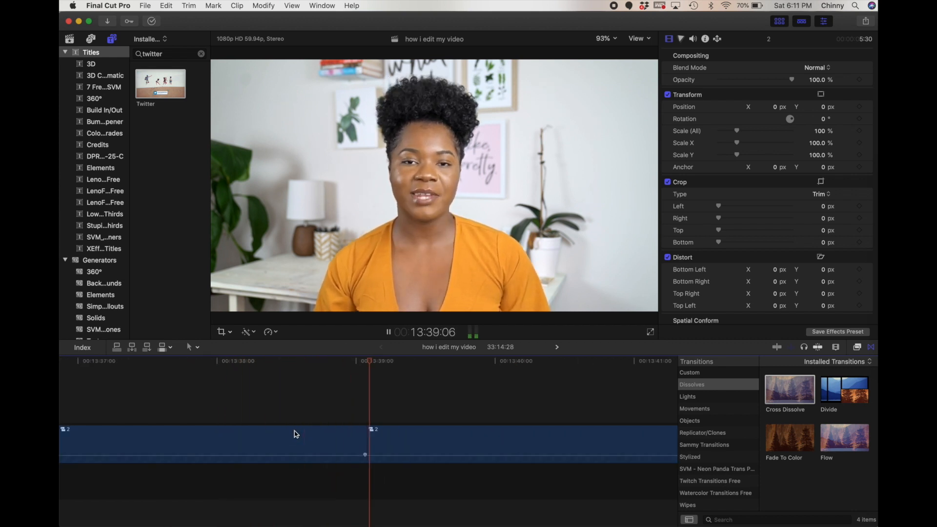
Extend the end of the first talking-head clip to a 5:35 duration and play across the cut
key("space")
left_click_drag(365, 440, 378, 440)
key("space")
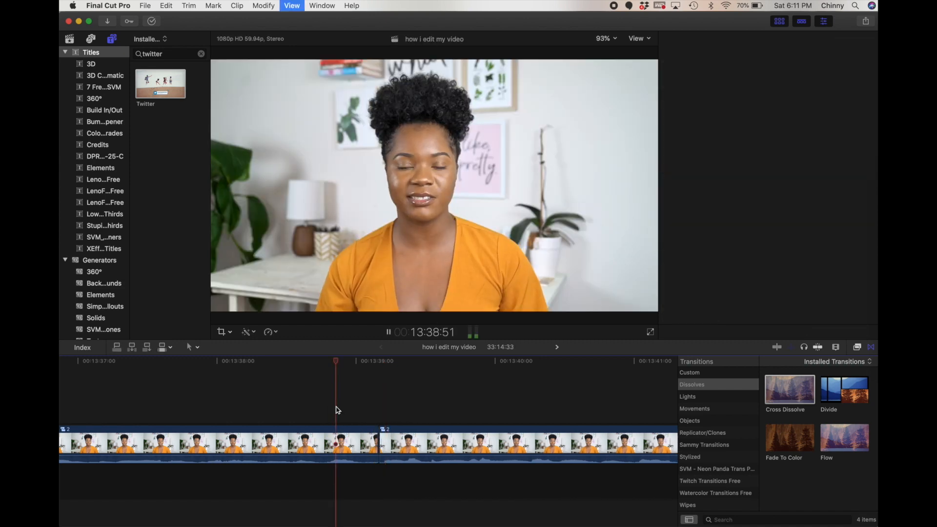
left_click(240, 383)
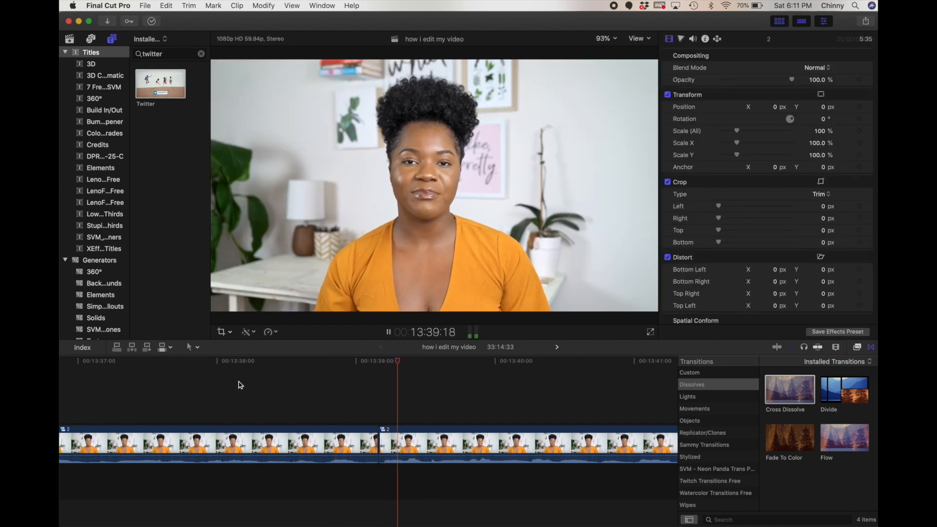
key("space")
Detach the audio from the first talking-head clip before the cut
left_click(335, 444)
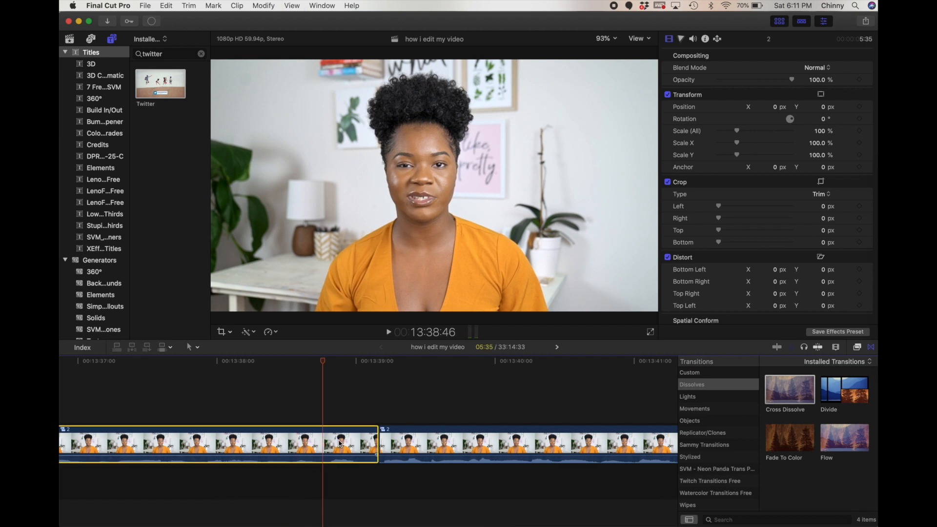
right_click(340, 443)
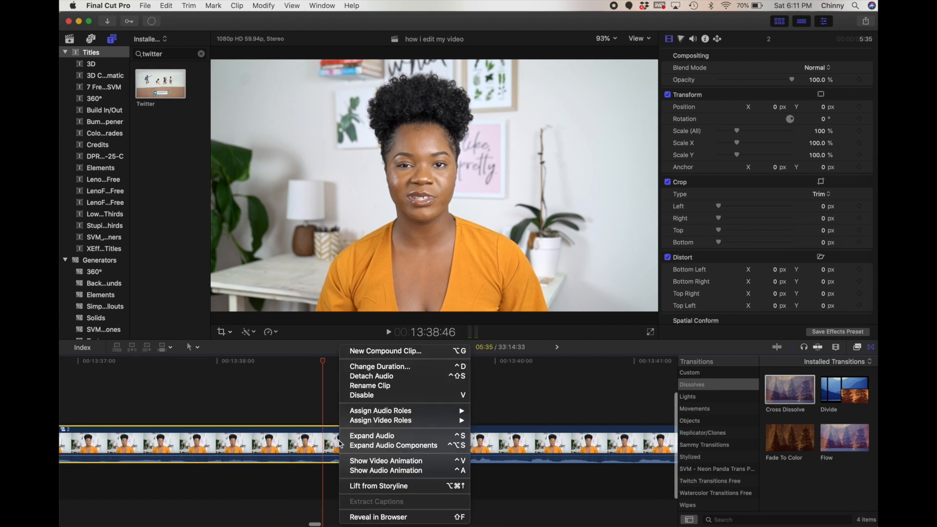
left_click(367, 381)
left_click(364, 476)
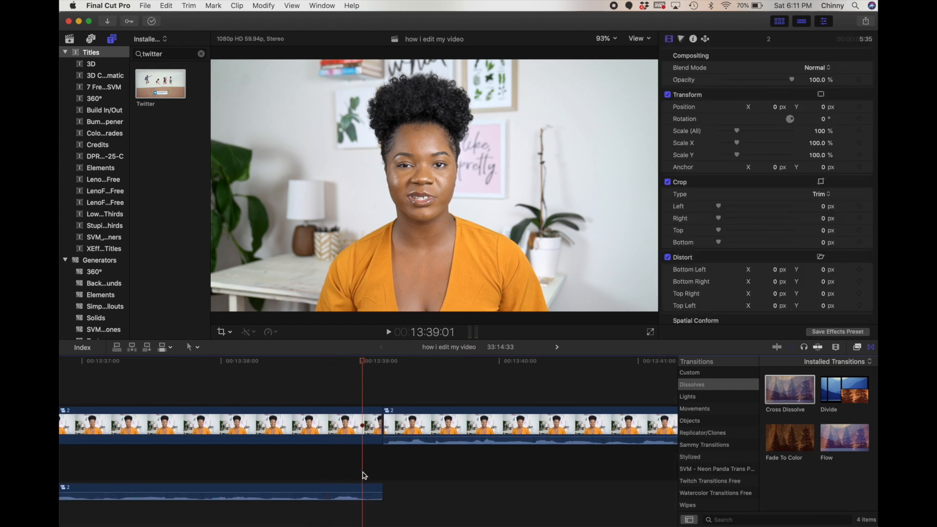
Extend the end of the detached audio past the cut to a 5:40 duration and play it back
left_click_drag(381, 487, 394, 486)
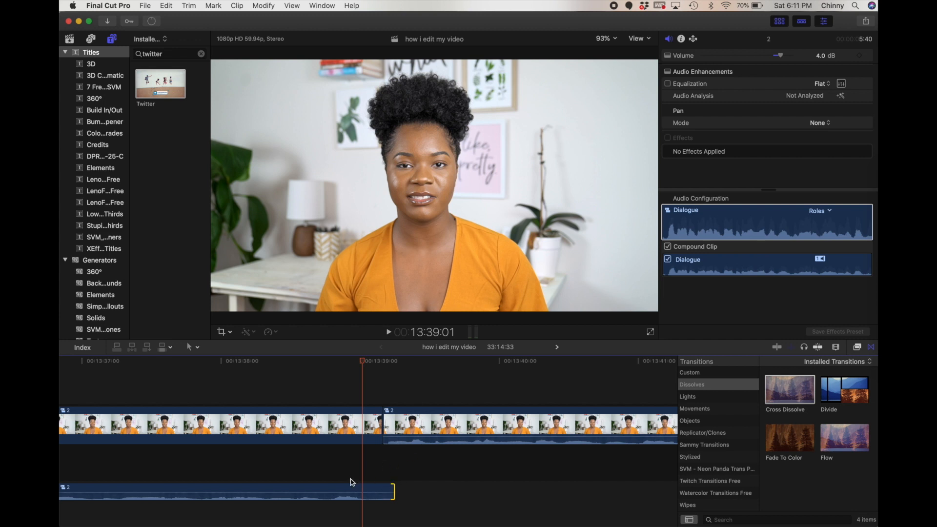
left_click(310, 470)
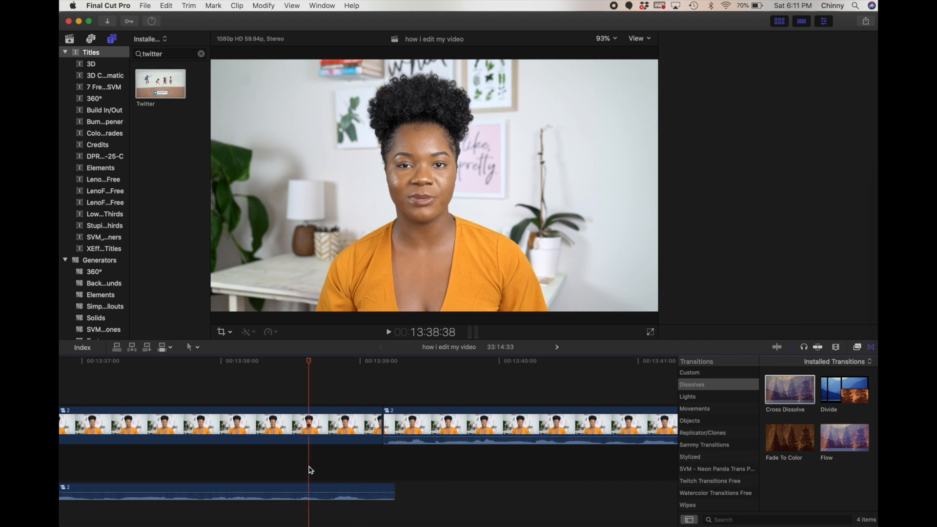
key("space")
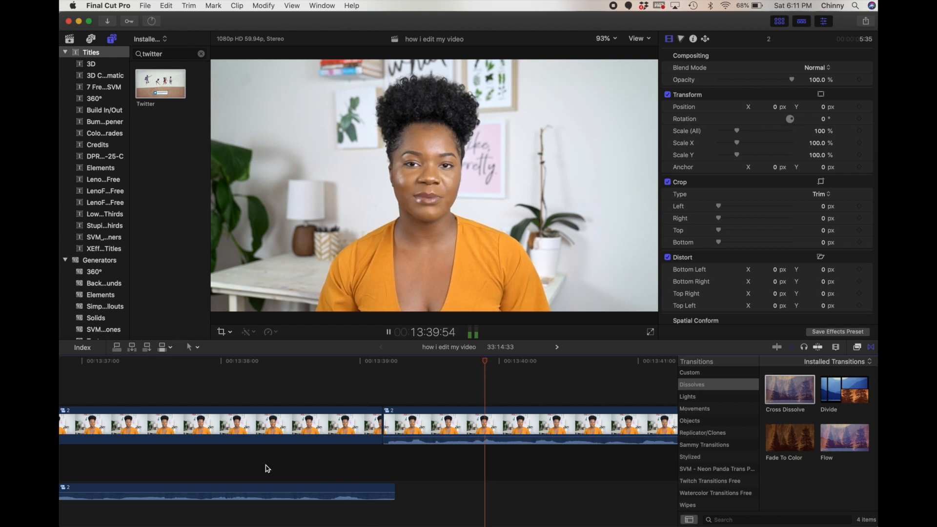
key("space")
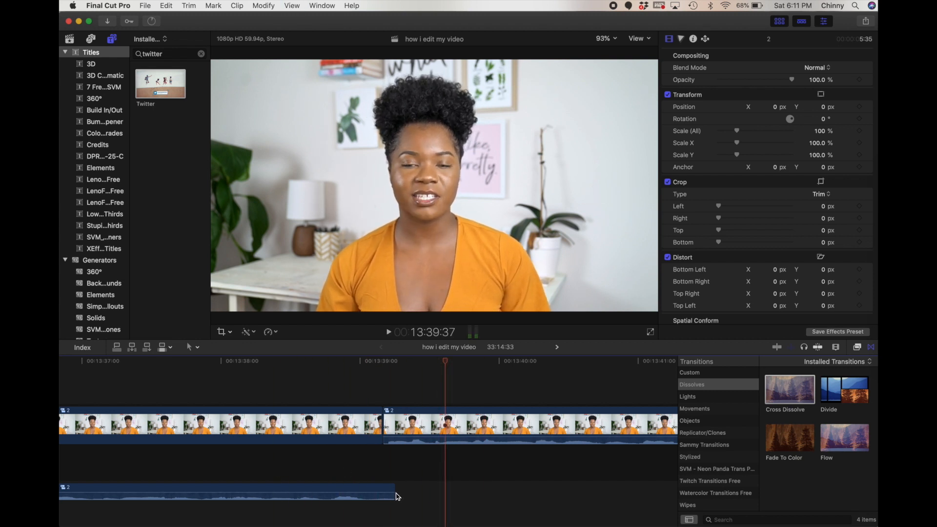
Add a fade-out at the end of the detached audio, starting just before the cut, and play it back
left_click_drag(391, 493, 369, 491)
key("space")
left_click(264, 466)
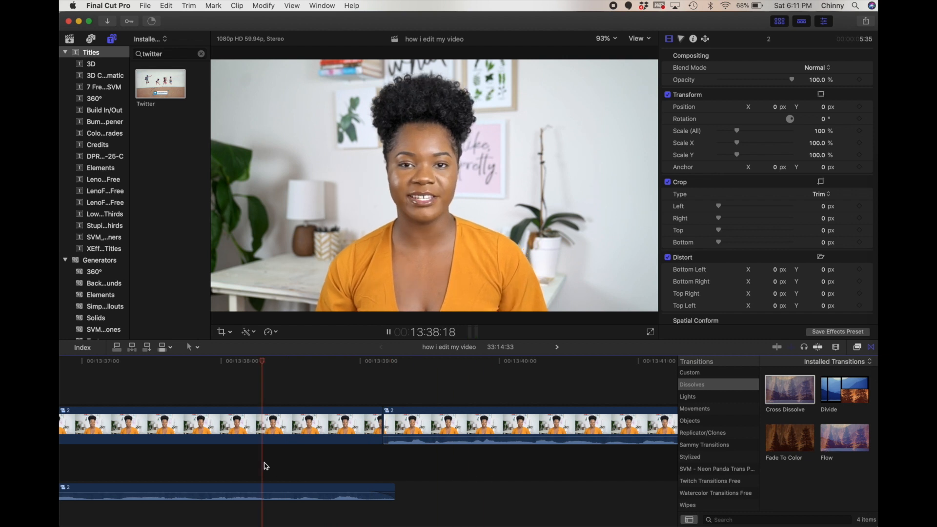
key("space")
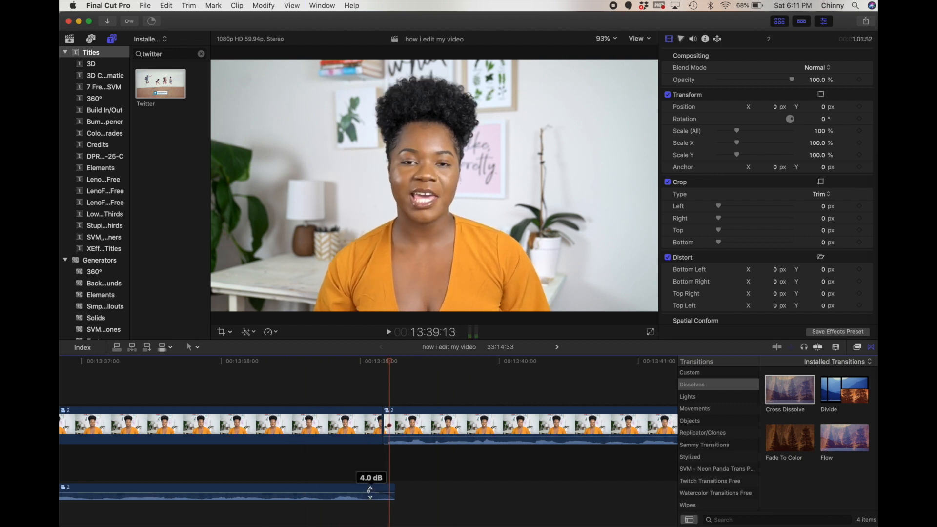
Lengthen the detached audio's fade-out so it starts earlier, and play across the cut
left_click_drag(370, 492, 346, 492)
key("space")
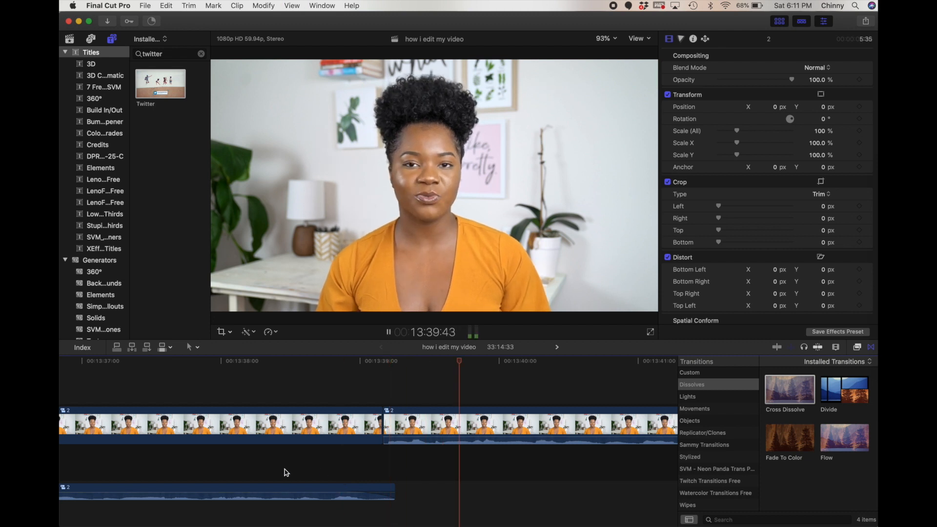
left_click(285, 470)
key("space")
Shorten the detached audio's fade-out slightly and replay the cut
left_click_drag(348, 492, 362, 492)
left_click(338, 471)
key("space")
left_click(285, 470)
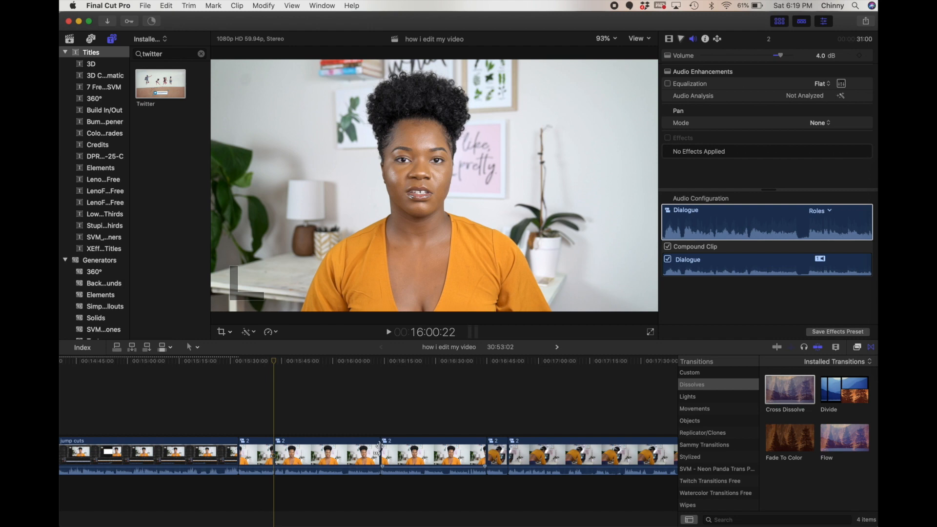
Switch to the Finder's chinezeslife folder and add DSC00839.jpg above the main storyline at about 15:46:35
left_click(888, 175)
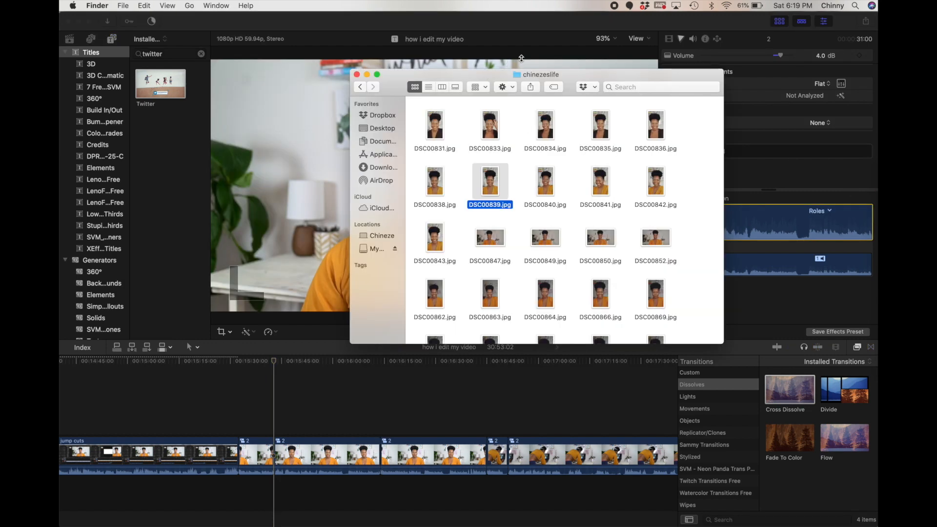
left_click_drag(489, 185, 285, 409)
left_click(284, 407)
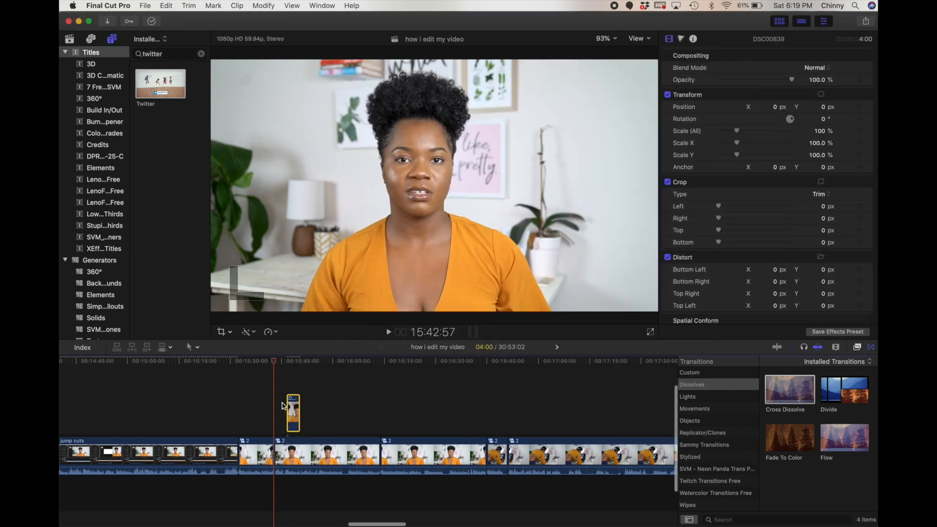
Place the playhead at the start of the DSC00839 photo, at 15:46:35, and select the photo
key("super+equal")
key("super+equal")
left_click(303, 398)
left_click(312, 363)
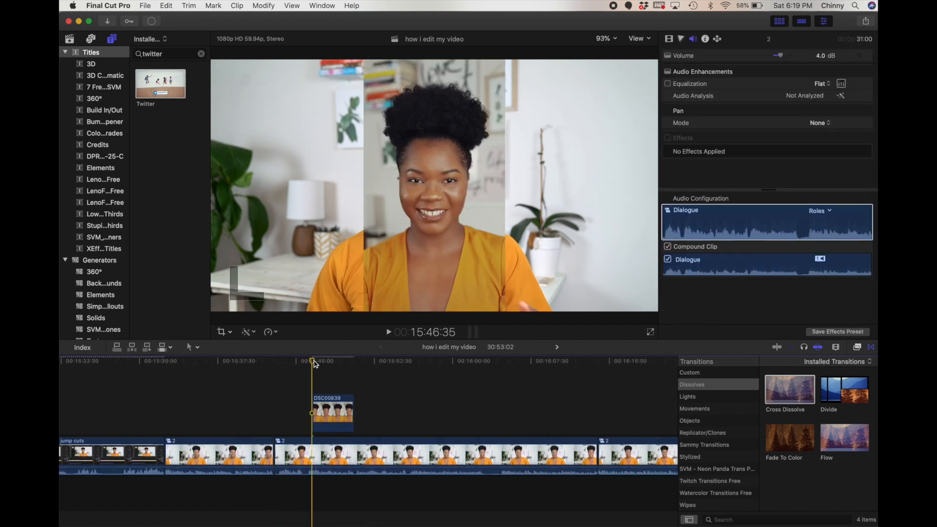
left_click(338, 397)
key("super+equal")
key("super+equal")
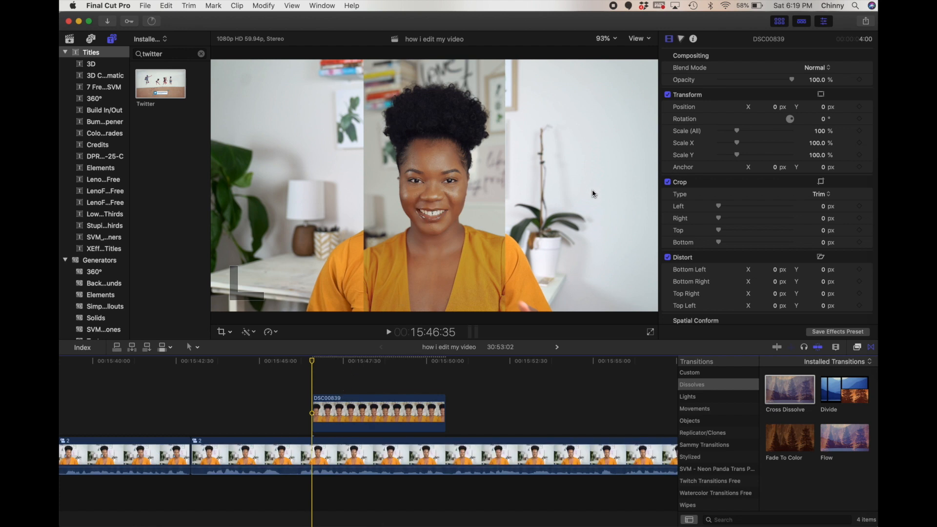
left_click(366, 397)
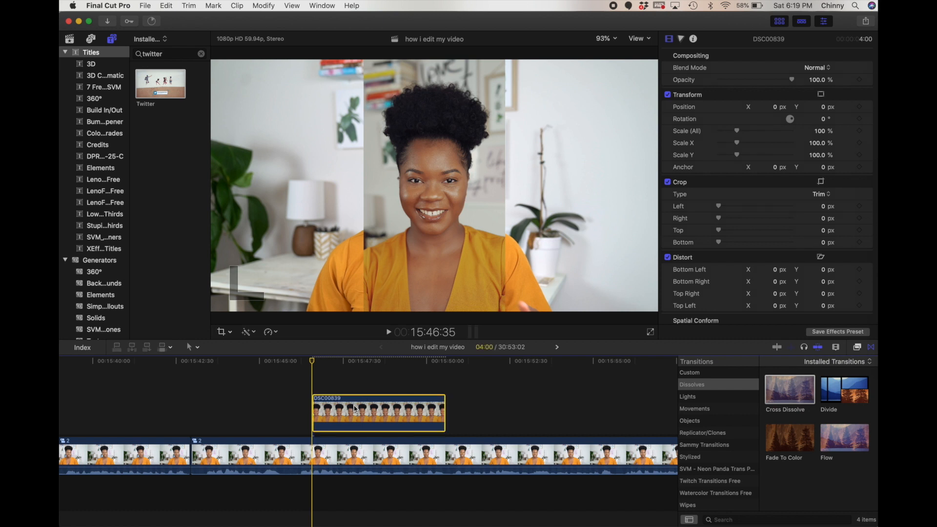
Try Position X values of 500 px and -500 px on the DSC00839 photo
left_click(769, 108)
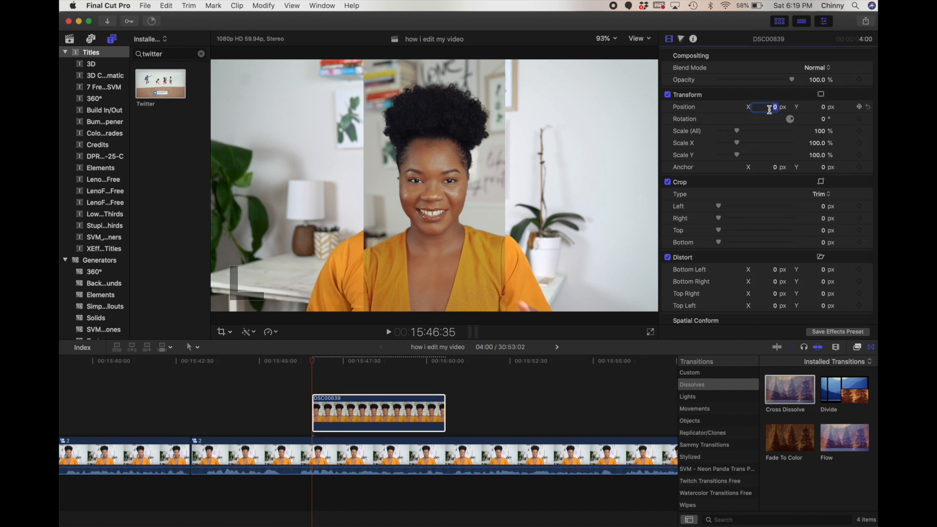
key("Return")
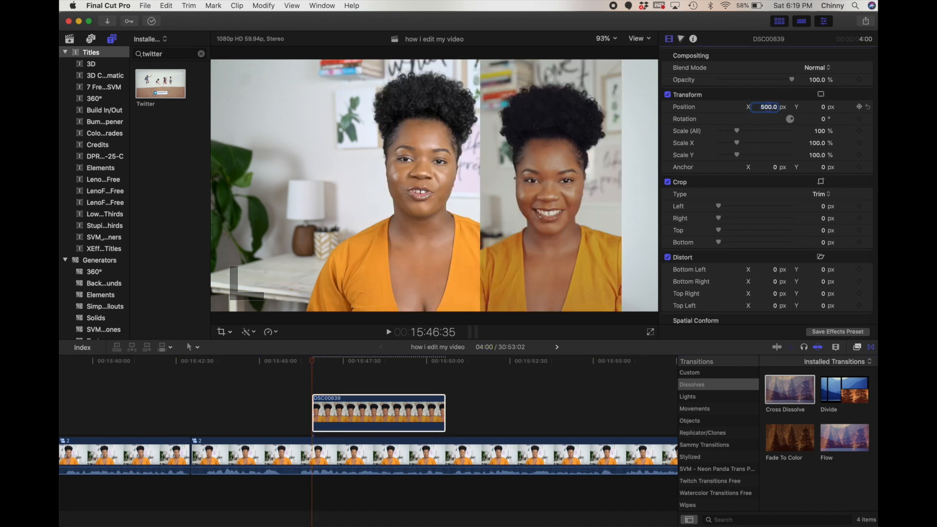
left_click(766, 108)
type("-")
key("Return")
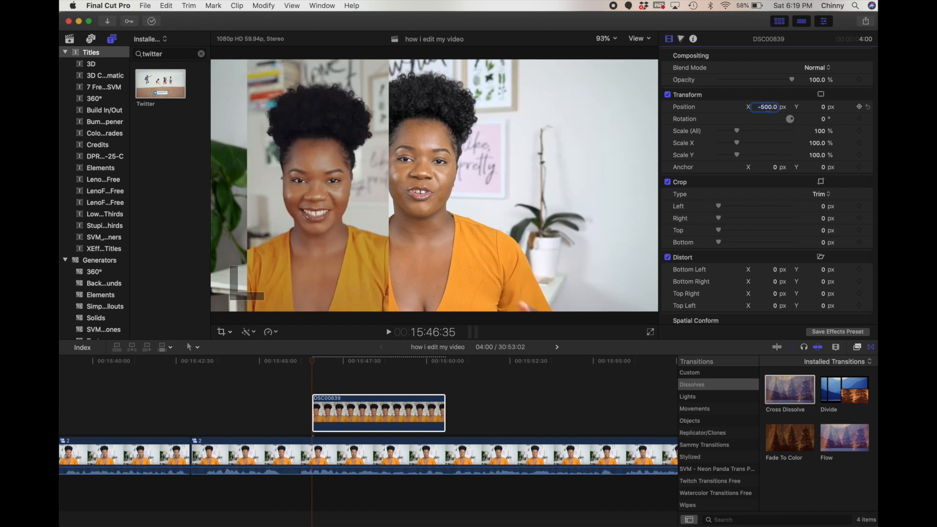
Scale the photo to 80% and adjust its Position X through 500 and 700 px to a final 650 px
left_click_drag(736, 131, 734, 133)
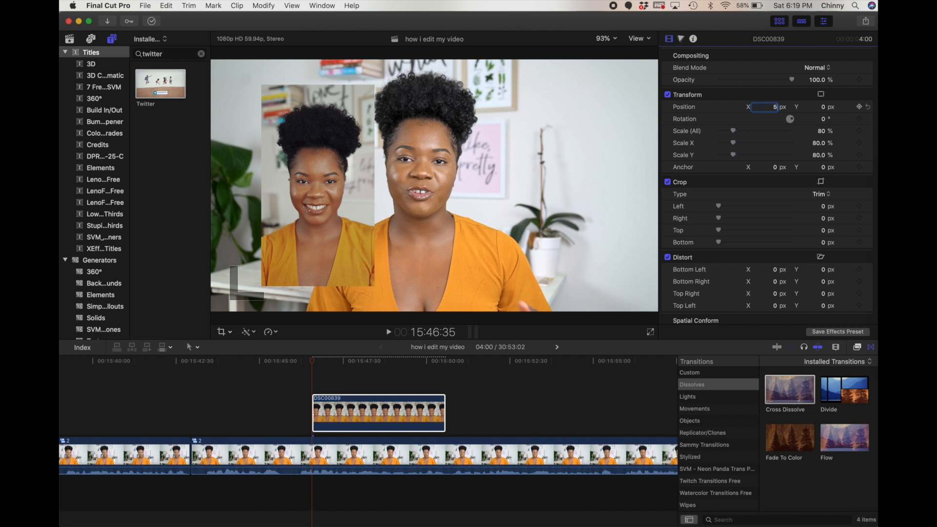
type("500")
key("Return")
type("700")
key("Return")
type("650")
key("Return")
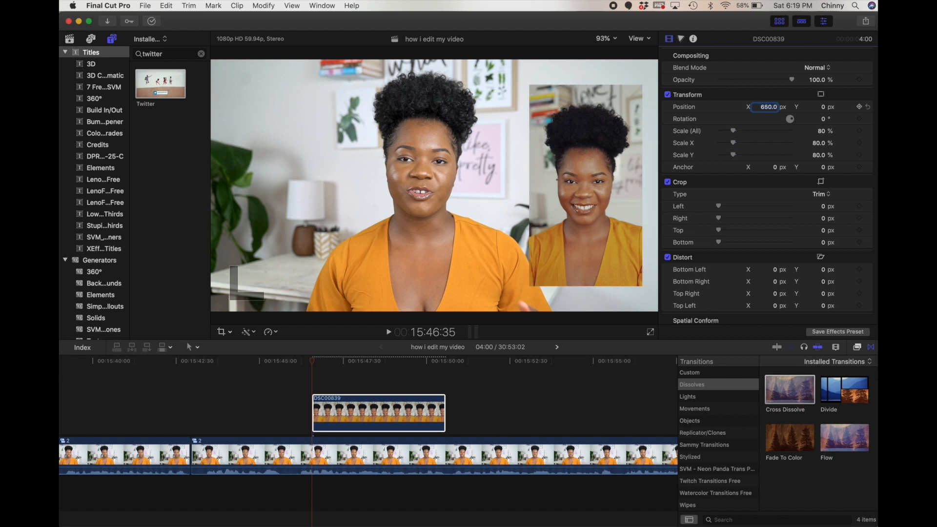
Move the playhead to 15:46:06, shortly before the photo
left_click_drag(317, 367, 298, 370)
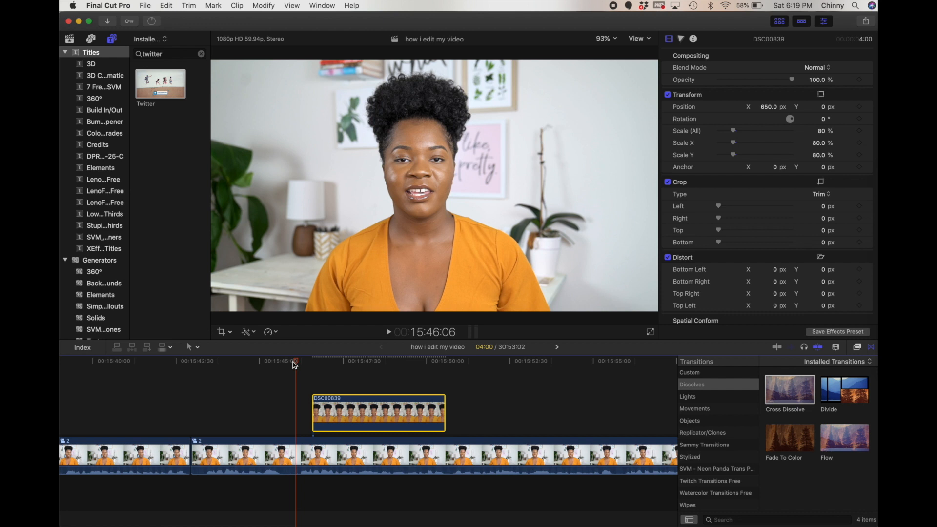
Try the Twitch Transitions Free transition 02 on the DSC00839 photo and play it back
left_click_drag(298, 363, 317, 372)
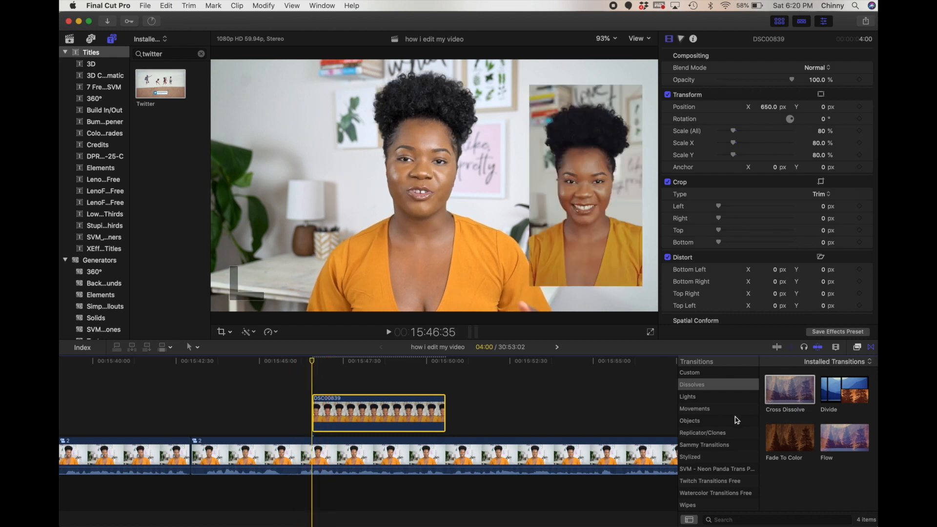
left_click(706, 481)
left_click_drag(797, 397, 358, 419)
left_click(301, 407)
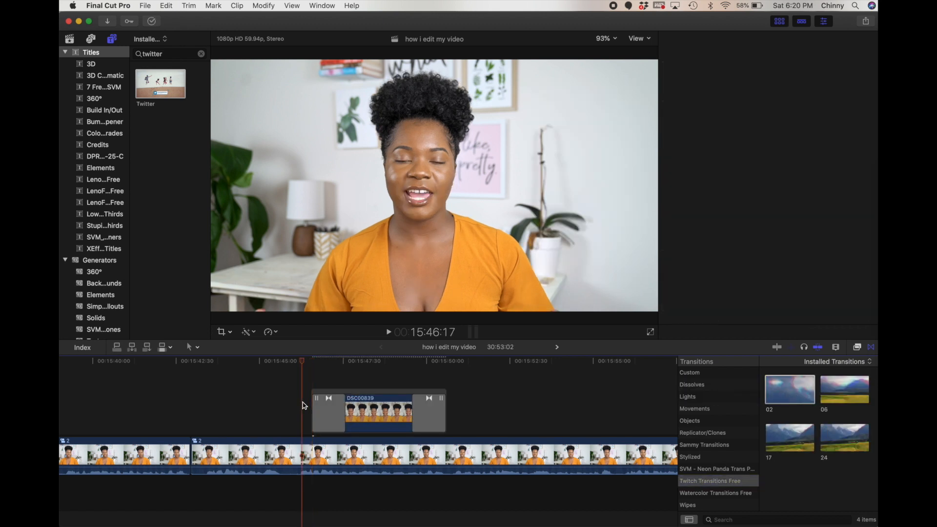
left_click(306, 362)
key("space")
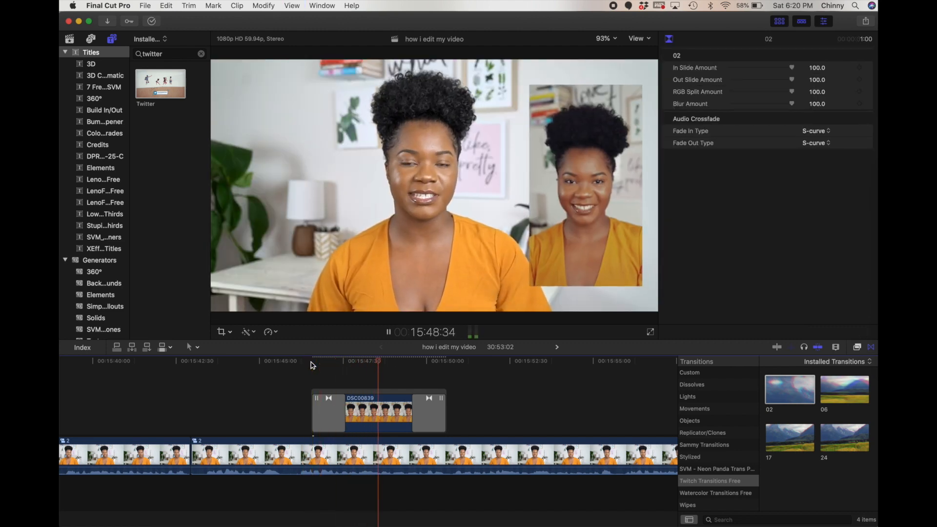
key("space")
Remove the transitions from both ends of the DSC00839 photo
left_click(332, 414)
key("Delete")
left_click(429, 398)
key("Delete")
left_click(429, 395)
Add a Position keyframe at the start of the DSC00839 photo, at 15:46:35, and show the photo's video animation
left_click_drag(383, 364, 318, 369)
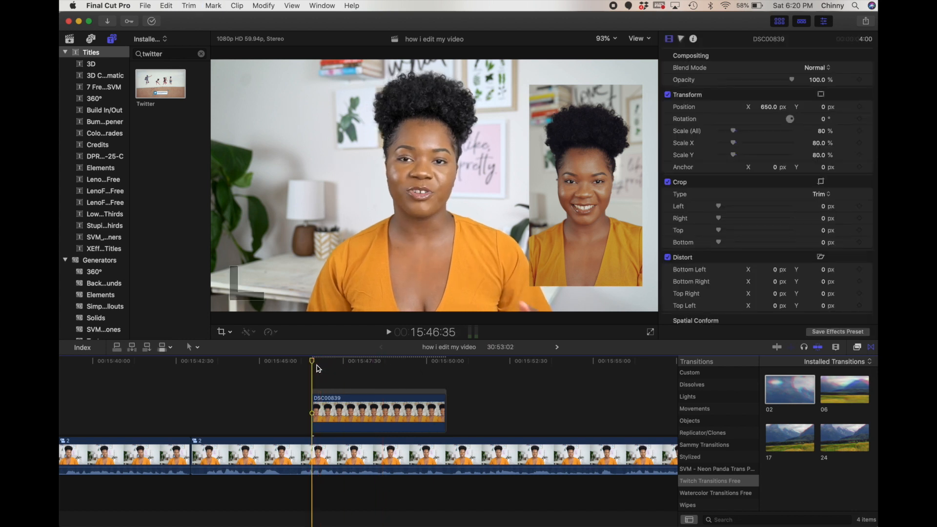
left_click(344, 418)
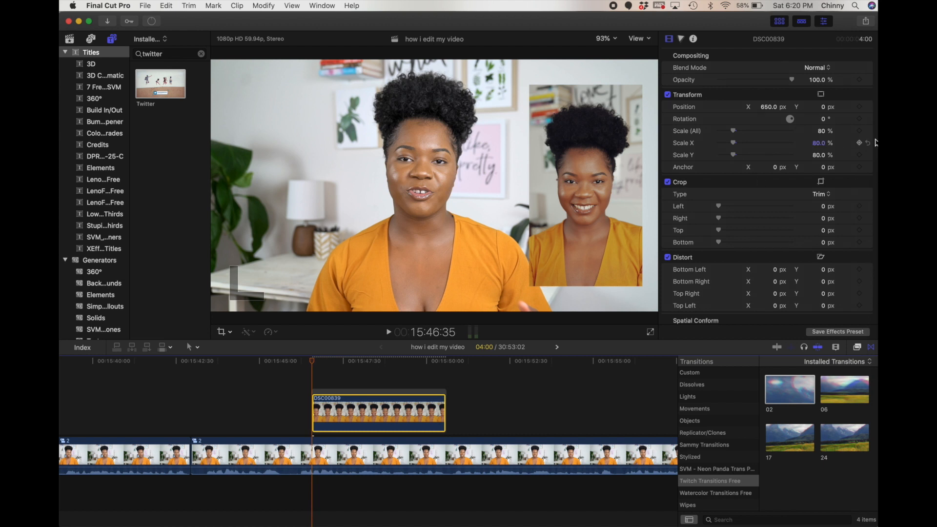
left_click(860, 108)
left_click(860, 107)
right_click(334, 418)
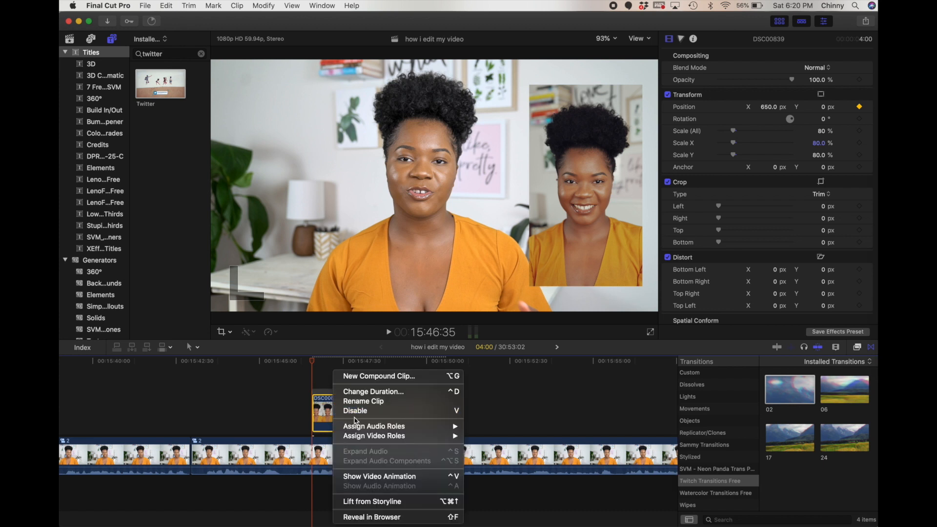
left_click(363, 476)
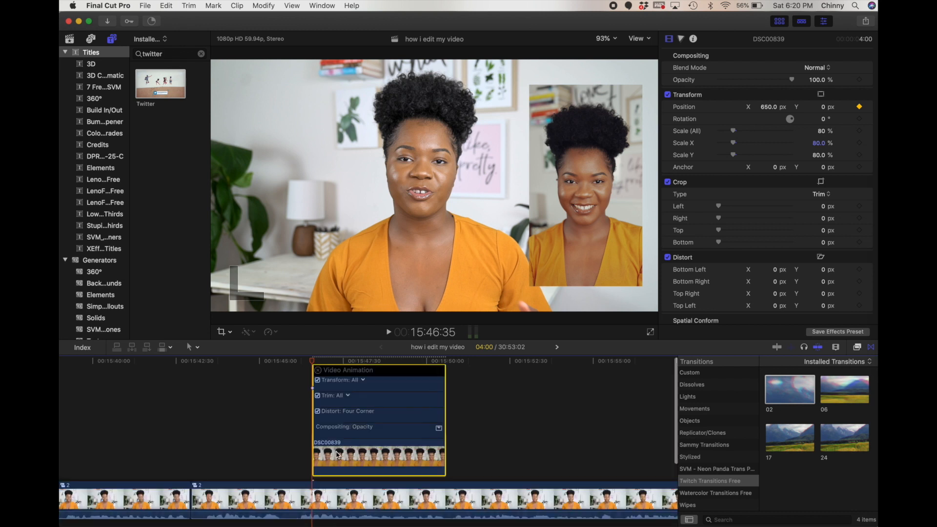
Set the photo's Position X to 1300 px at its starting keyframe so it begins off screen
key("super+equal")
key("super+equal")
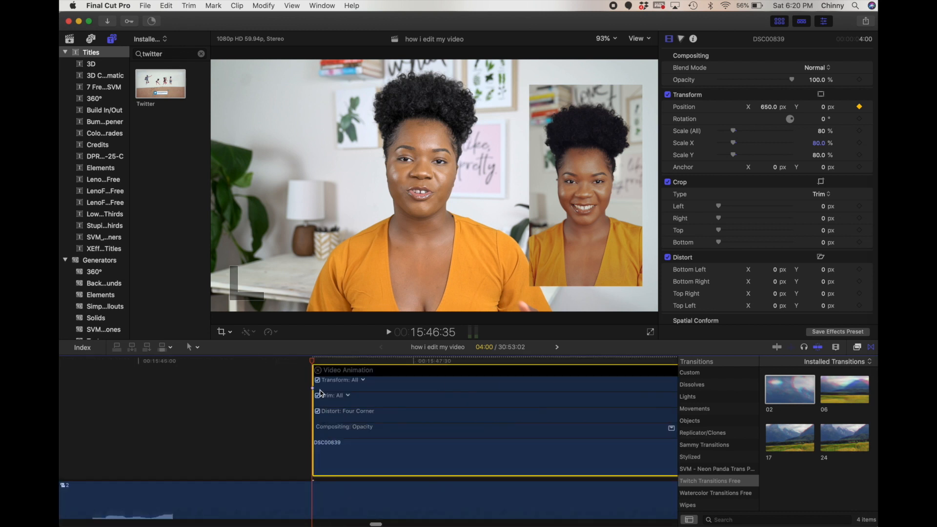
key("super+equal")
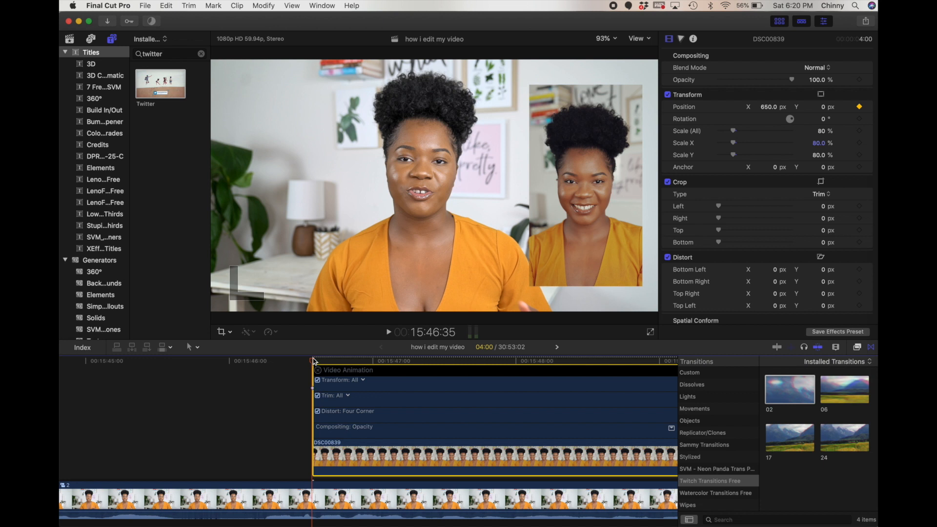
left_click(765, 107)
type("1300")
key("Return")
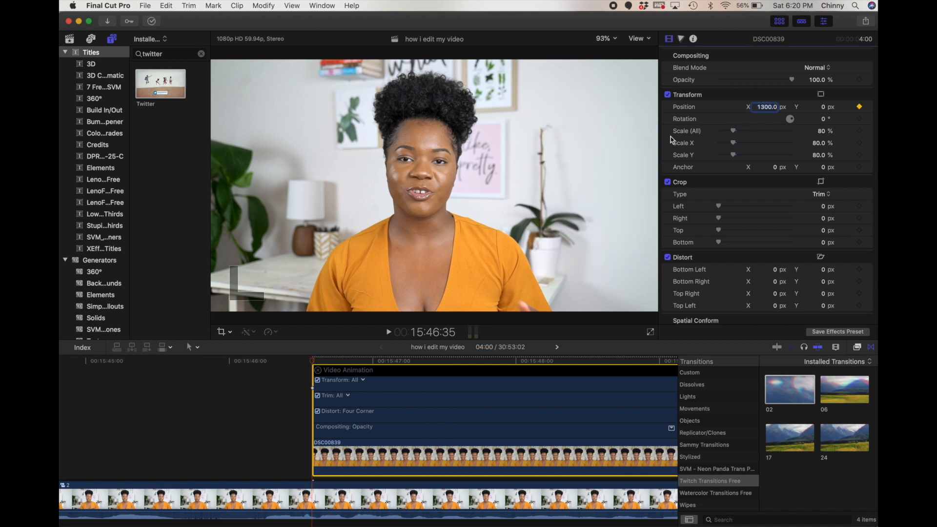
At 15:47:13, set the photo's Position X to 650 px to keyframe the end of its slide-in
left_click_drag(314, 363, 403, 369)
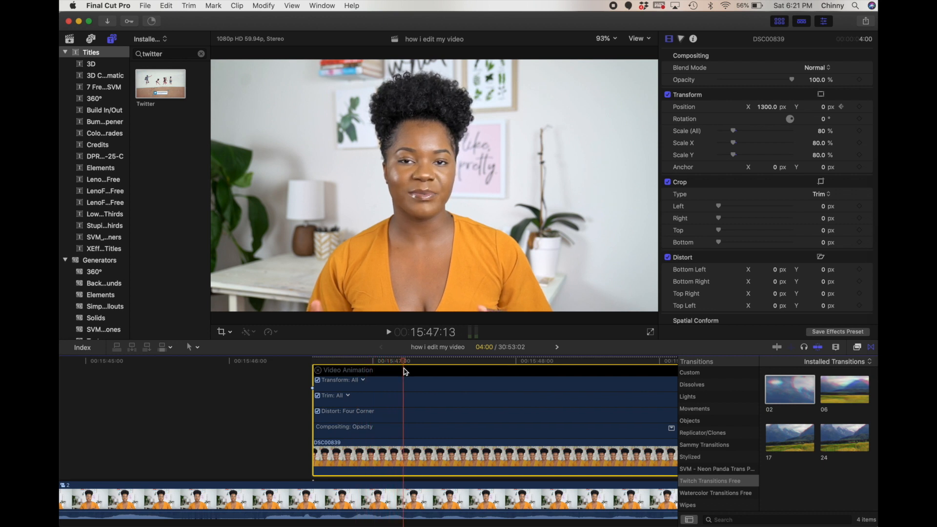
left_click(769, 107)
type("650")
key("Return")
Play back the photo's slide-in from just before it starts and return the playhead to 15:47:13
scroll(350, 417, "up", 5)
left_click(297, 378)
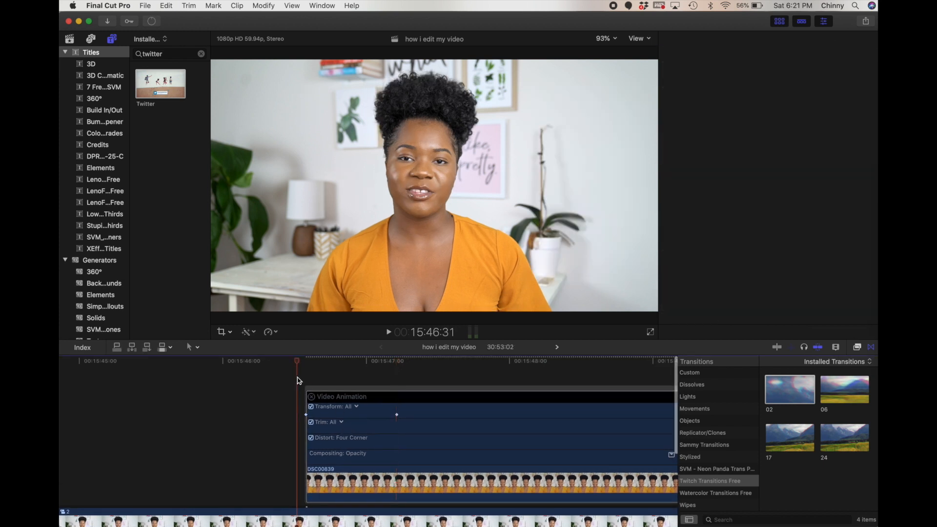
left_click(309, 398)
key("space")
key("space")
left_click_drag(465, 361, 398, 400)
Keyframe the photo's slide-out with a Position keyframe shortly before its end and Position X 1300 px at its end
scroll(396, 398, "right", 7)
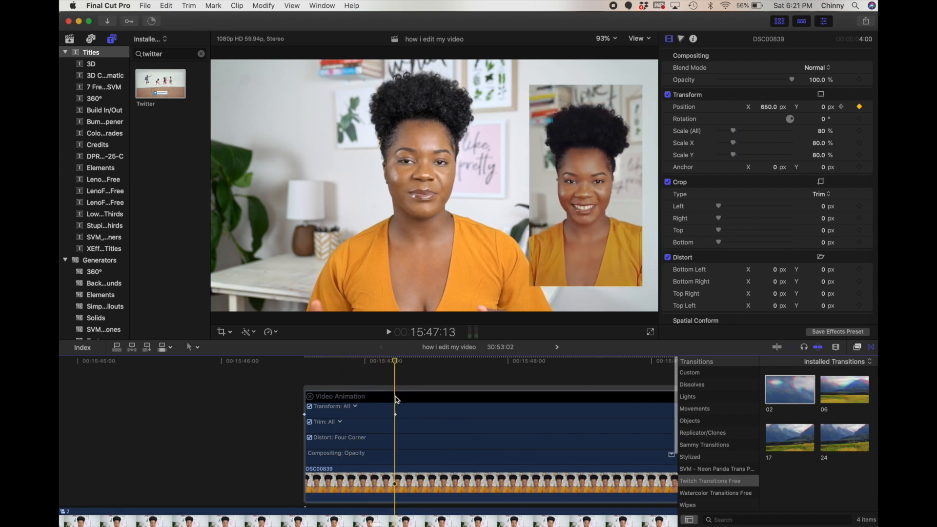
left_click(418, 372)
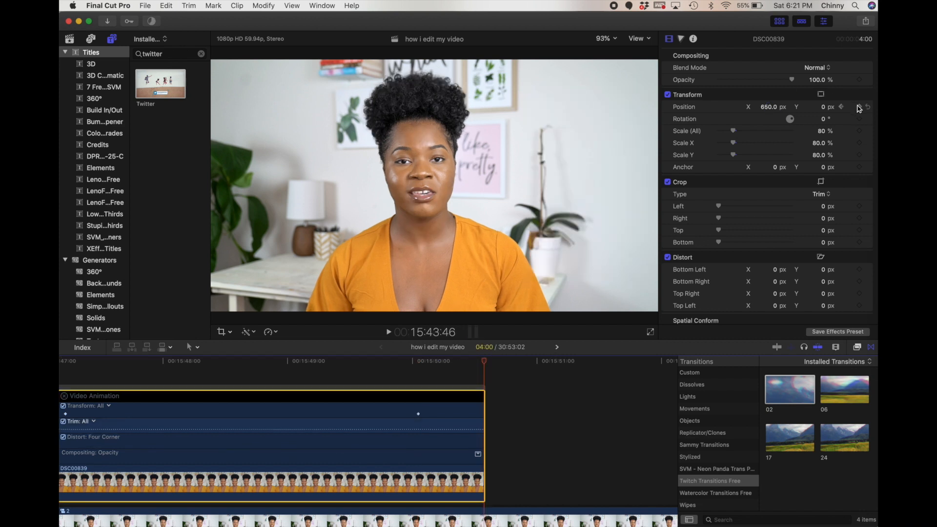
left_click(859, 107)
left_click(769, 107)
type("1300")
key("Return")
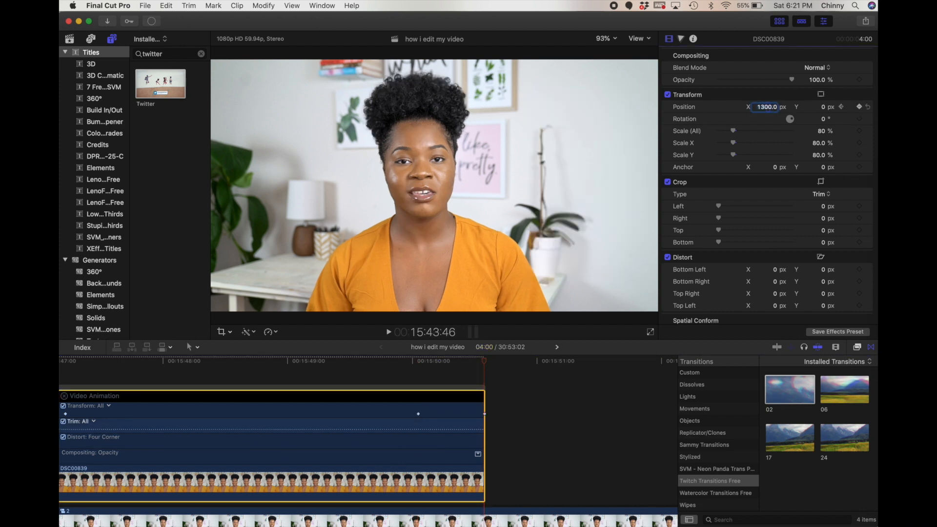
left_click(385, 373)
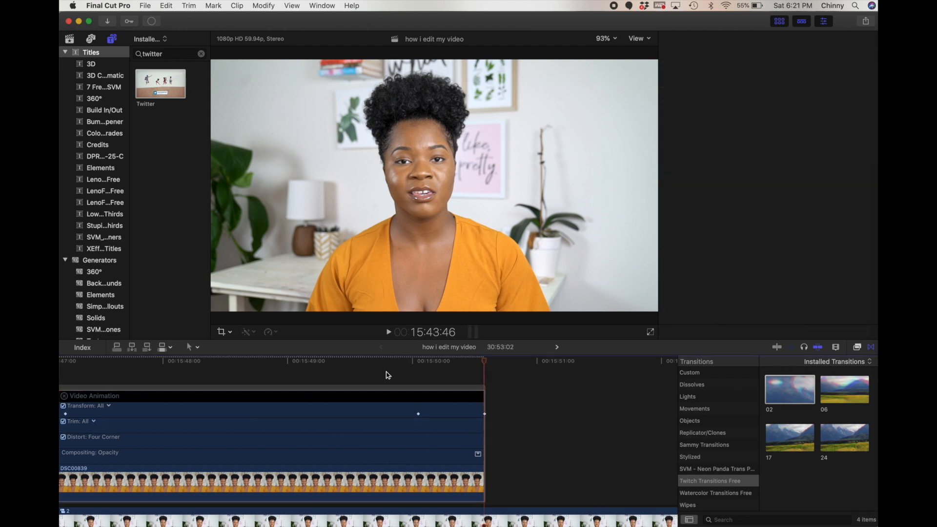
key("space")
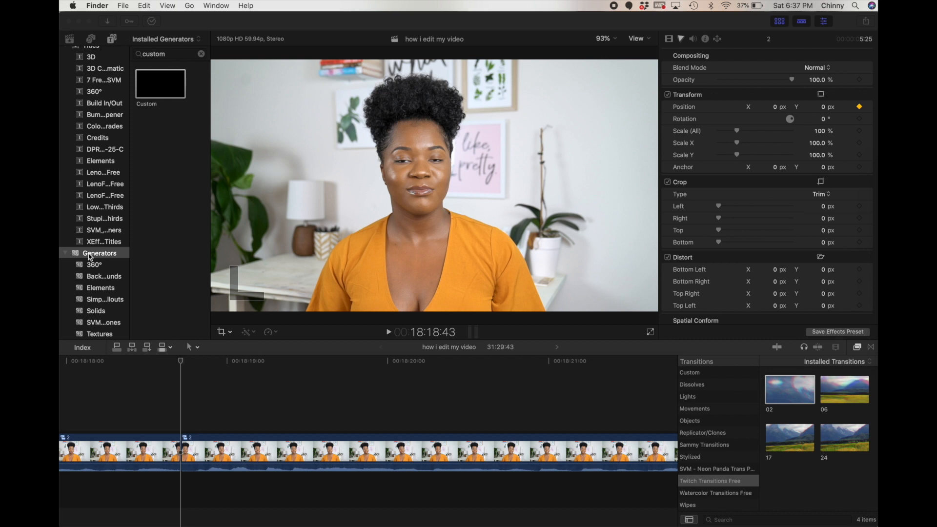
Place the Custom generator above the main clip, starting at the cut at 18:18:43
left_click(156, 84)
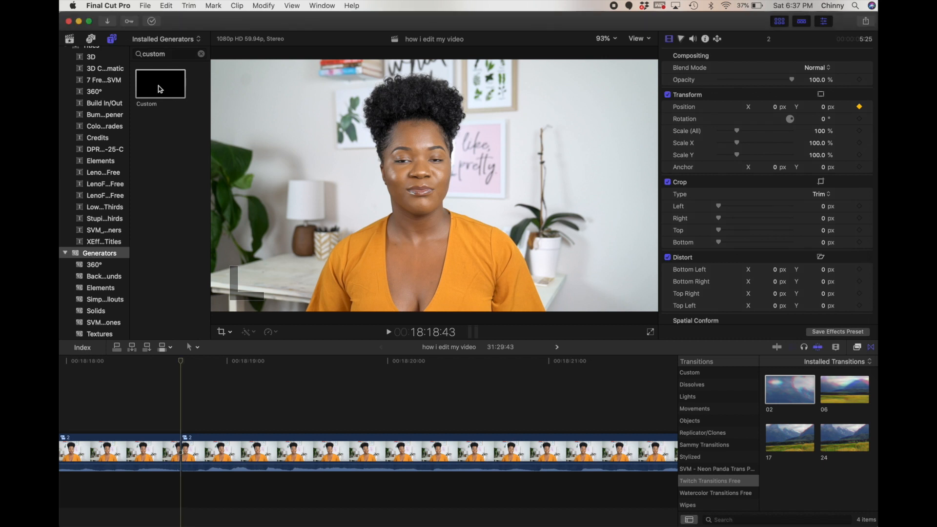
left_click_drag(160, 90, 192, 414)
left_click(201, 376)
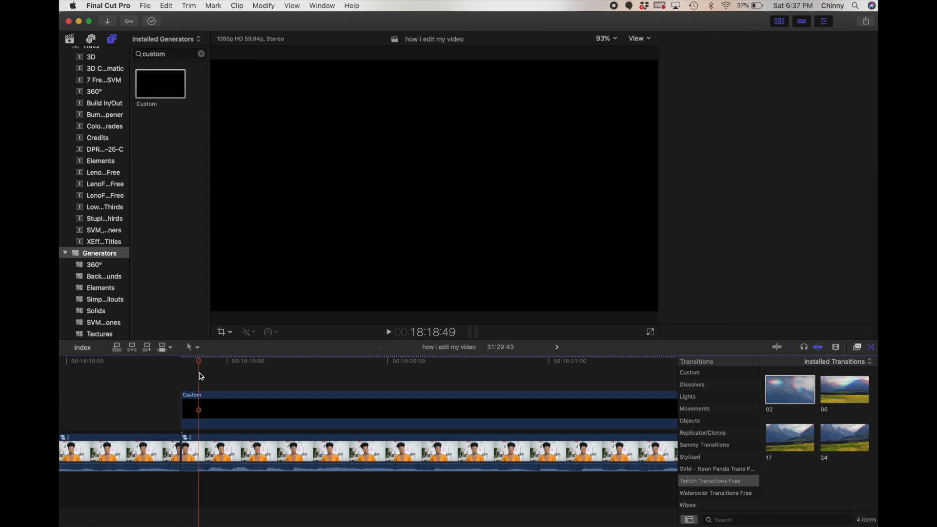
left_click(214, 407)
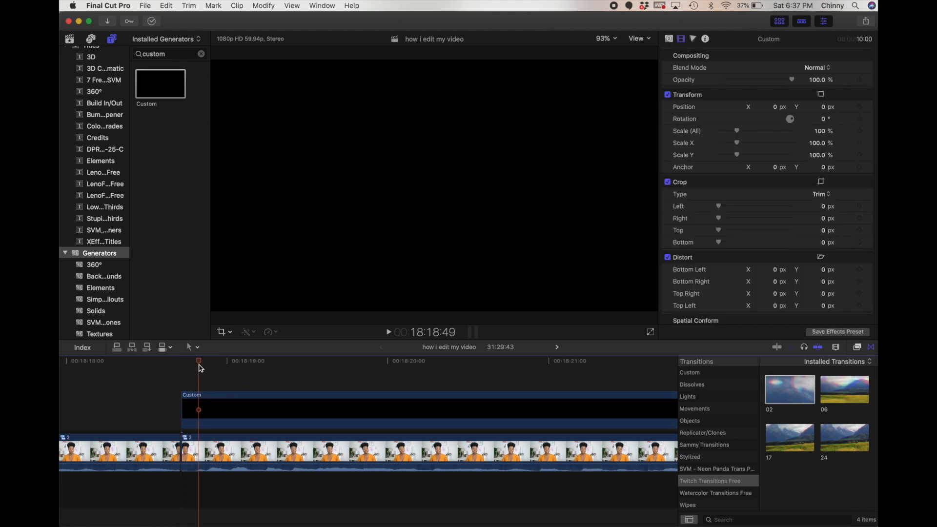
Move the playhead to the Custom generator's start and change the generator's color to light pink
left_click_drag(201, 364, 181, 362)
left_click(212, 404)
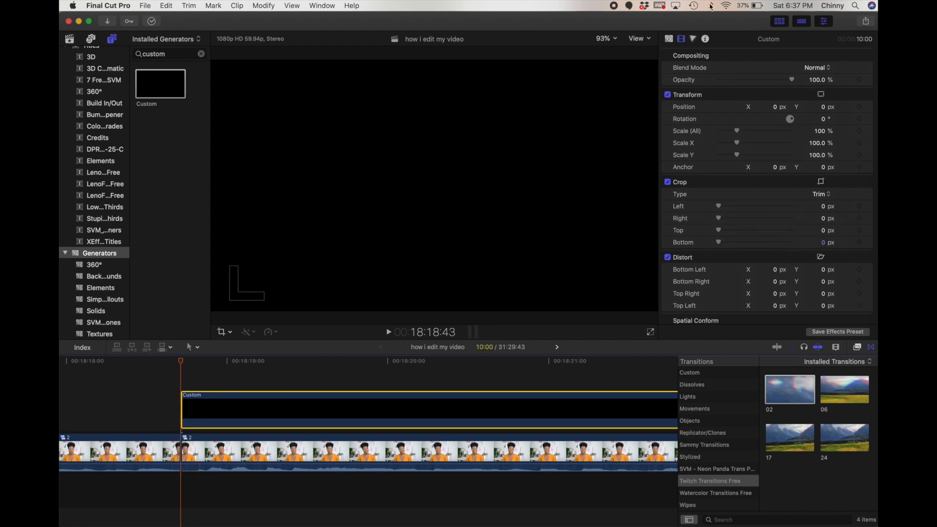
left_click(669, 39)
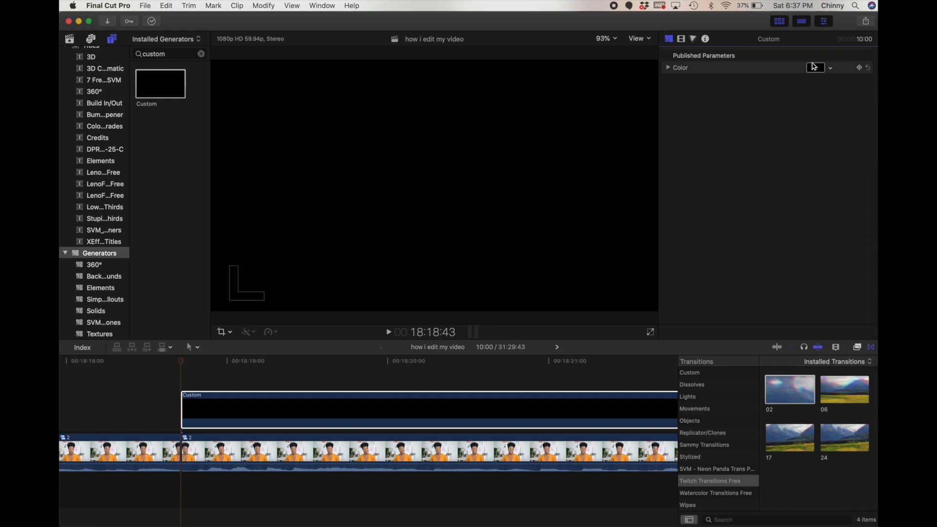
left_click(814, 67)
left_click(787, 256)
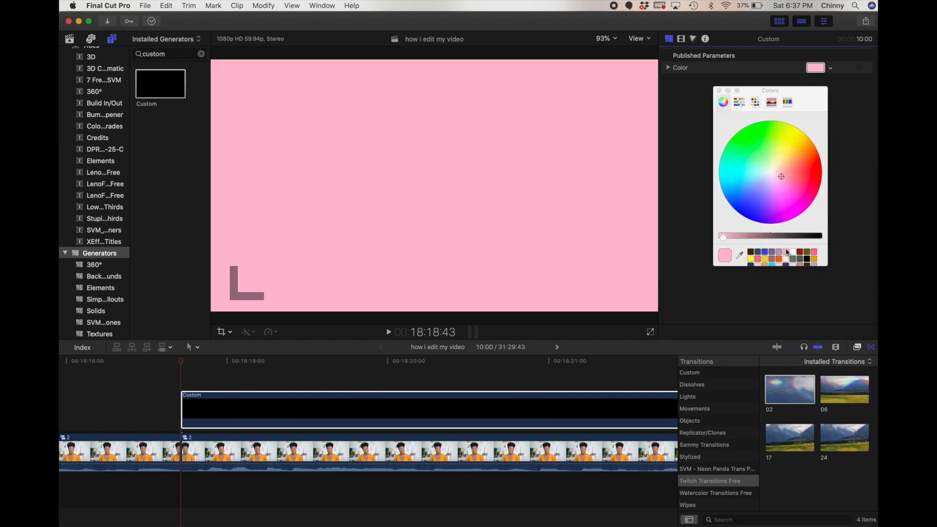
left_click(720, 90)
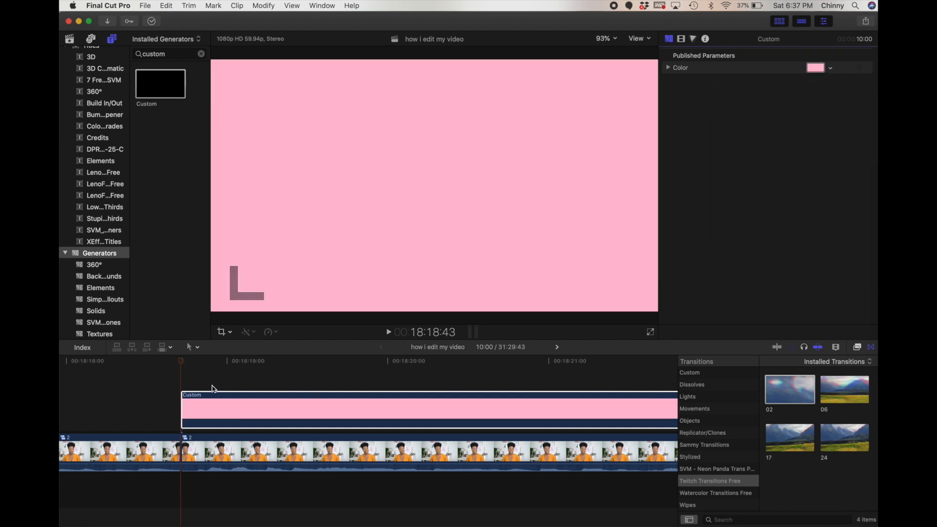
Keyframe the pink generator's Position X at 2000 px at its start, 18:18:43
left_click(183, 367)
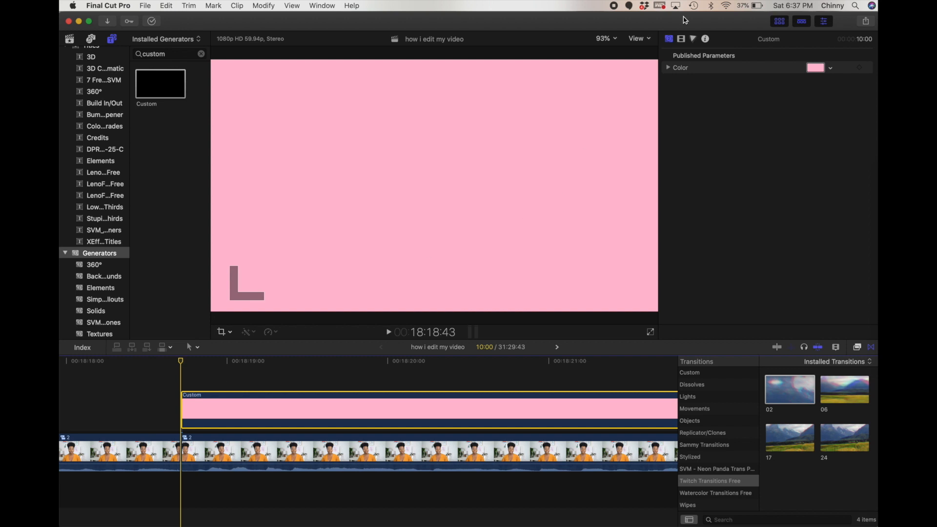
left_click(682, 40)
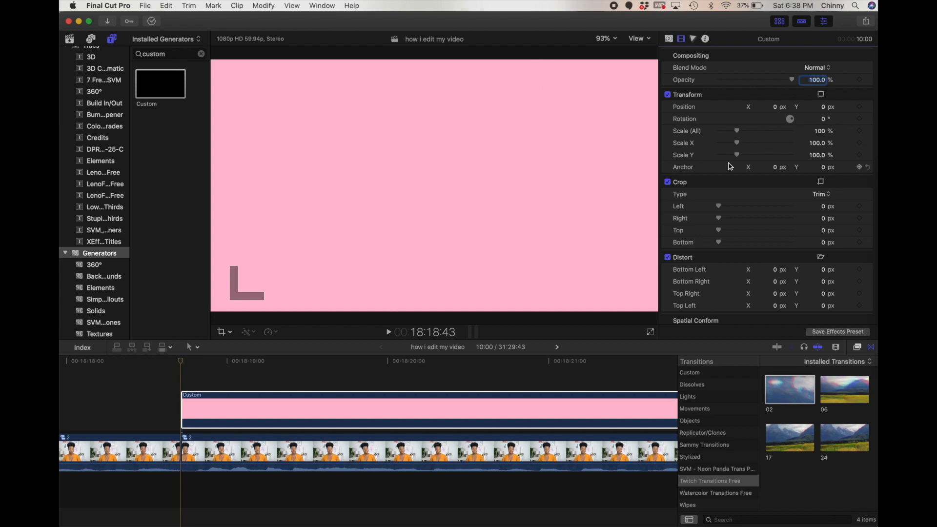
left_click(770, 108)
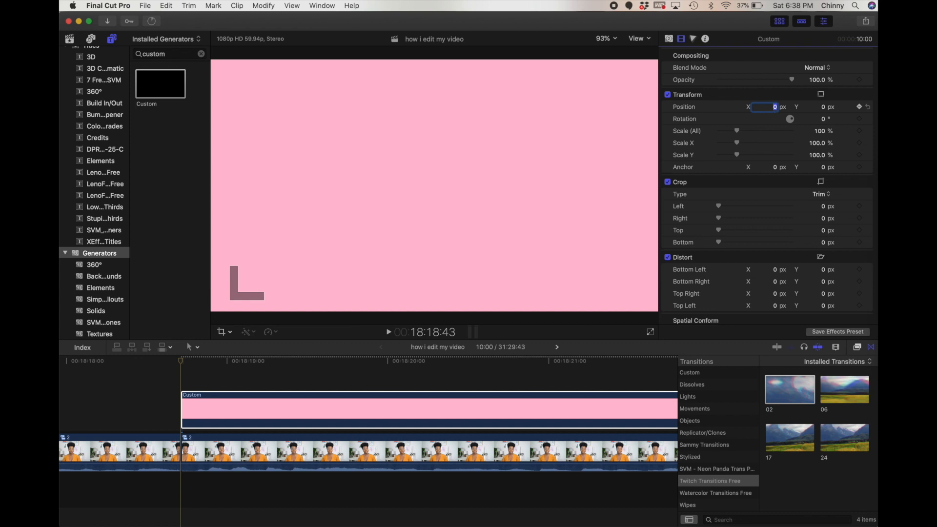
key("Return")
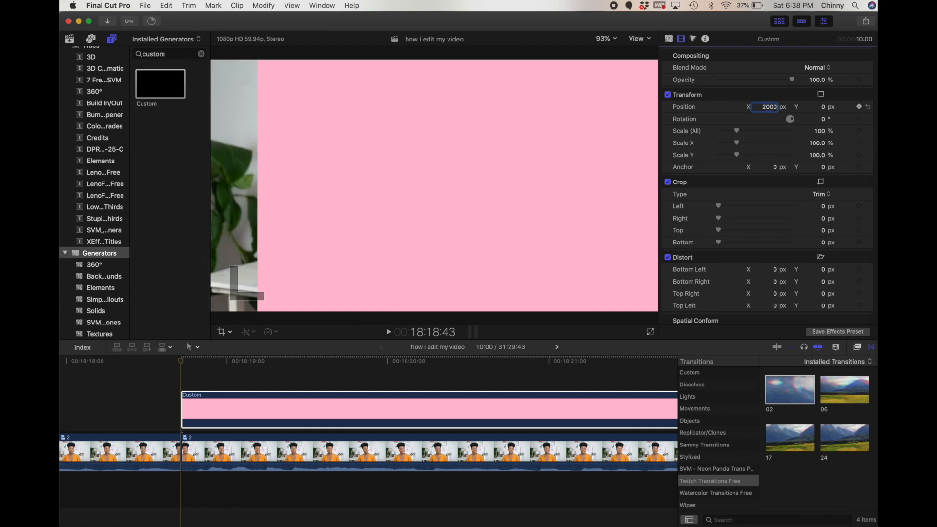
key("Return")
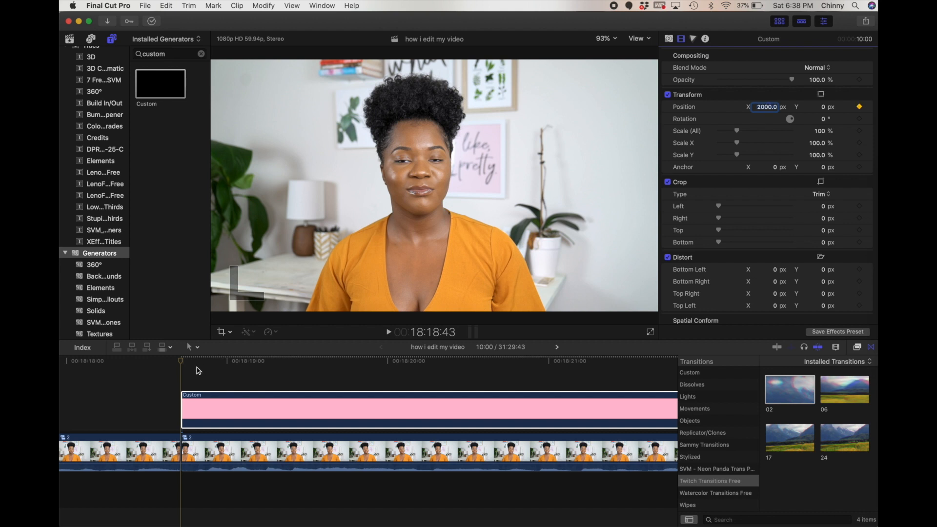
At 18:19:00, keyframe the pink generator's Position X at 1400 px so it covers only the frame's side
left_click(181, 364)
left_click_drag(182, 363, 228, 367)
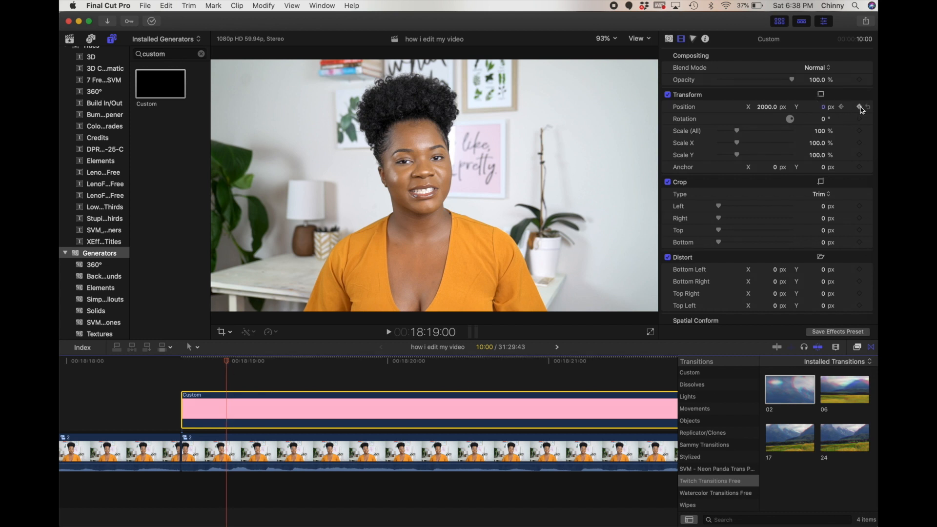
left_click(778, 108)
type("1")
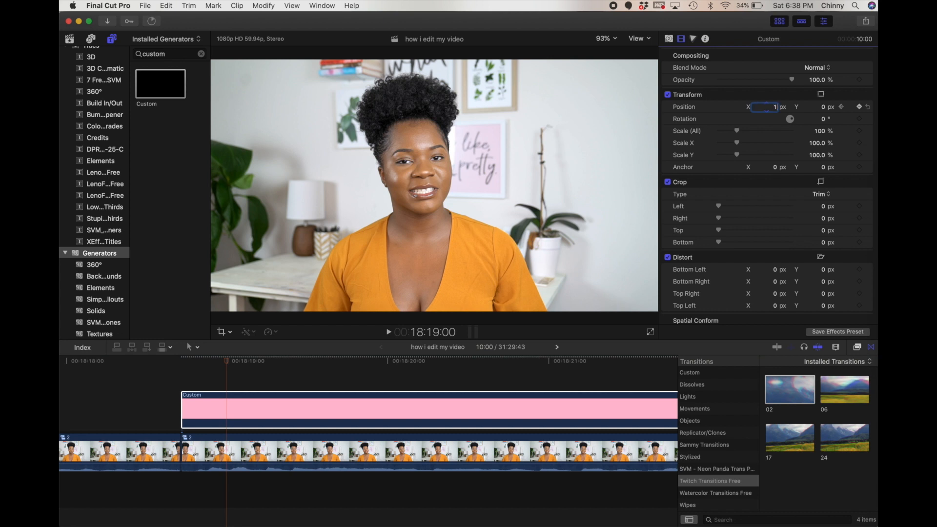
type("400")
key("Return")
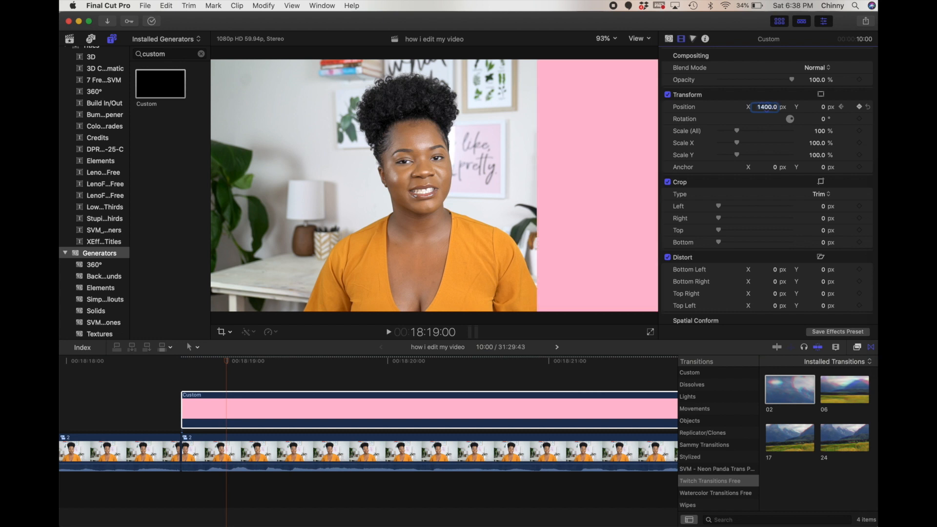
Play back the pink generator's slide-in from just before its start
left_click_drag(227, 364, 172, 376)
left_click(173, 375)
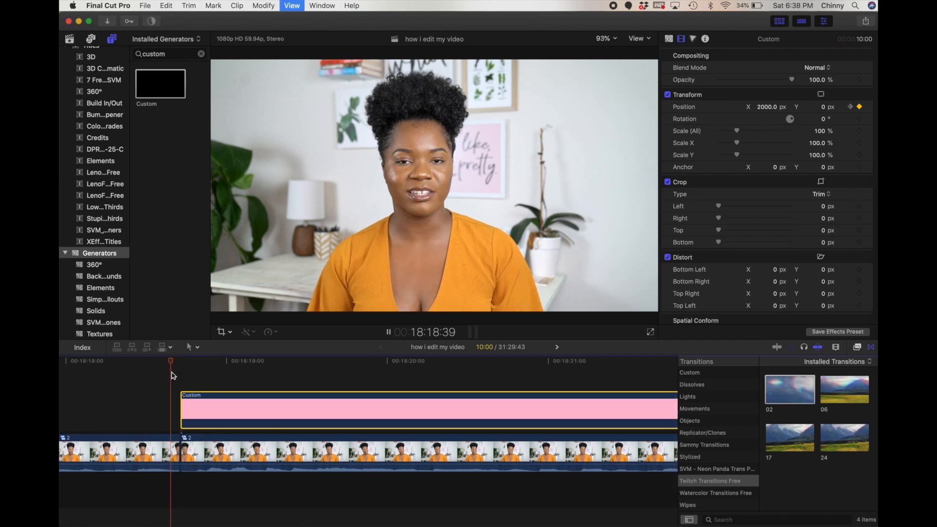
key("space")
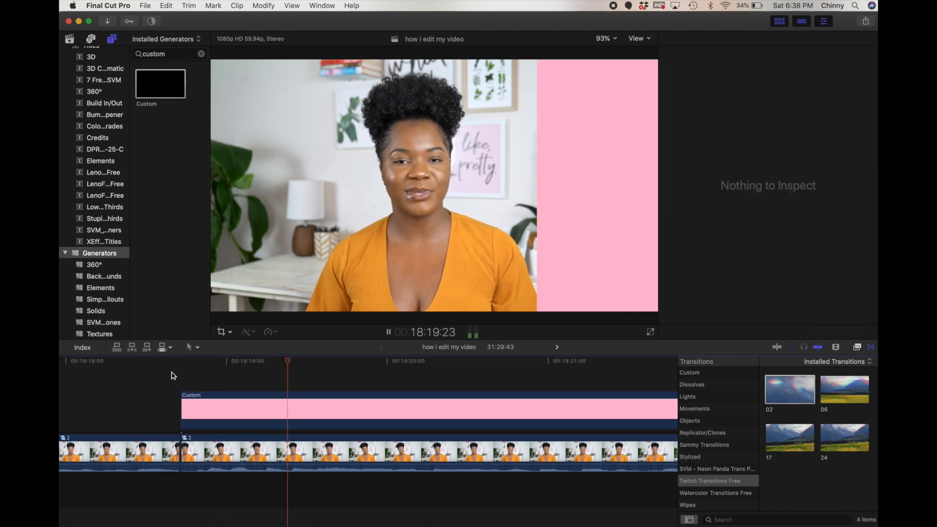
key("space")
left_click(535, 139)
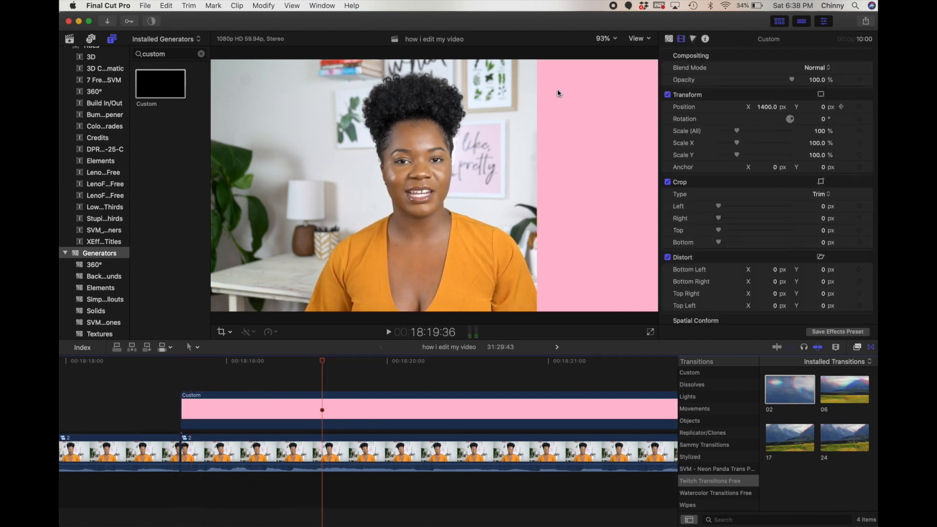
Cut the pink Custom generator at 18:19:04 and delete the part after the cut
left_click_drag(323, 363, 238, 387)
left_click(236, 406)
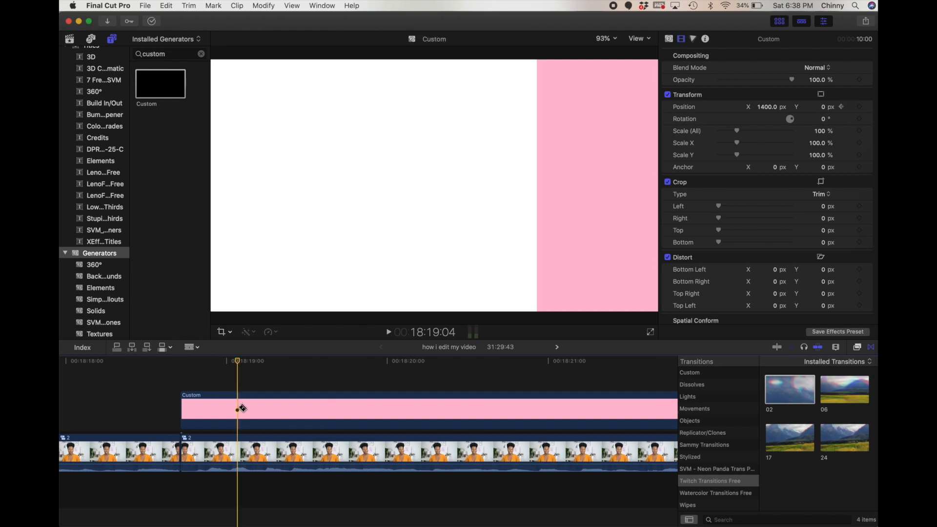
key("a")
left_click(264, 414)
key("Delete")
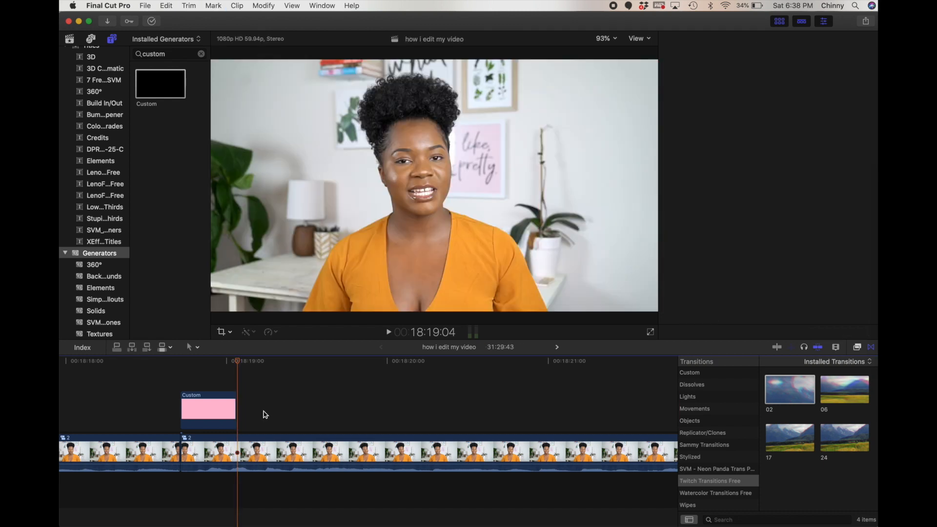
Extend the pink generator's end to a duration of 35 frames and keyframe its Position at 18:19:04, holding X at 1400 px
mouse_move(238, 361)
left_mouse_down()
mouse_move(216, 370)
mouse_move(234, 371)
left_mouse_up()
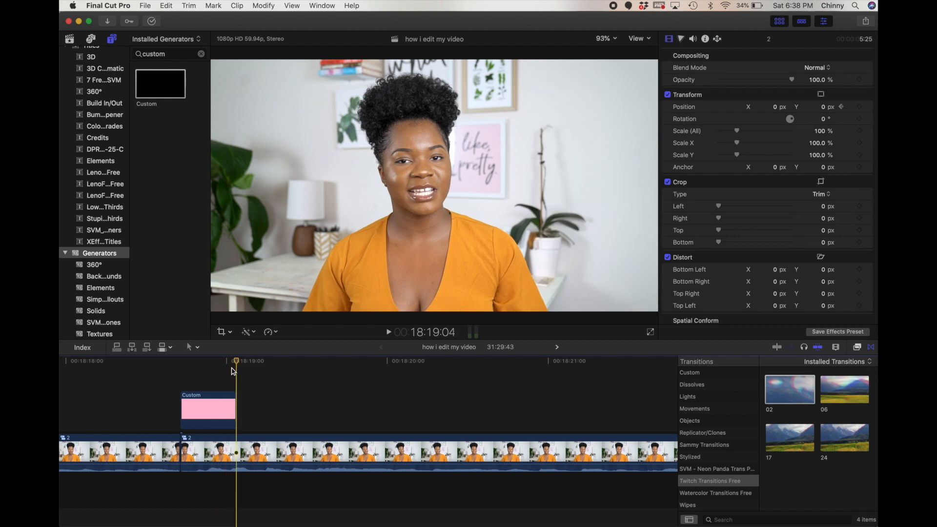
left_click_drag(235, 405, 273, 404)
left_click(238, 411)
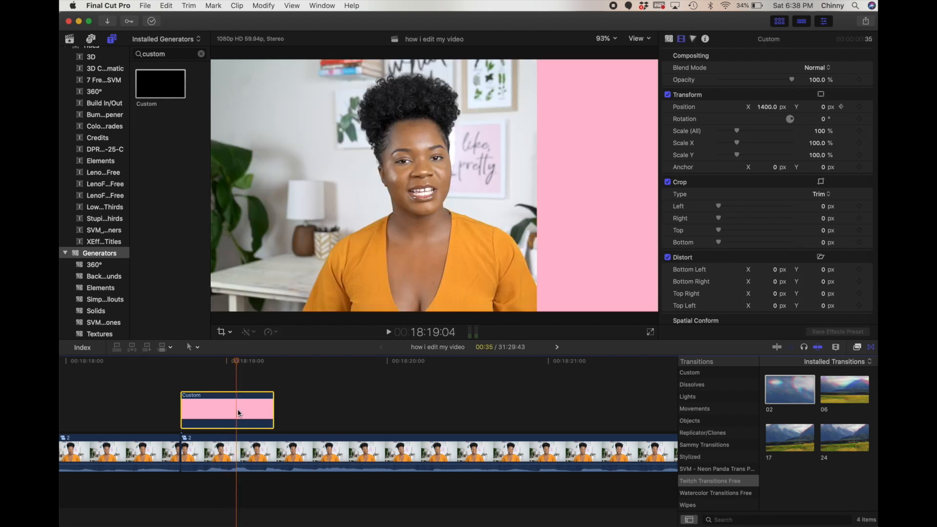
left_click(859, 107)
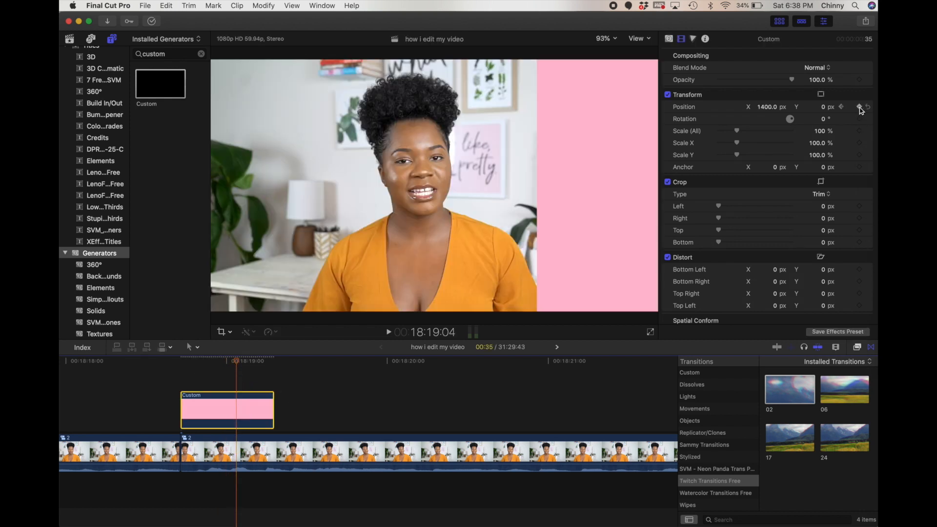
At the pink generator's end, 18:19:18, keyframe its Position X at 2000 px to slide it out of frame
left_click(242, 363)
left_click_drag(244, 366, 274, 363)
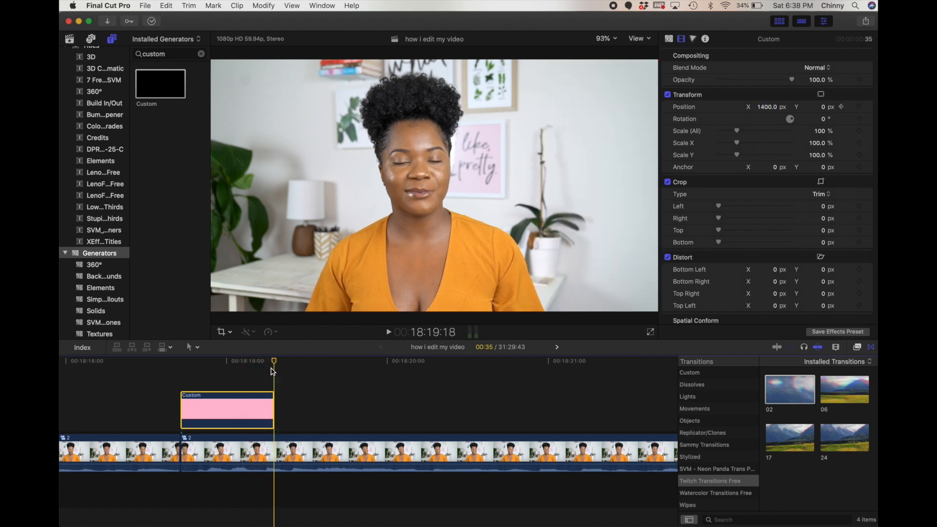
left_click(860, 107)
left_click(766, 107)
type("200")
key("Return")
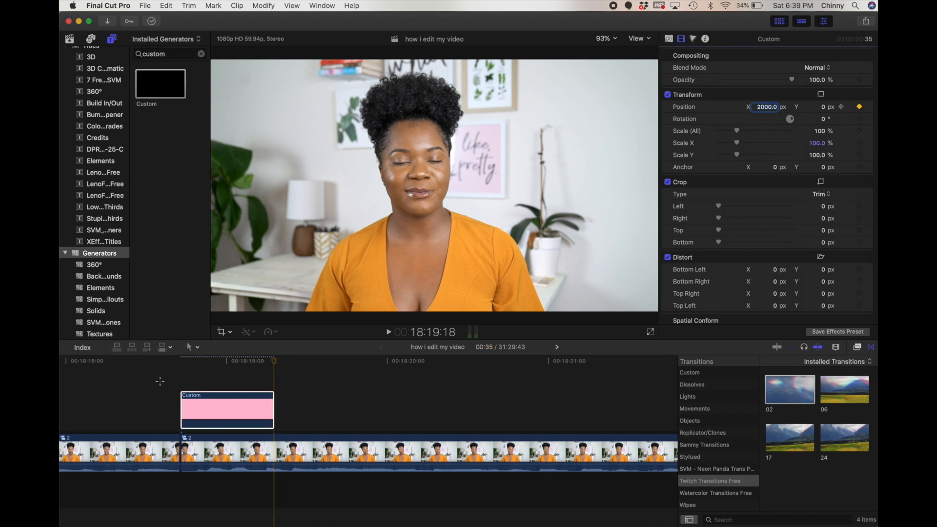
Play back the pink generator's slide in and out from just before its start
left_click(161, 381)
key("space")
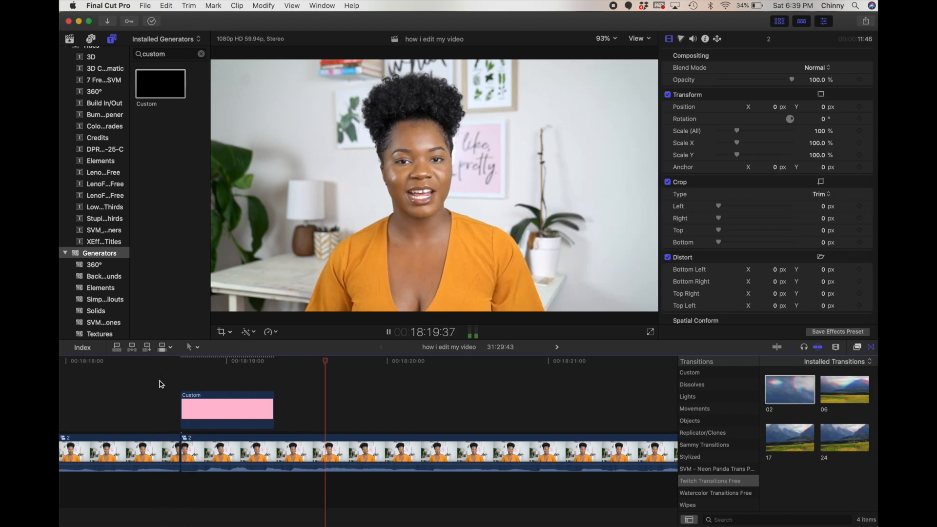
key("space")
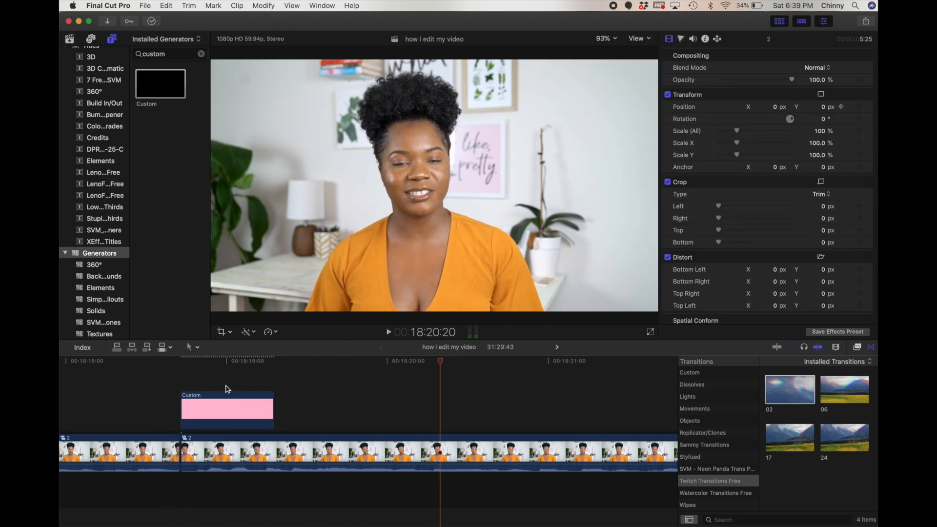
Show the pink generator's video animation and move its 18:19:04 Transform keyframe closer to the clip's end
left_click(226, 389)
left_click(233, 408)
right_click(233, 408)
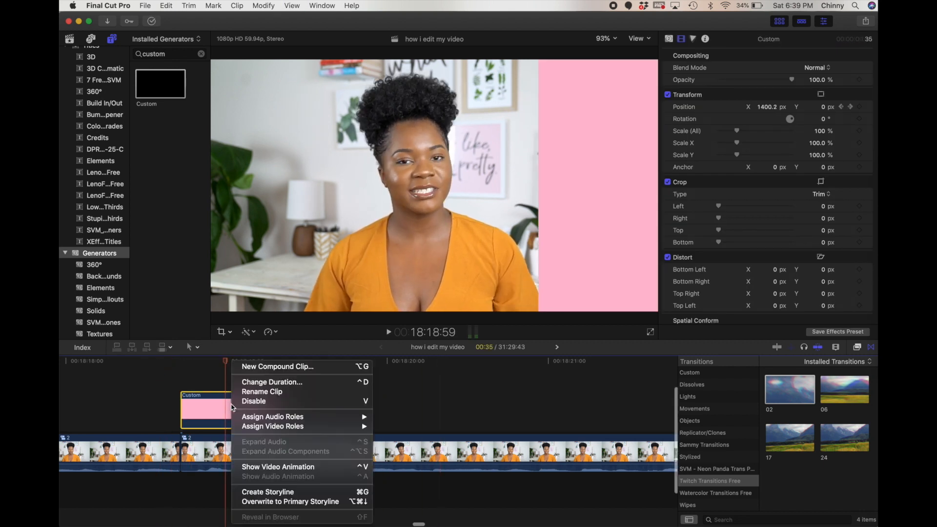
left_click(259, 469)
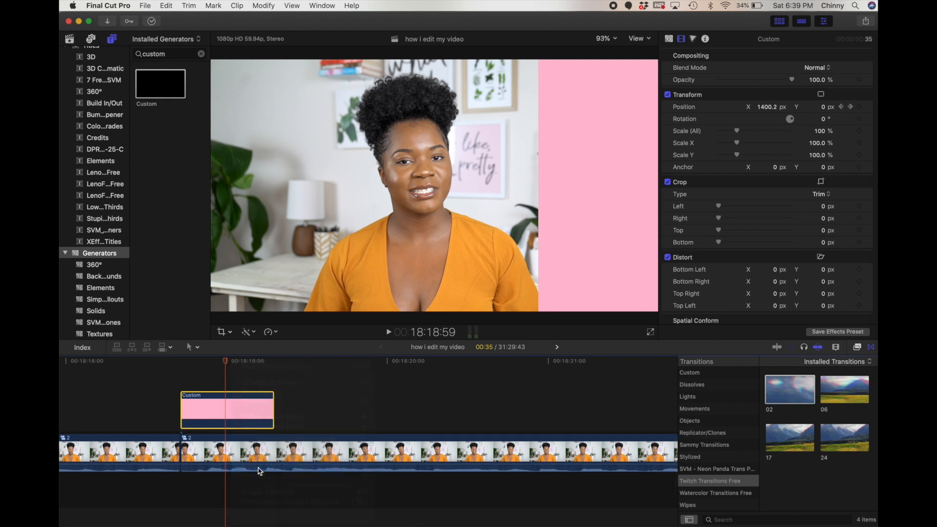
left_click_drag(237, 404, 264, 404)
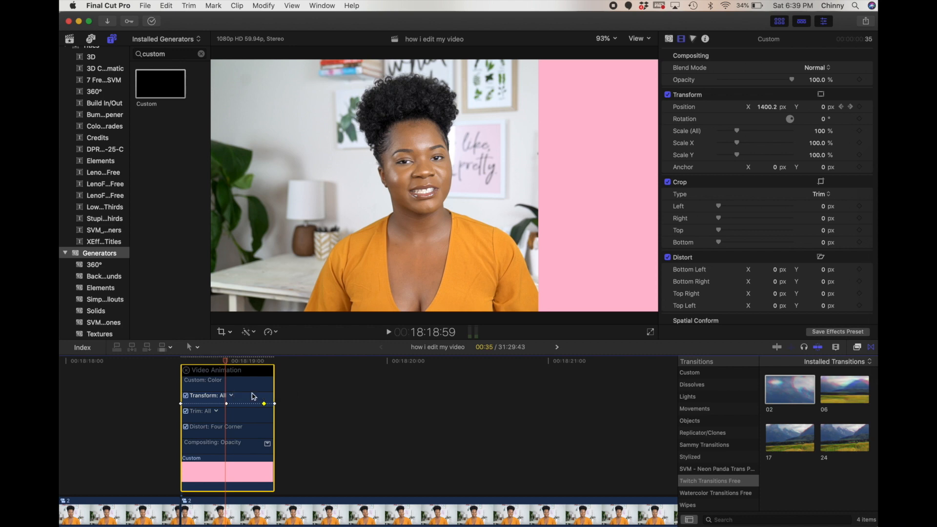
key("space")
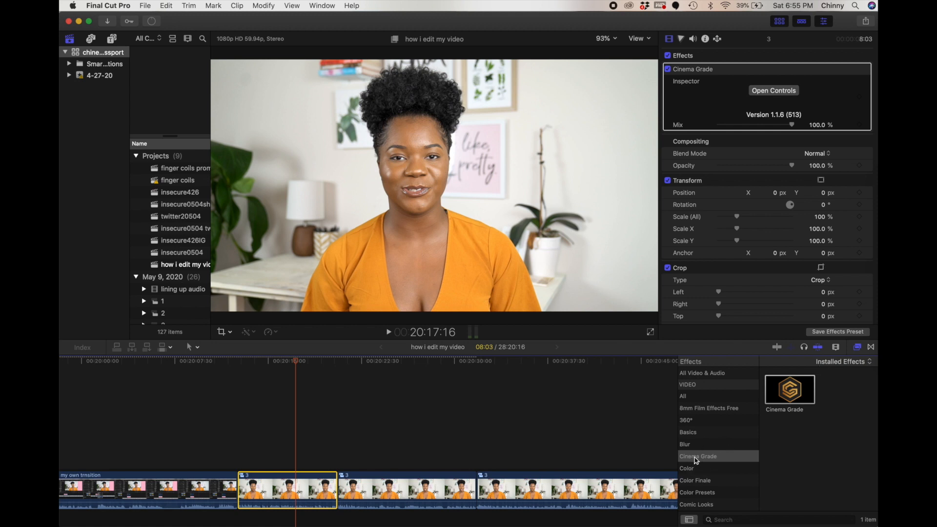
Open the Cinema Grade controls for the selected talking-head clip, darken the shot and adjust its contrast in Base Correction
left_click(766, 94)
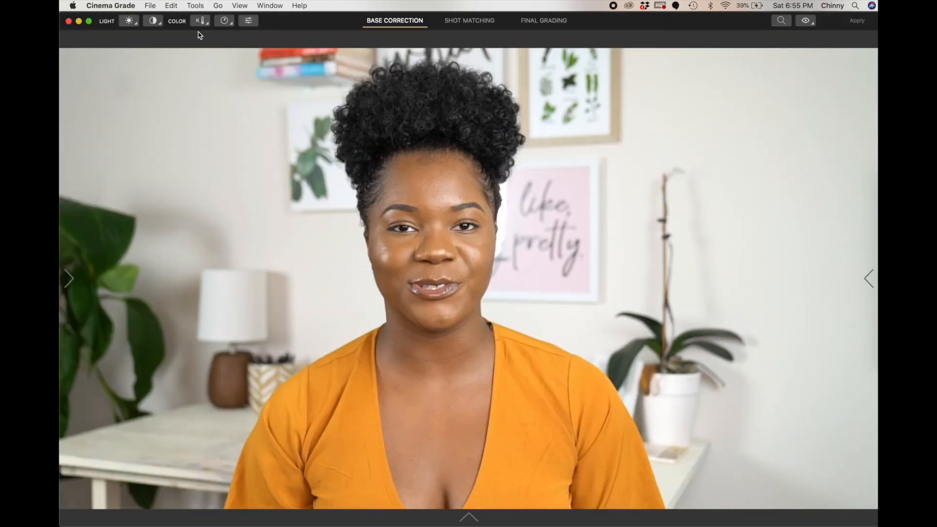
left_click(134, 21)
left_click_drag(164, 90, 174, 157)
left_click(153, 22)
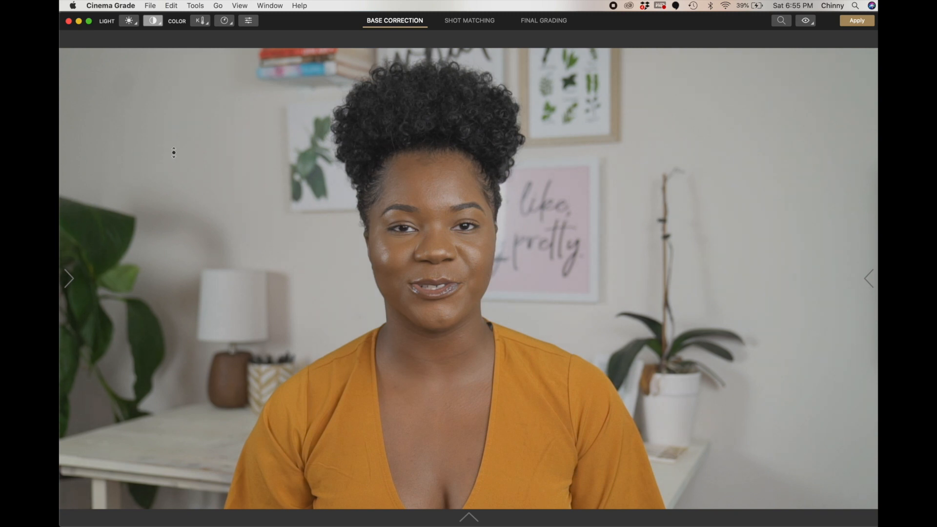
left_click_drag(174, 155, 174, 154)
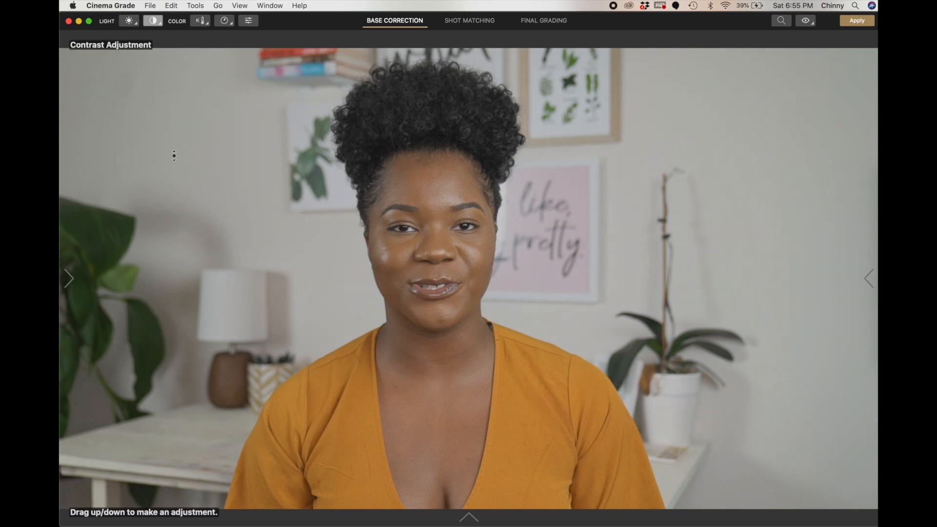
Adjust the shot's color temperature in the base correction
left_click(200, 21)
left_click_drag(201, 96, 202, 146)
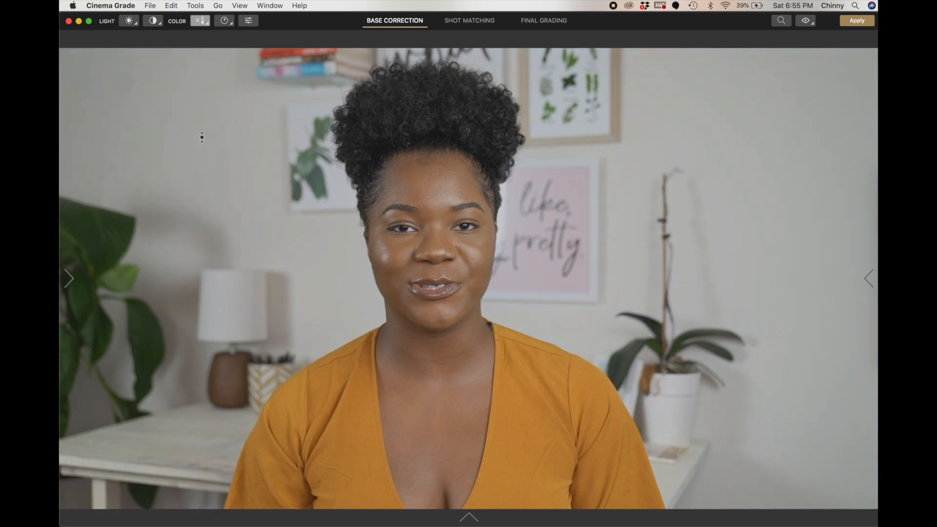
left_click_drag(201, 136, 202, 138)
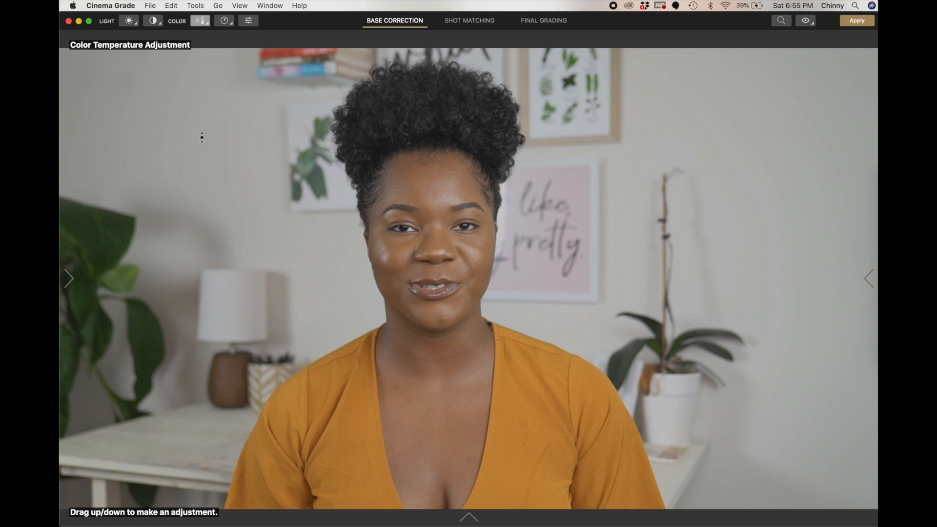
Fine-tune the shot's brightness and contrast in the base correction
key("XF86MonBrightnessUp")
left_click(129, 20)
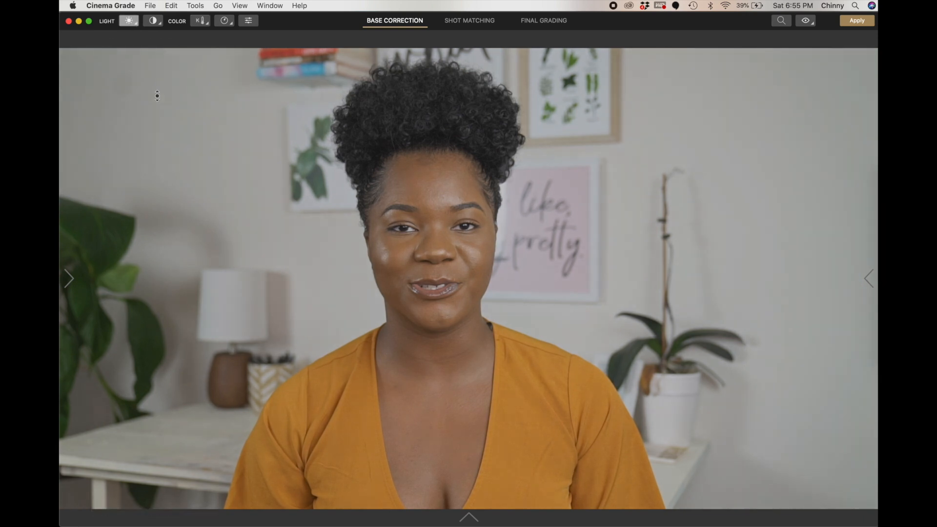
left_click_drag(157, 102, 162, 67)
left_click(153, 21)
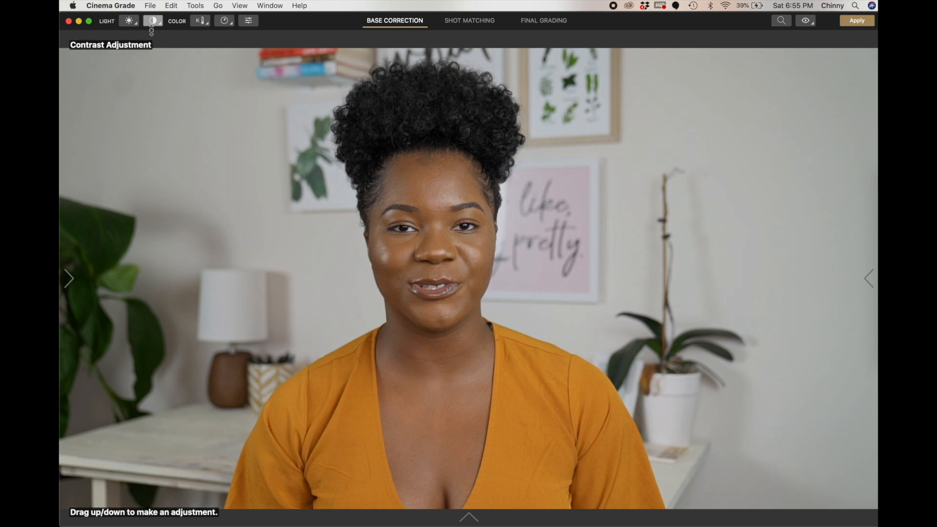
left_click(129, 21)
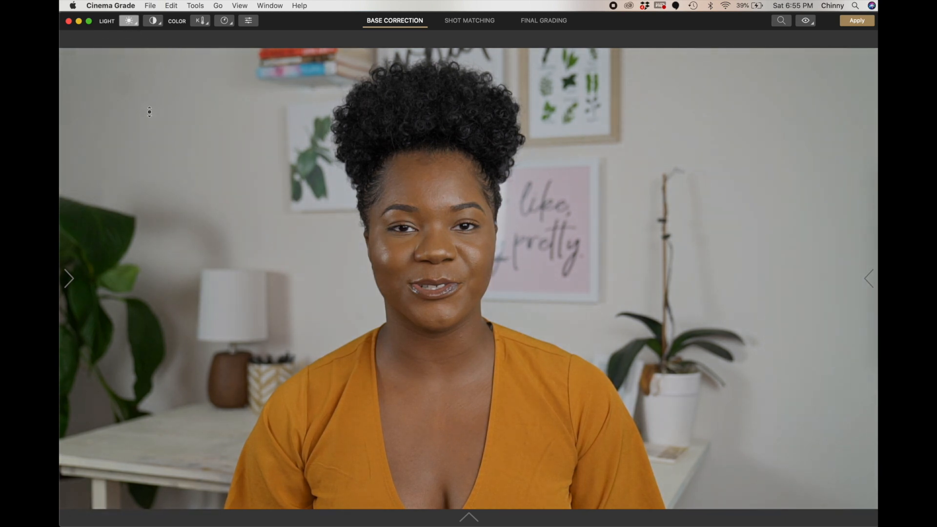
left_click(200, 21)
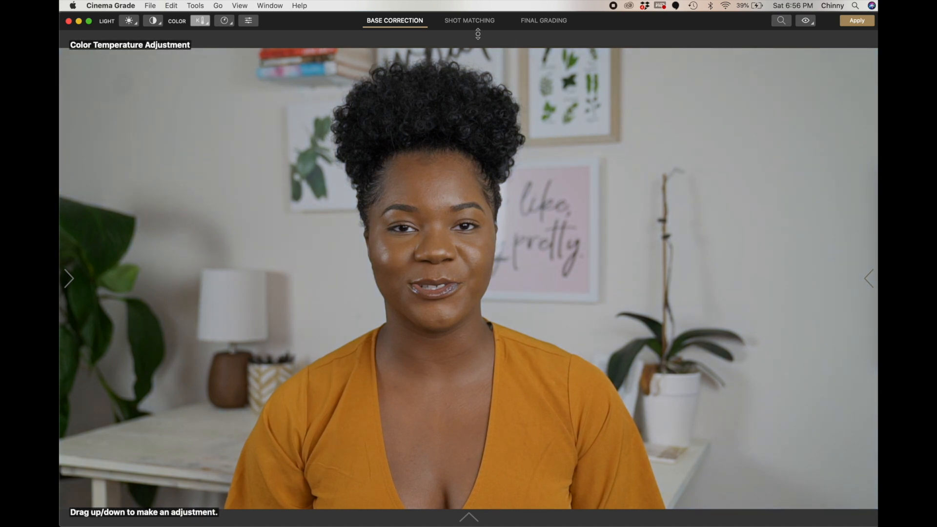
For shot matching, set the darkened shot as the yellow group's hero frame and add the uncorrected shot to that group
left_click(451, 22)
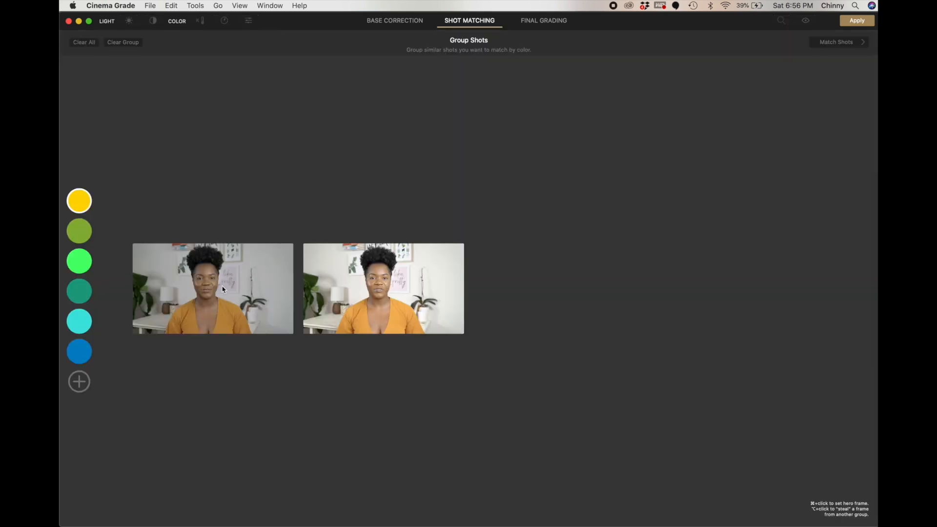
left_click(208, 289, "super")
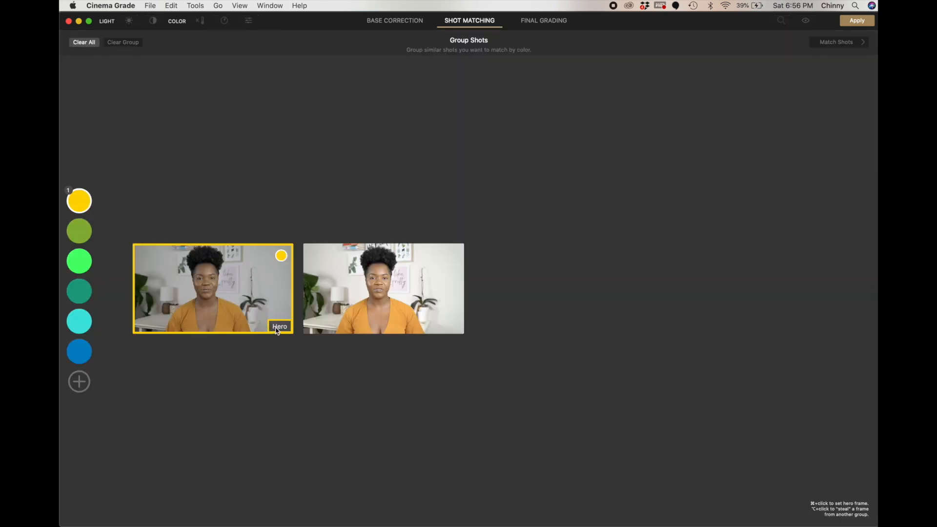
left_click(387, 299)
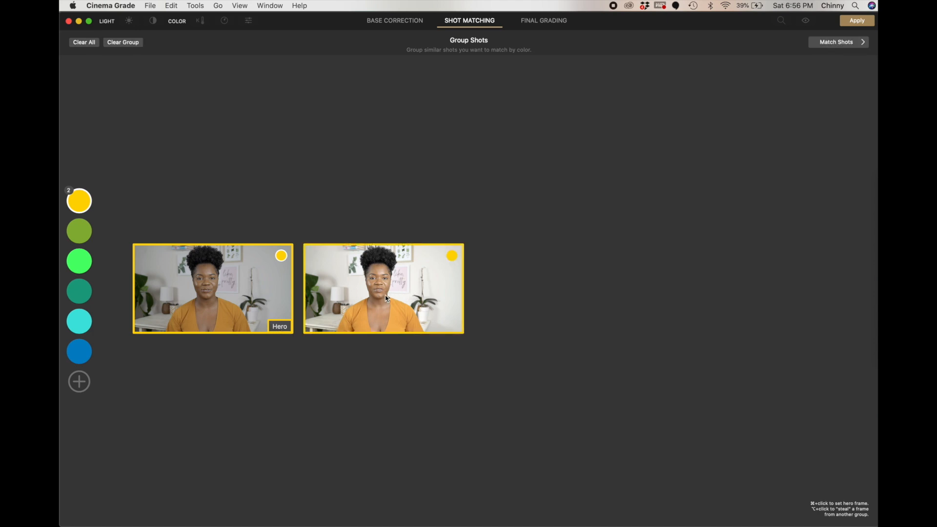
Copy the hero shot's correction to the matching shot, then close Cinema Grade and apply the changes
left_click(824, 44)
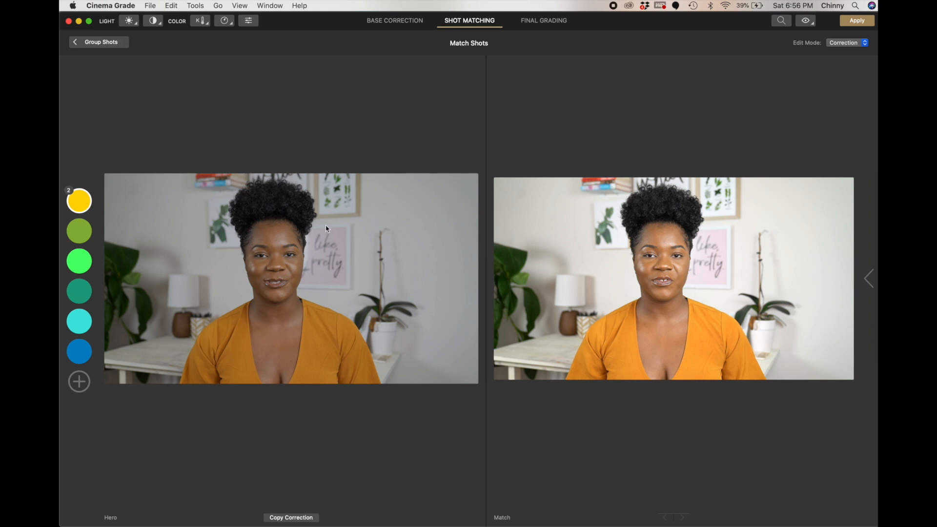
left_click(286, 517)
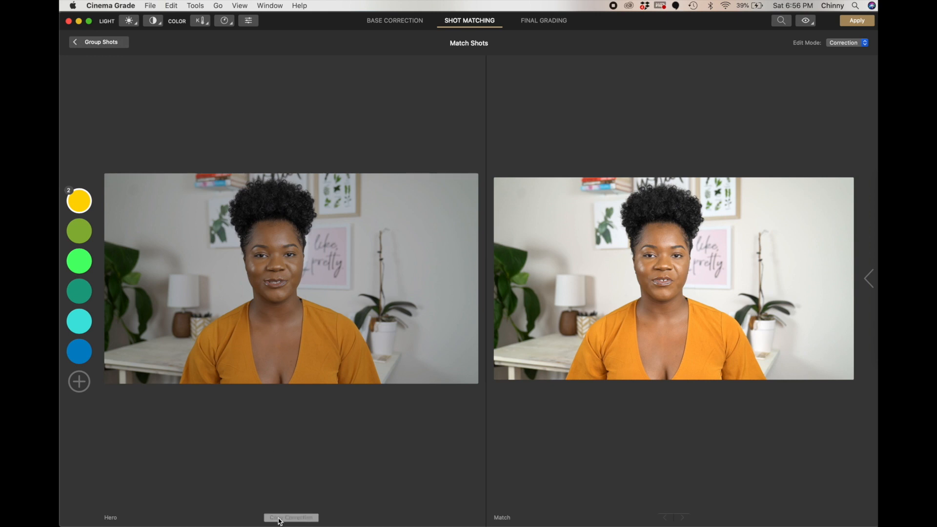
left_click(363, 492)
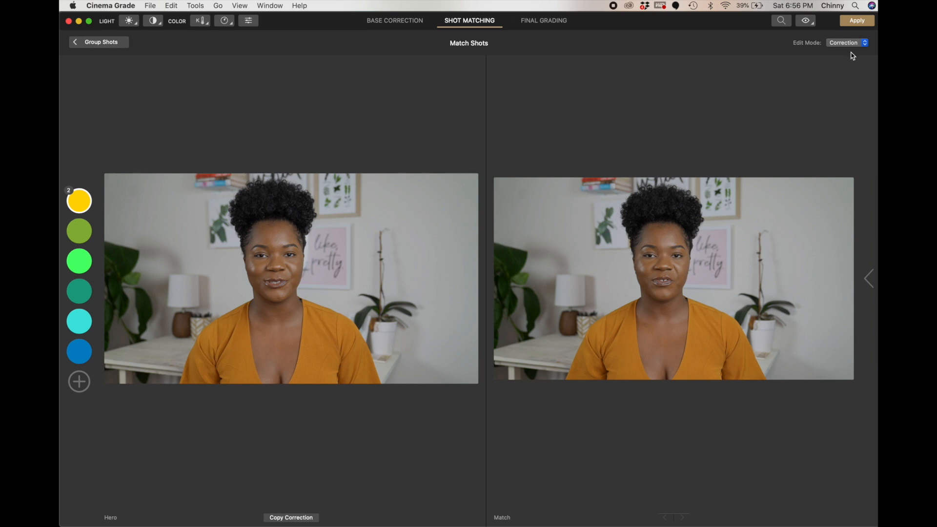
left_click(68, 22)
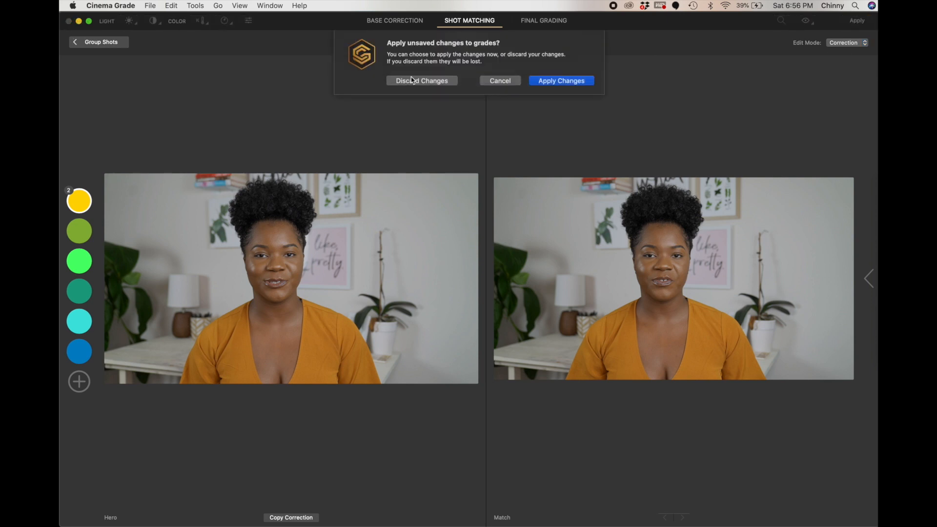
left_click(546, 84)
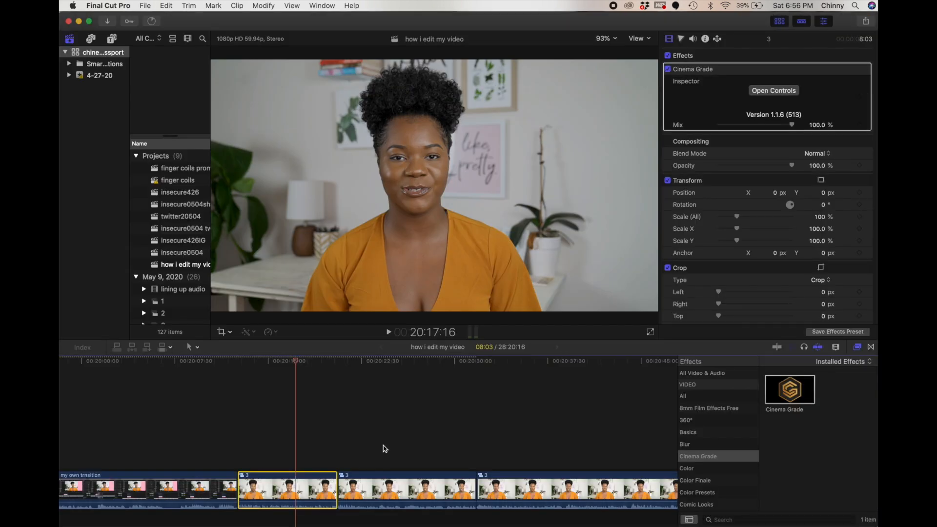
Combine the seven consecutive talking-head clips labelled 3, right after the "my own trnsition" clip, into one compound clip
key("super+minus")
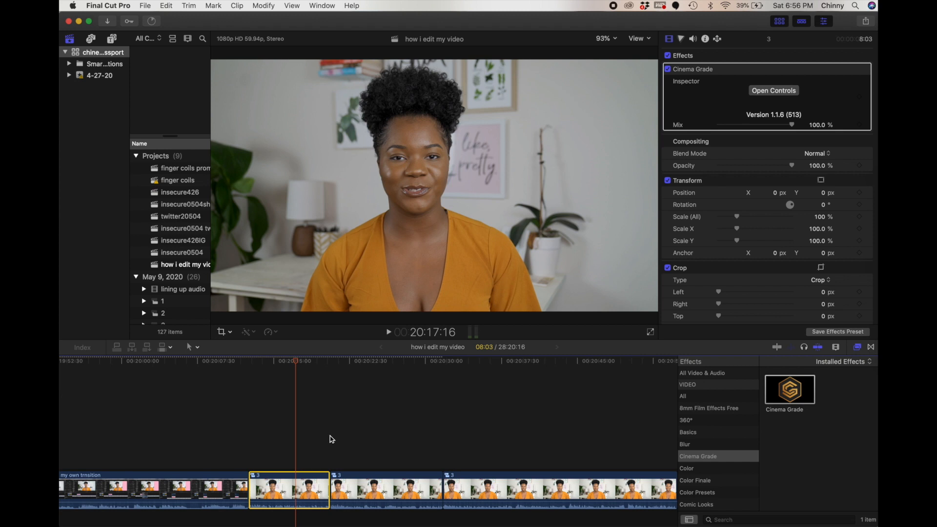
key("super+minus")
left_click_drag(299, 450, 644, 480)
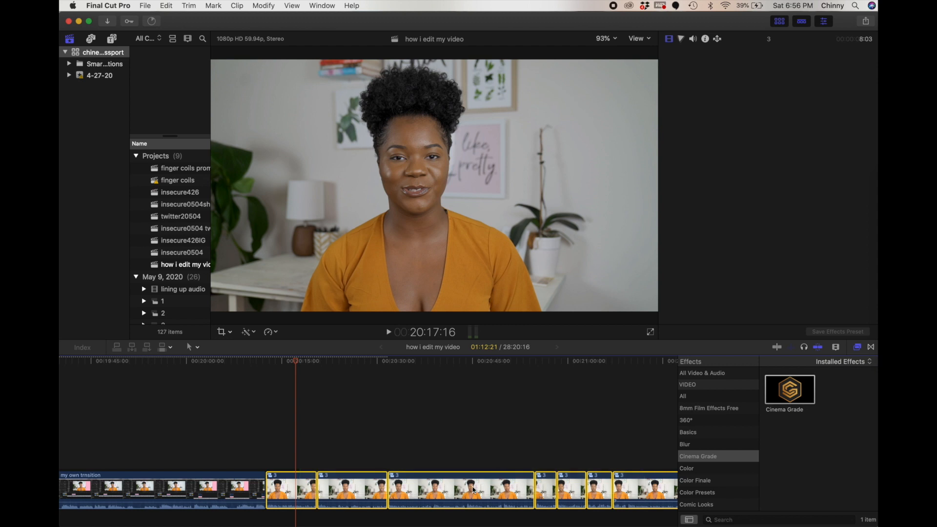
right_click(474, 490)
left_click(510, 351)
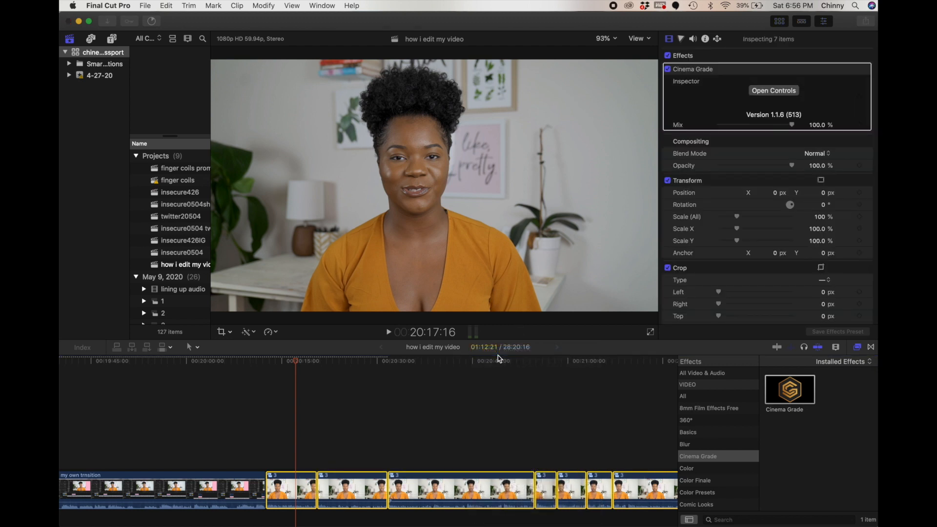
key("Return")
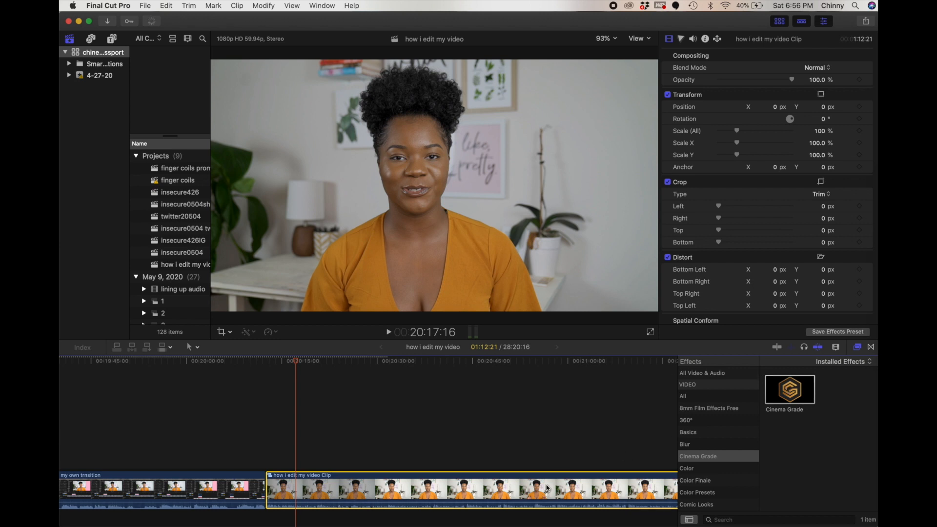
key("super+minus")
key("super+minus")
key("super+minus")
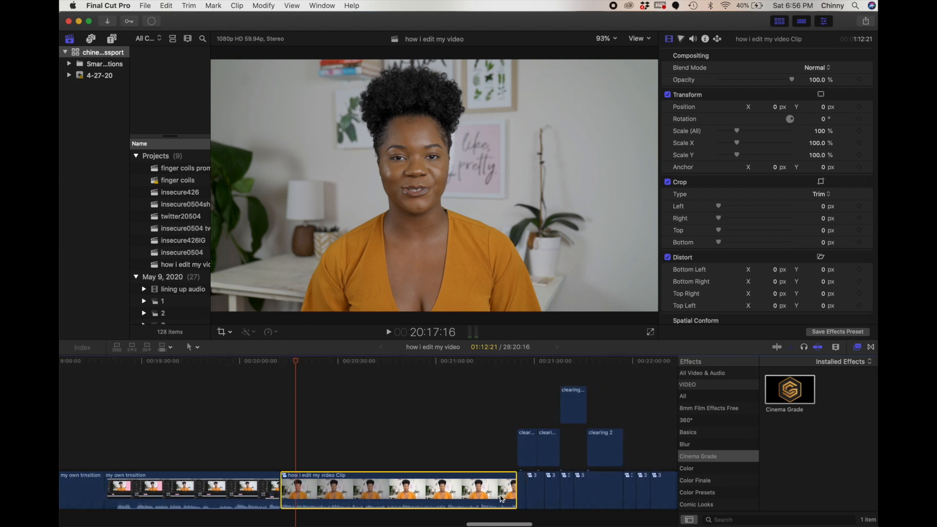
Undo the creation of the talking-head compound clip and clear the timeline selection
key("super+equal")
key("super+equal")
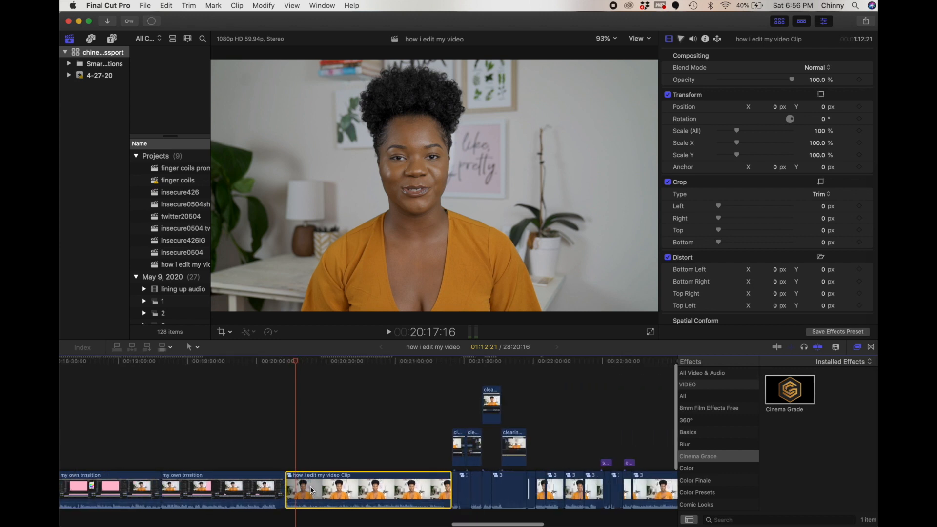
left_click(166, 5)
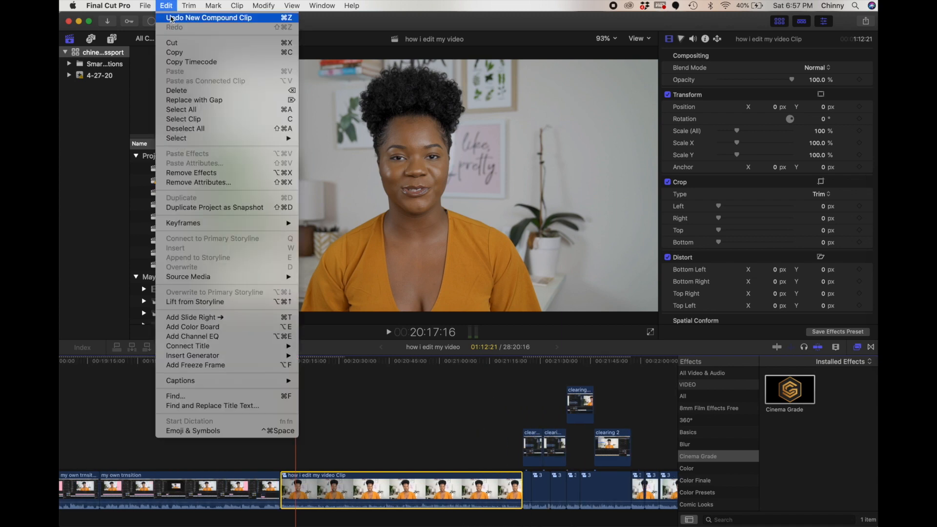
left_click(172, 19)
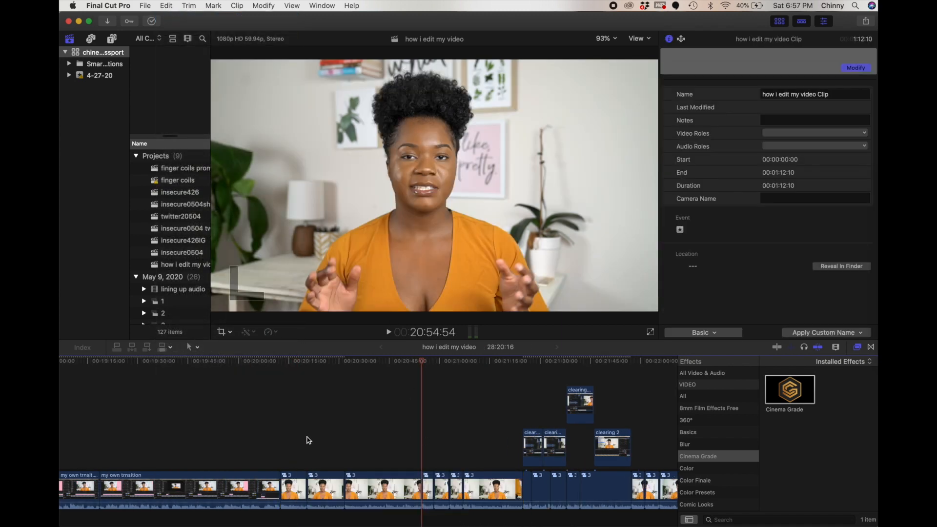
left_click(292, 444)
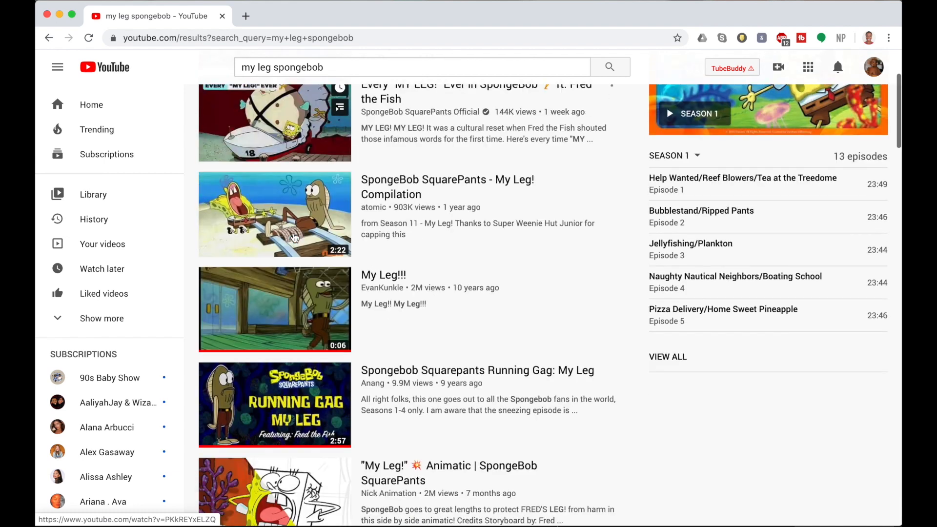
Find the six-second SpongeBob video "My Leg!!!" on YouTube and download it as an MP4 through ytmp3.cc
scroll(265, 224, "down", 2)
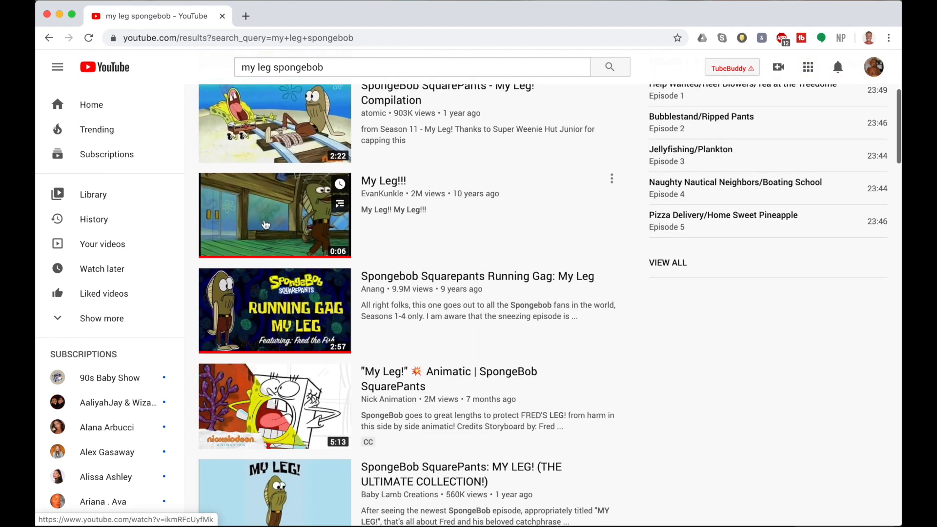
left_click(265, 224)
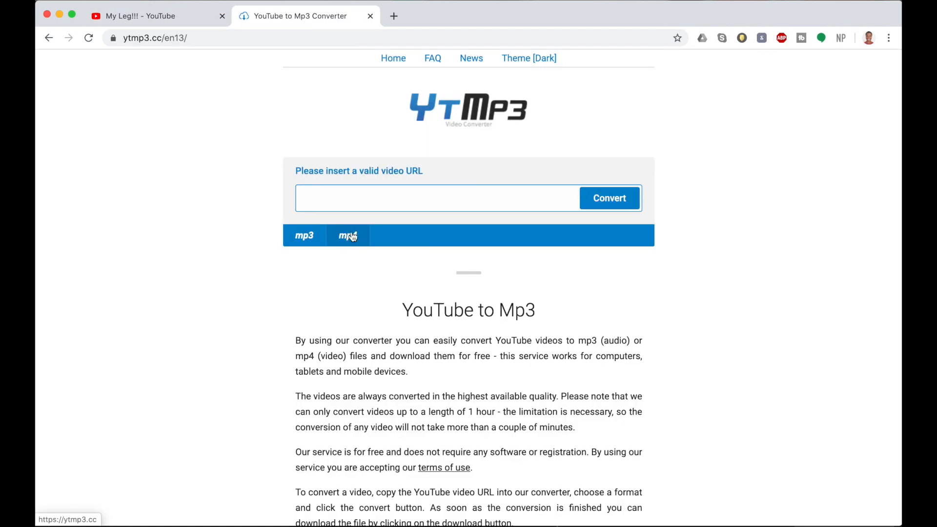
left_click(338, 201)
type("https://www.youtube.com/watch?v=ikmRFcUyfMk")
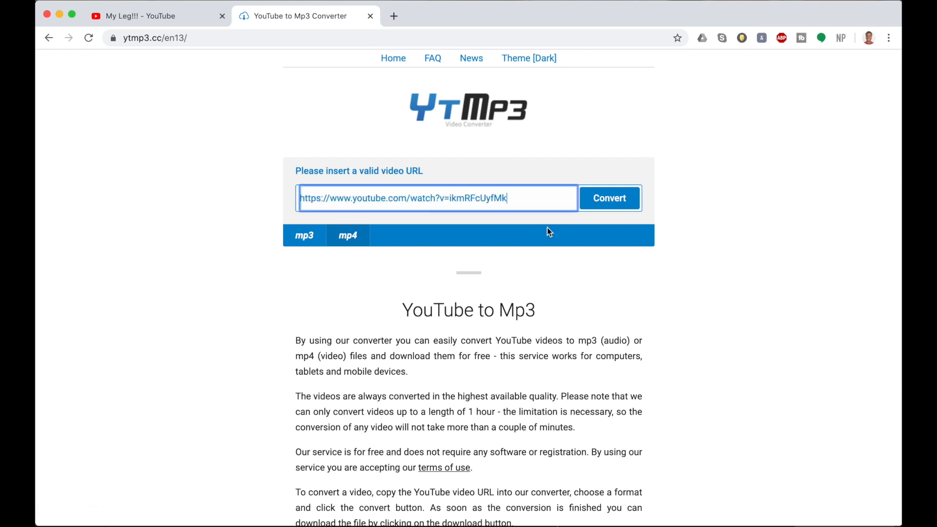
left_click(600, 199)
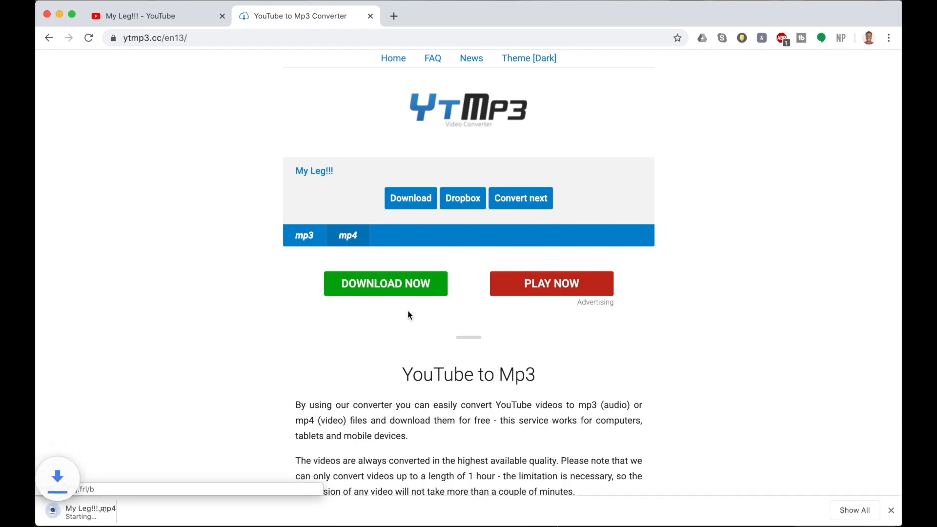
left_click(165, 512)
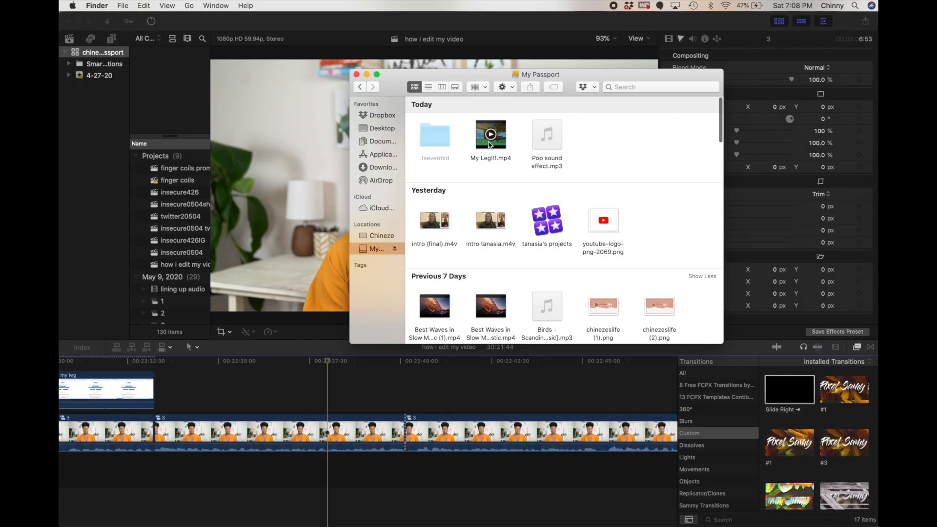
Insert My Leg!!!.mp4 from the My Passport drive between two talking-head clips in Final Cut Pro, then move it earlier in the storyline
left_click(489, 145)
left_click_drag(482, 144, 410, 444)
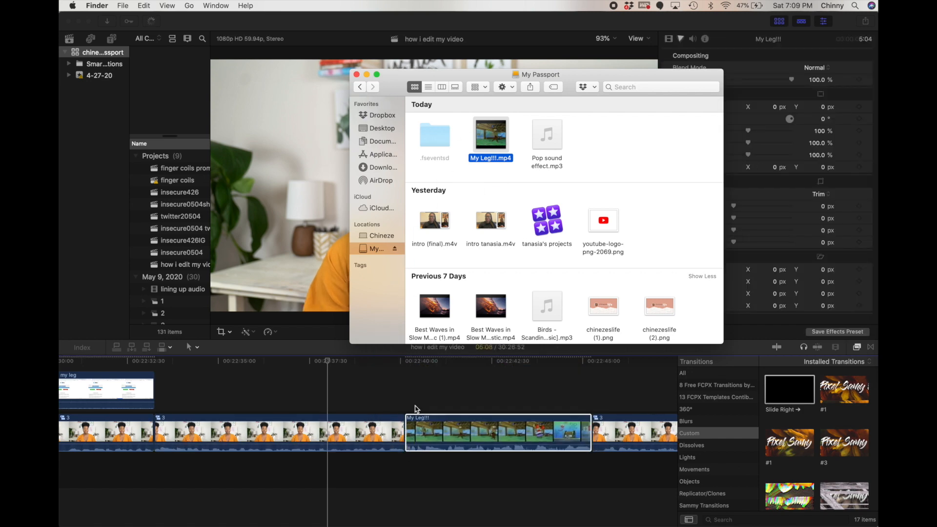
left_click(416, 409)
left_click(406, 372)
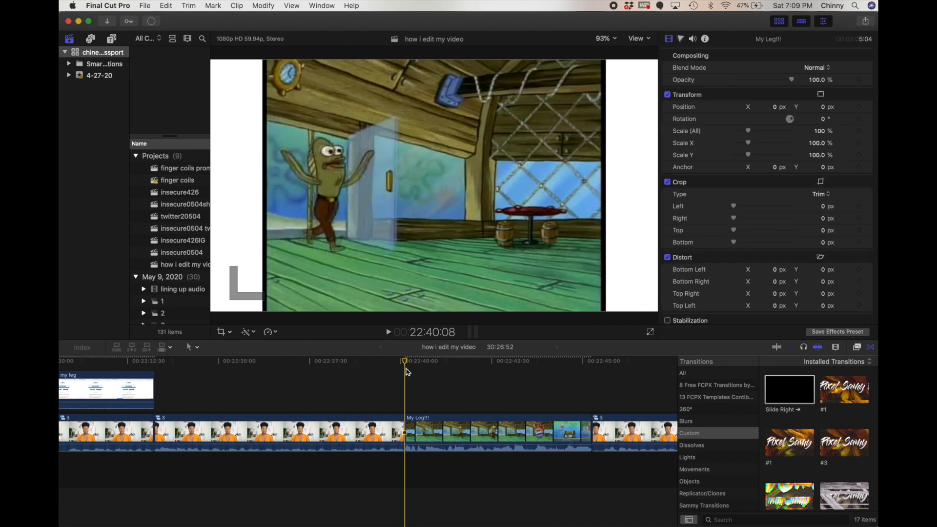
left_click_drag(405, 363, 487, 381)
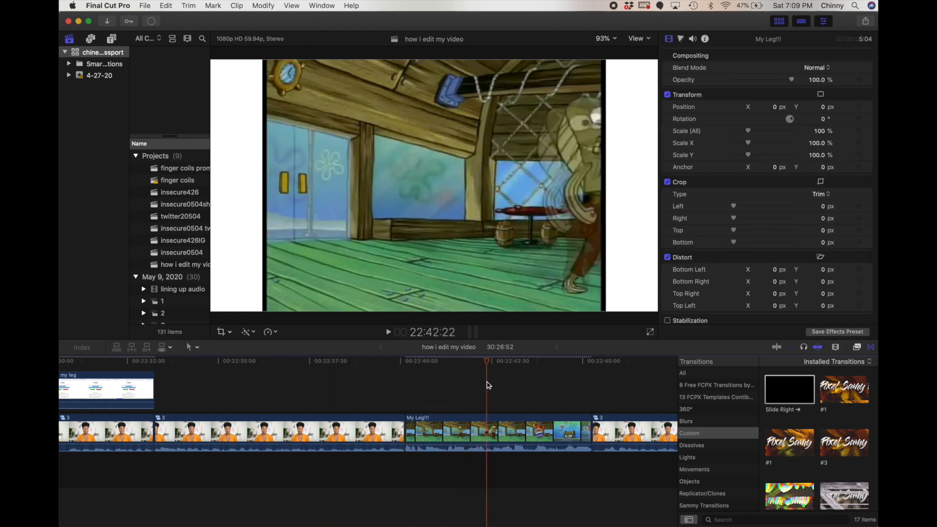
left_click_drag(473, 434, 225, 439)
left_click(226, 400)
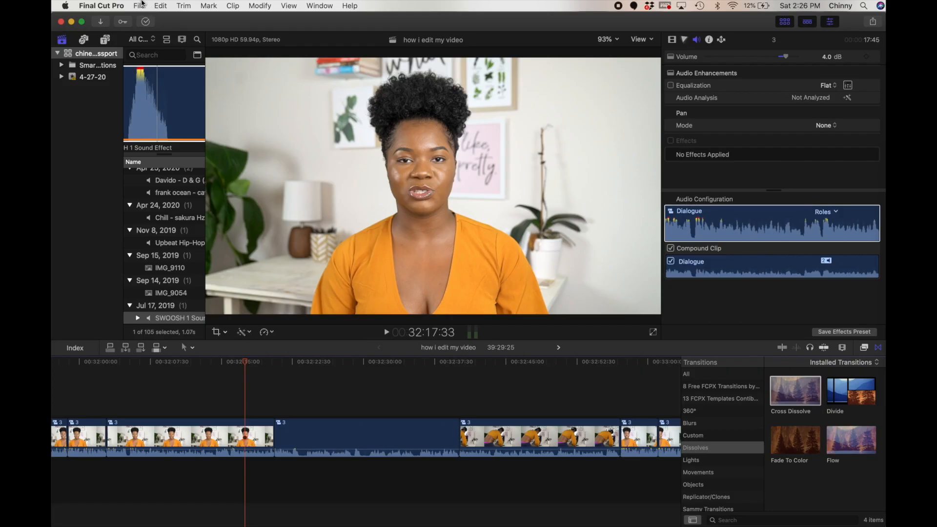
Delete all generated render files, both used and unused
left_click(140, 6)
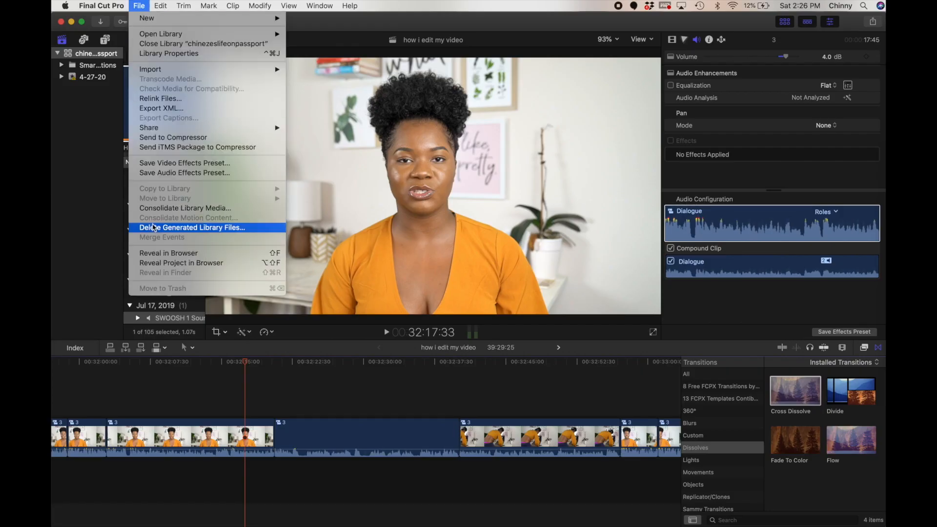
left_click(153, 227)
left_click(389, 101)
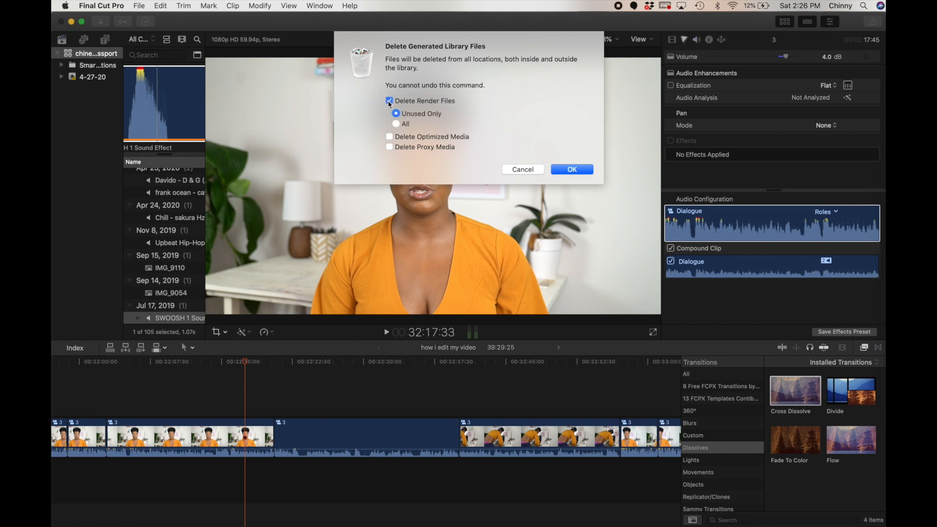
left_click(396, 125)
left_click(572, 170)
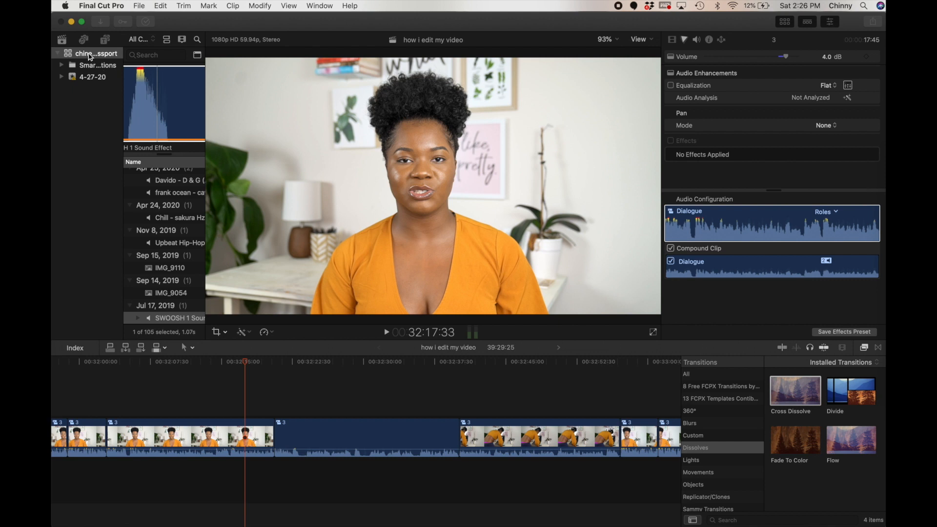
Select the library and delete all of its render files, optimized media and proxy media
left_click(96, 54)
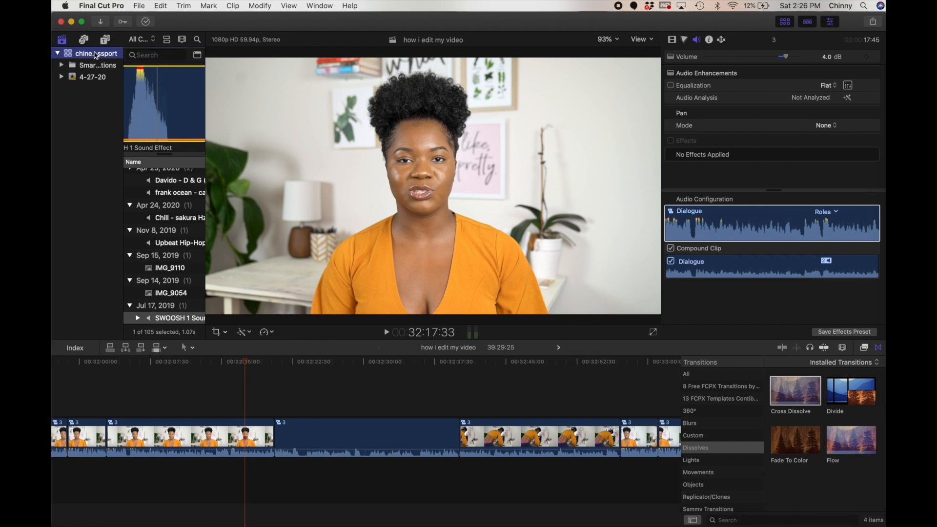
left_click(96, 54)
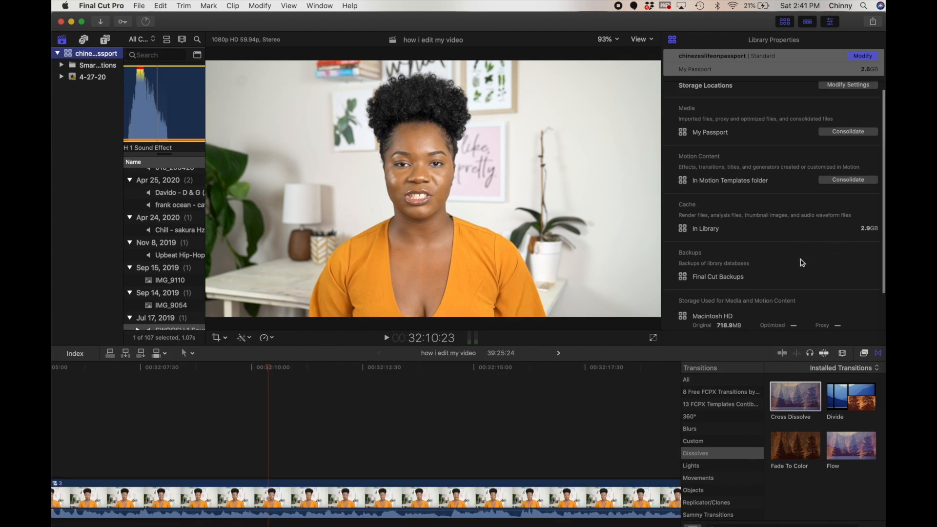
left_click(139, 5)
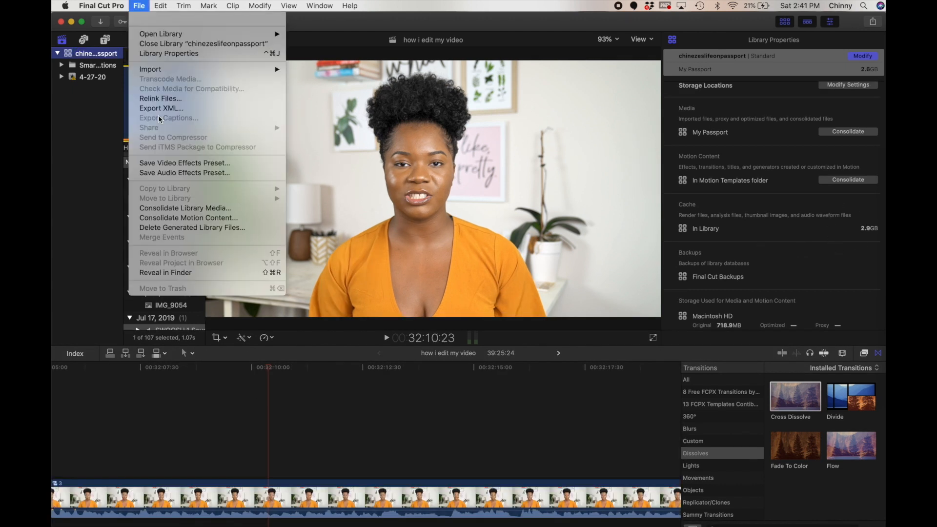
left_click(196, 229)
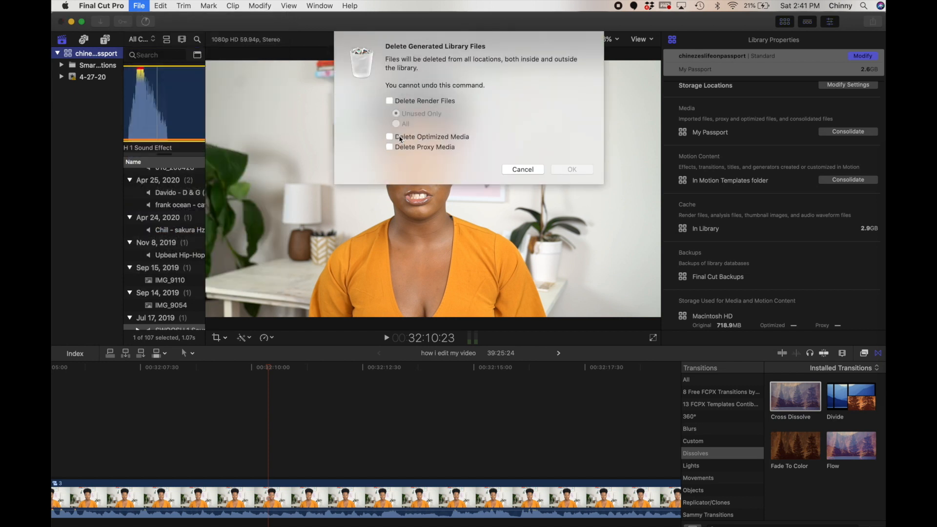
left_click(389, 101)
left_click(395, 123)
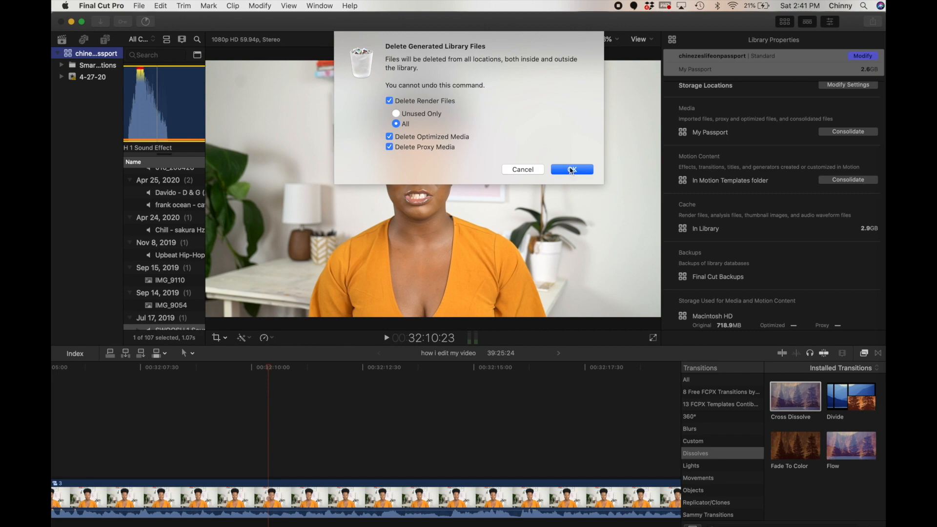
left_click(572, 169)
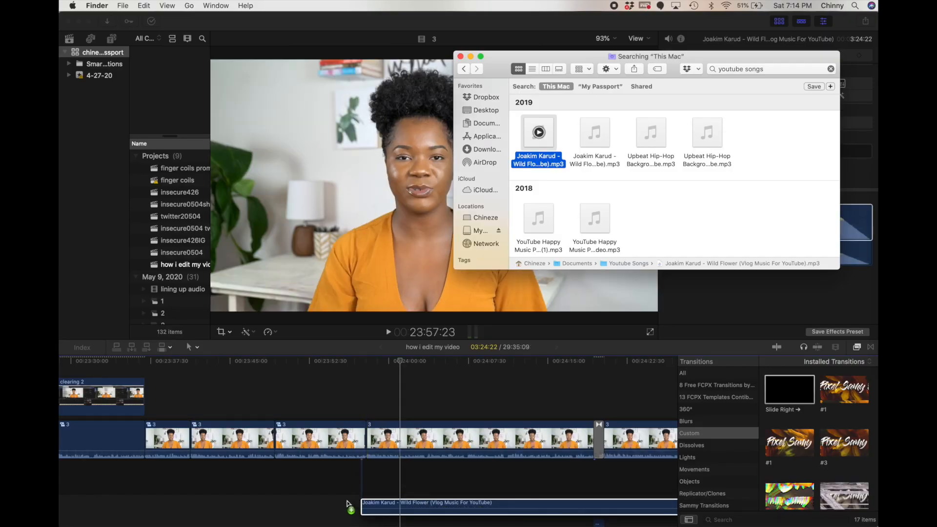
Connect the Joakim Karud - Wild Flower music below the storyline, starting at the cut two clips after the "clearing 2" overlay
left_click_drag(349, 503, 277, 507)
left_click_drag(274, 503, 276, 502)
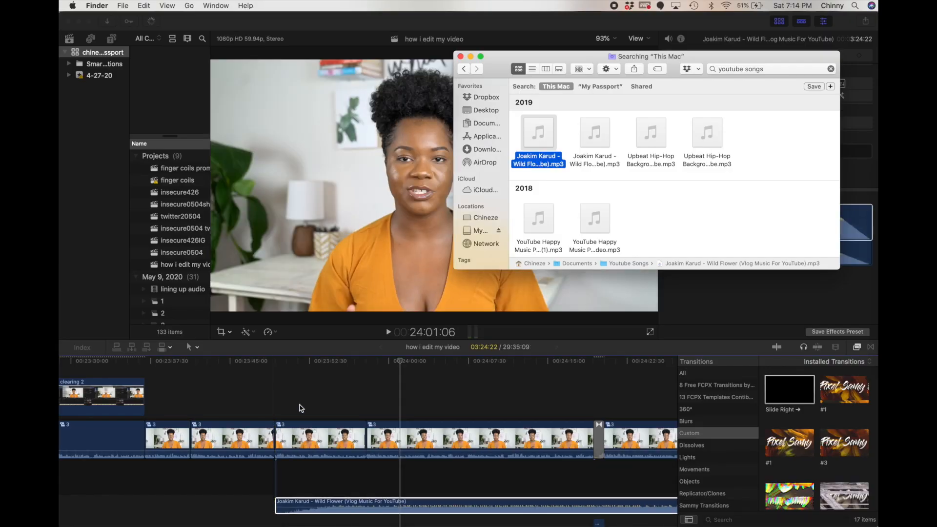
Copy the Wild Flower music and paste it as a second connected clip overlapping the end of the first one
scroll(304, 437, "down", 2)
scroll(303, 437, "right", 5)
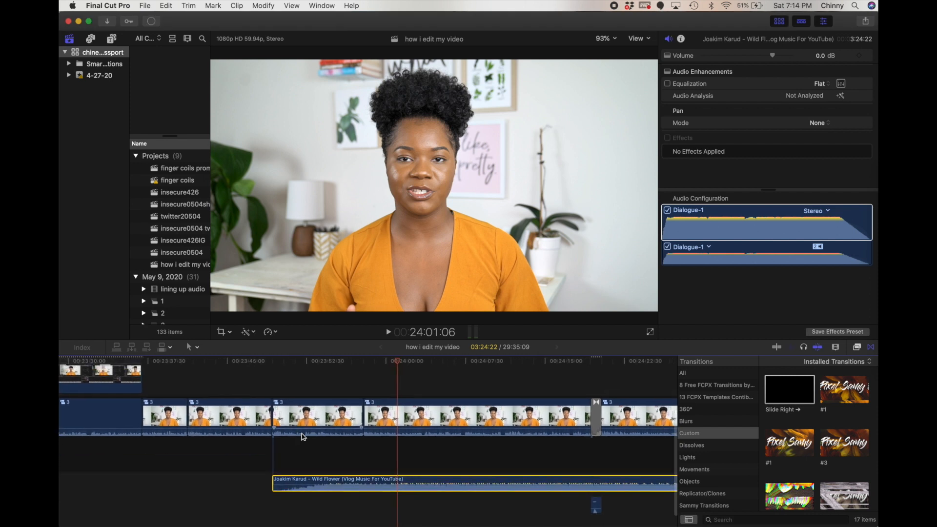
scroll(359, 403, "right", 15)
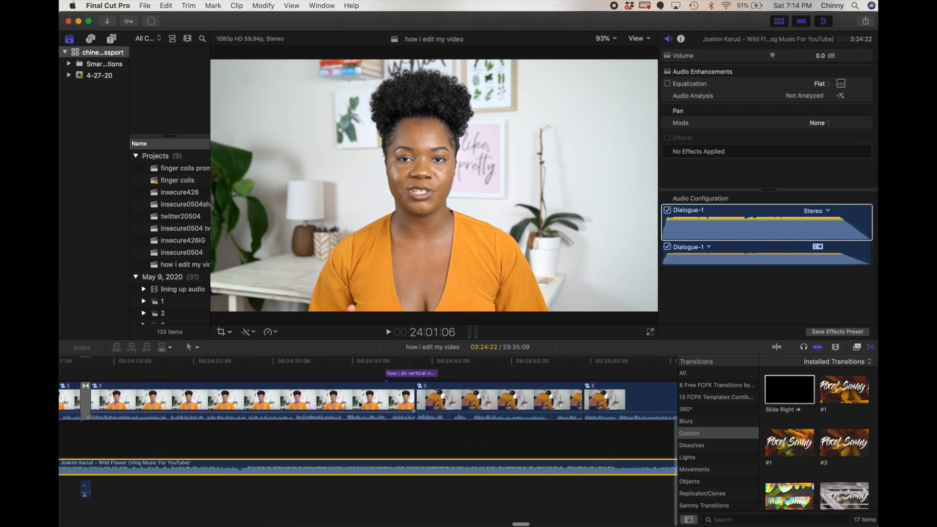
scroll(360, 403, "right", 15)
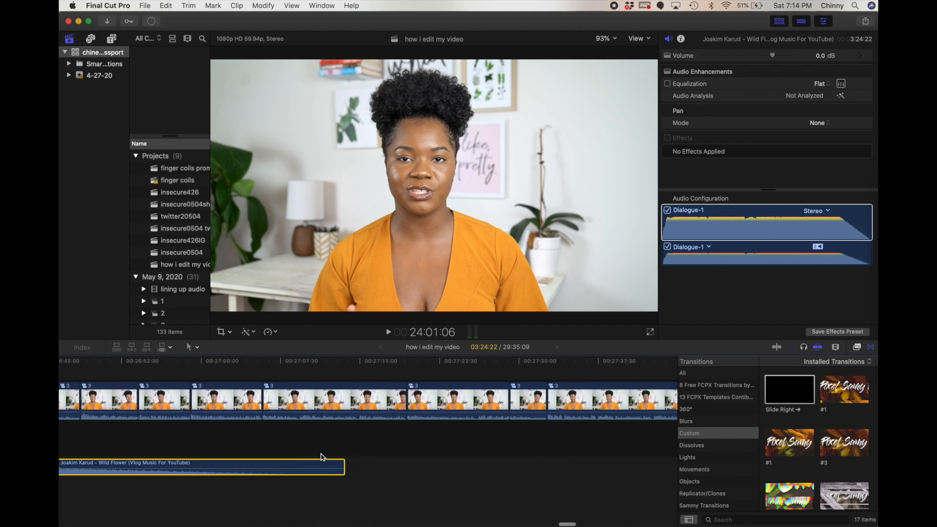
key("super+c")
scroll(307, 471, "left", 5)
scroll(314, 487, "right", 5)
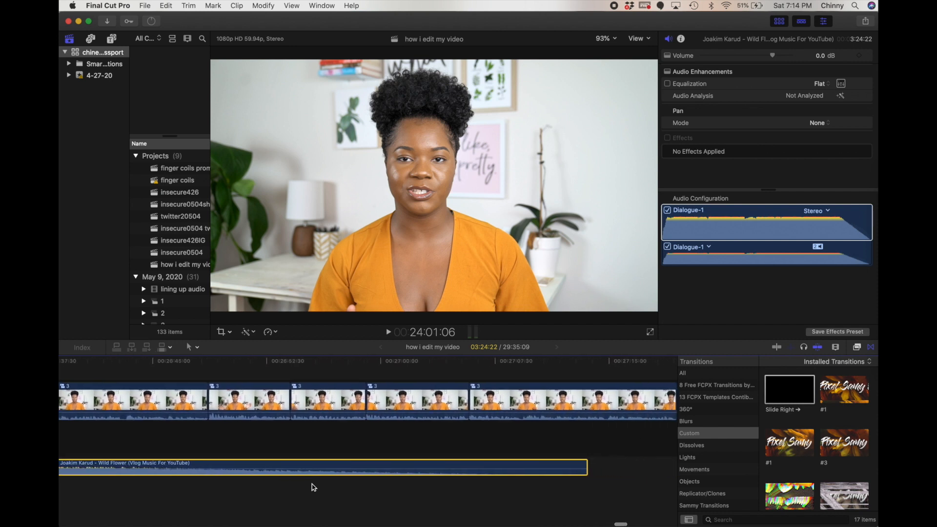
left_click(321, 483)
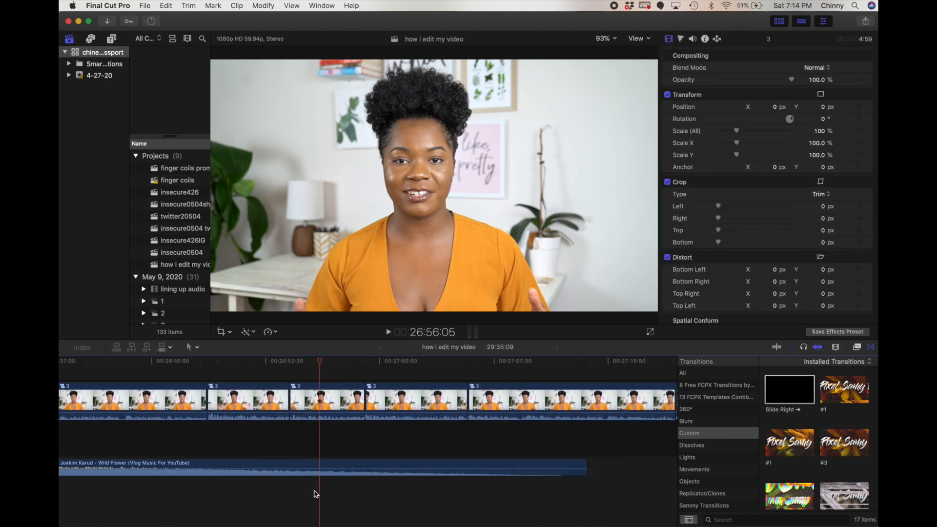
key("super+v")
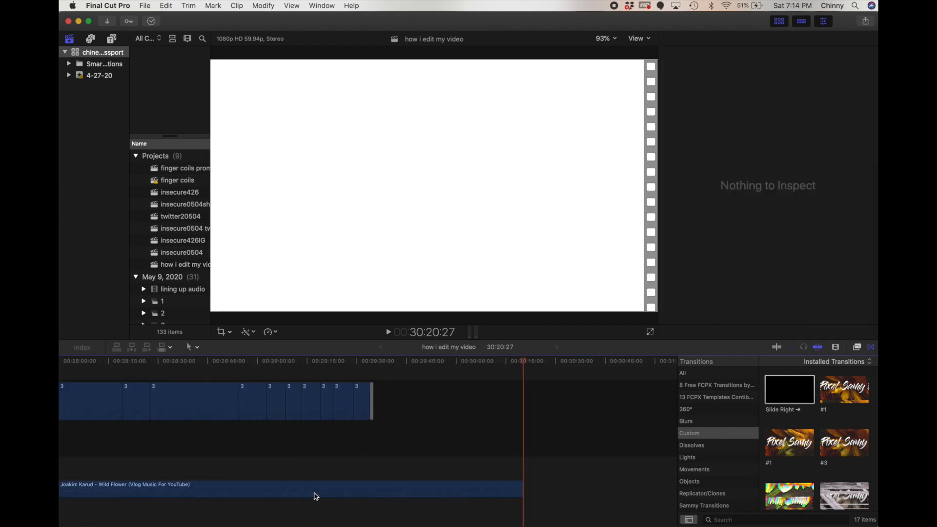
Disable the three consecutive talking-head clips above the start of the second Wild Flower music clip
left_click(263, 450)
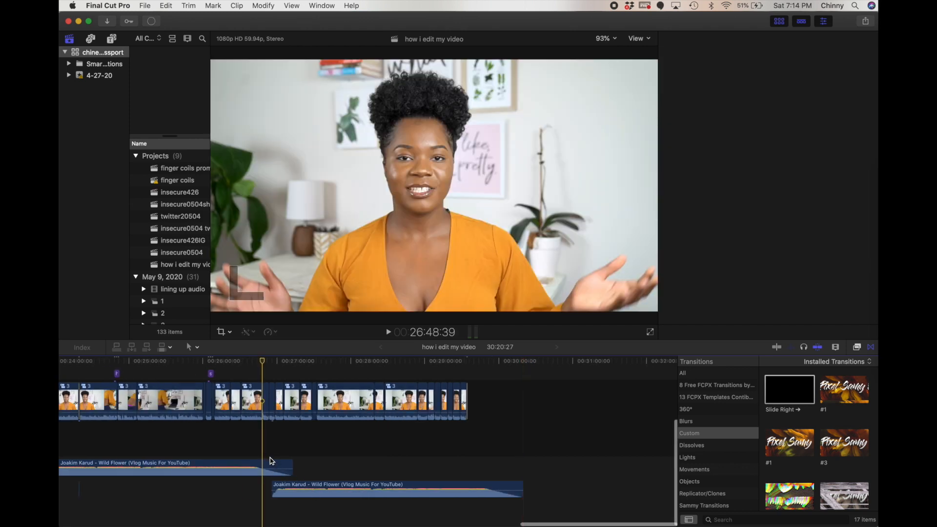
key("super+equal")
key("super+equal")
key("super+equal")
key("super+equal")
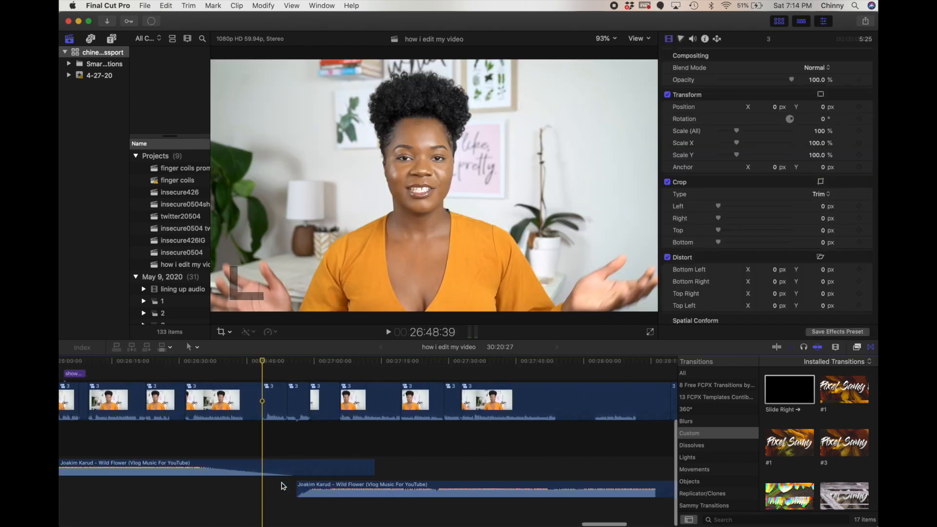
key("super+equal")
left_click(335, 407)
key("v")
left_click(382, 396)
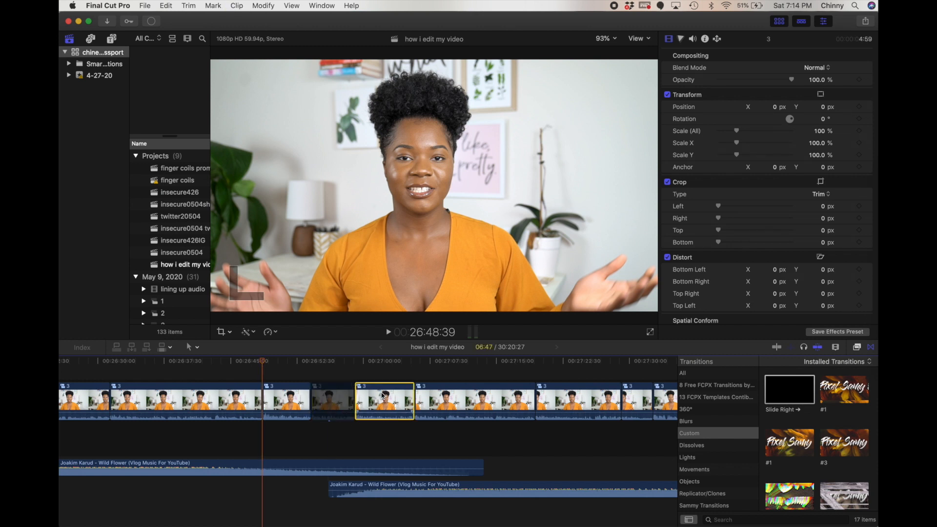
key("v")
left_click(470, 397)
key("v")
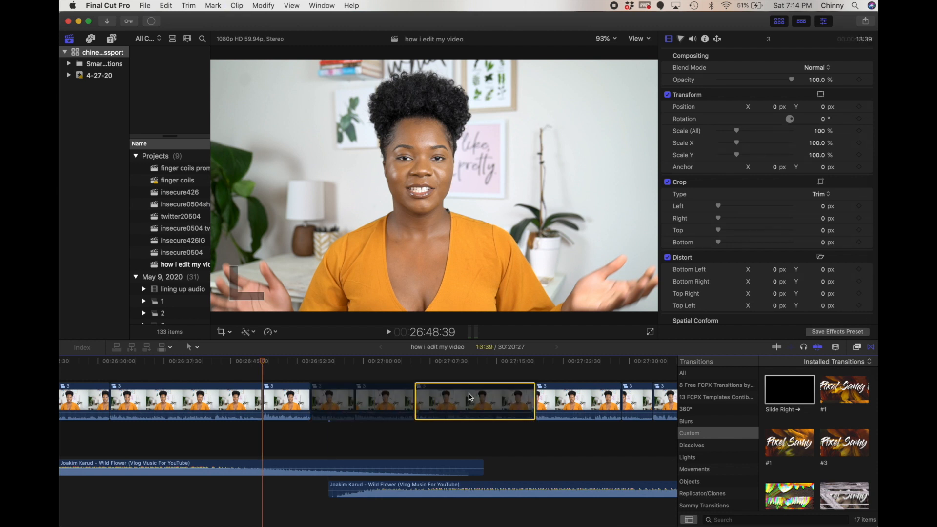
Shorten the fade-out on the first Wild Flower music clip so it begins just before the second music clip starts
left_click(332, 445)
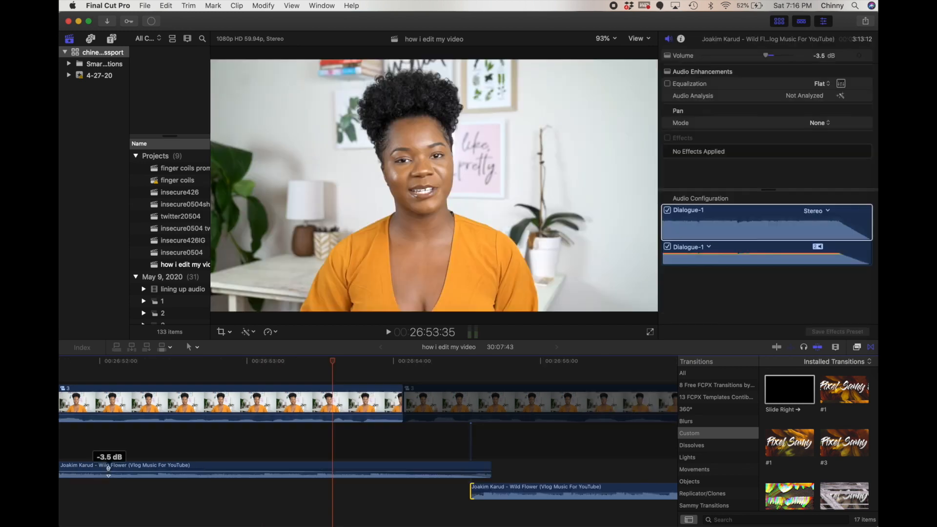
left_click_drag(344, 462, 449, 464)
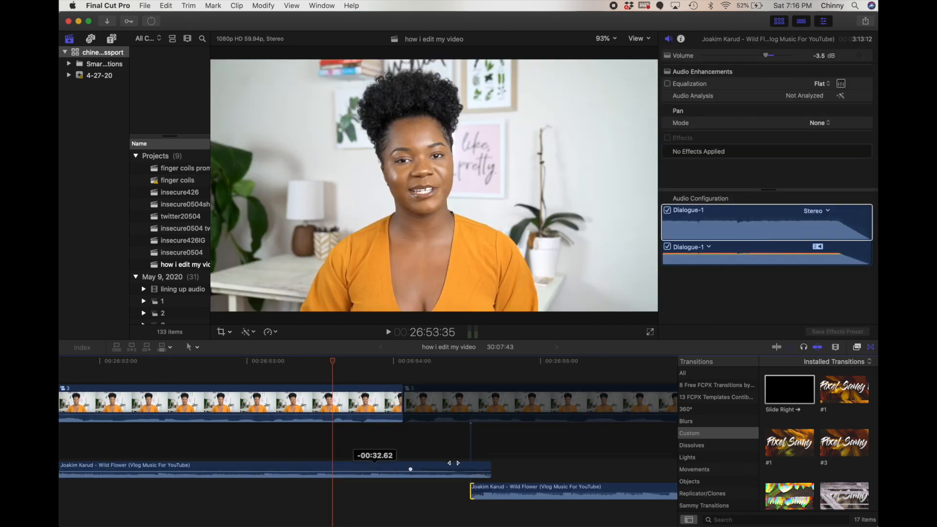
left_click(462, 445)
left_click(461, 445)
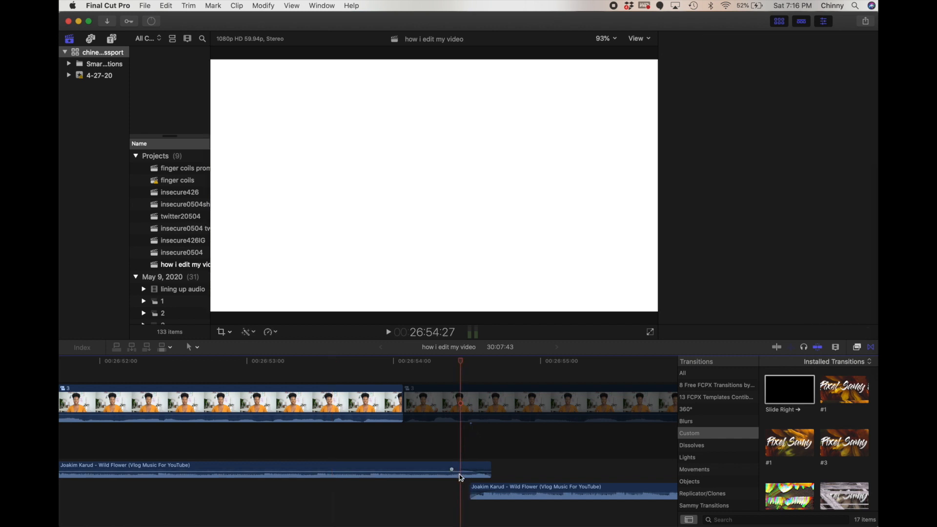
left_click_drag(461, 363, 471, 419)
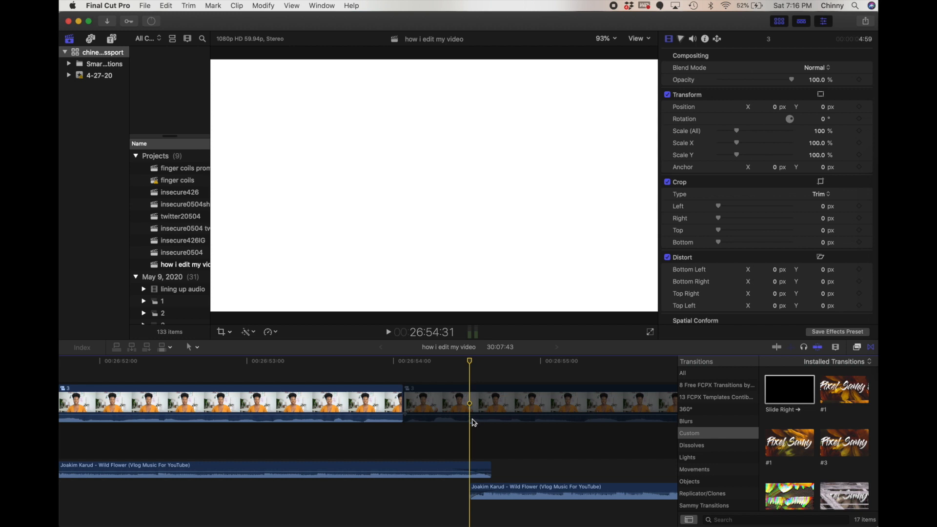
Copy both connected Wild Flower music clips, paste them at the start of the project, and paste the pair again where they end
key("super+minus")
key("super+minus")
key("super+minus")
key("super+minus")
key("super+minus")
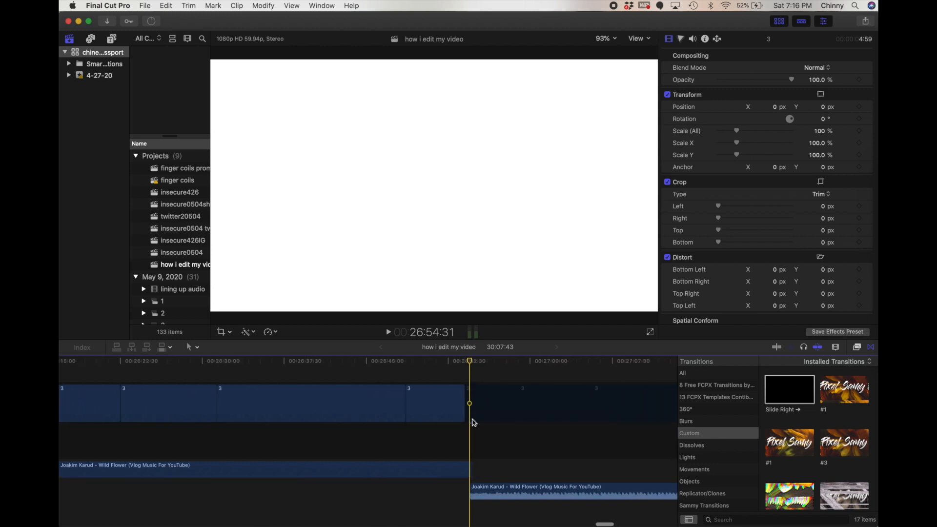
key("super+minus")
left_click_drag(495, 510, 448, 475)
scroll(242, 486, "left", 15)
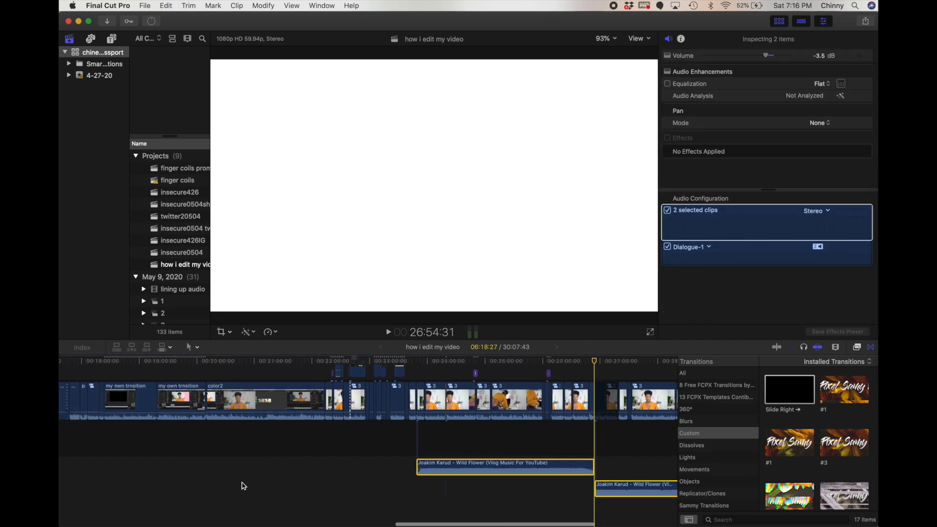
scroll(273, 476, "left", 10)
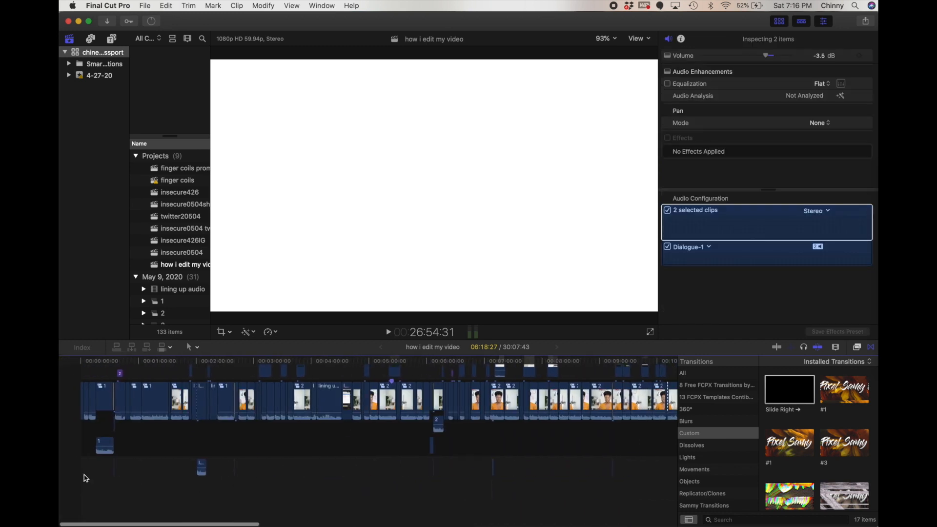
left_click(74, 477)
key("super+v")
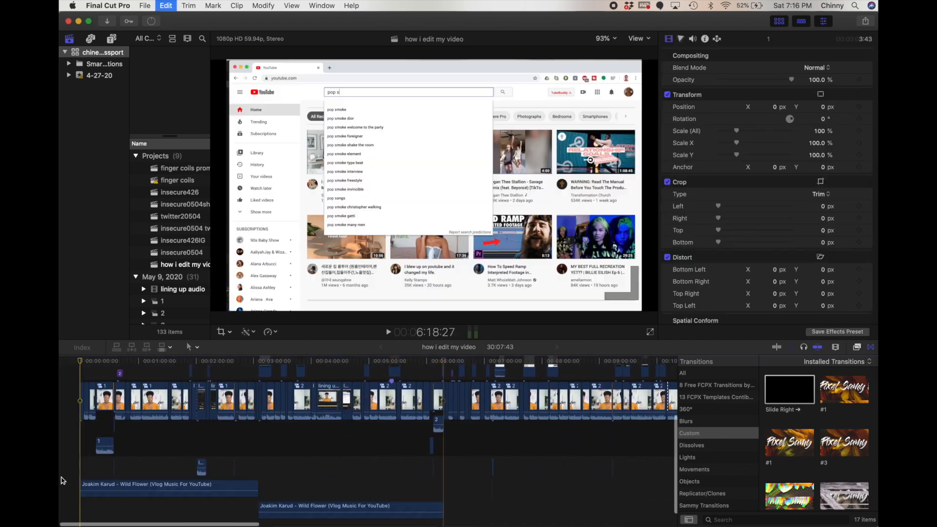
key("super+v")
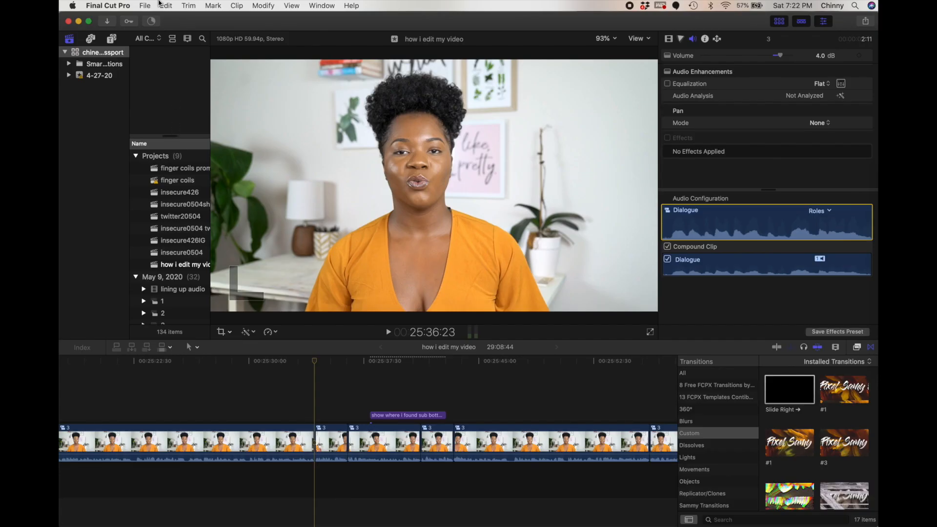
Create a new project named edit videos IG with a custom video format and a resolution of 1080 x 1920
left_click(146, 6)
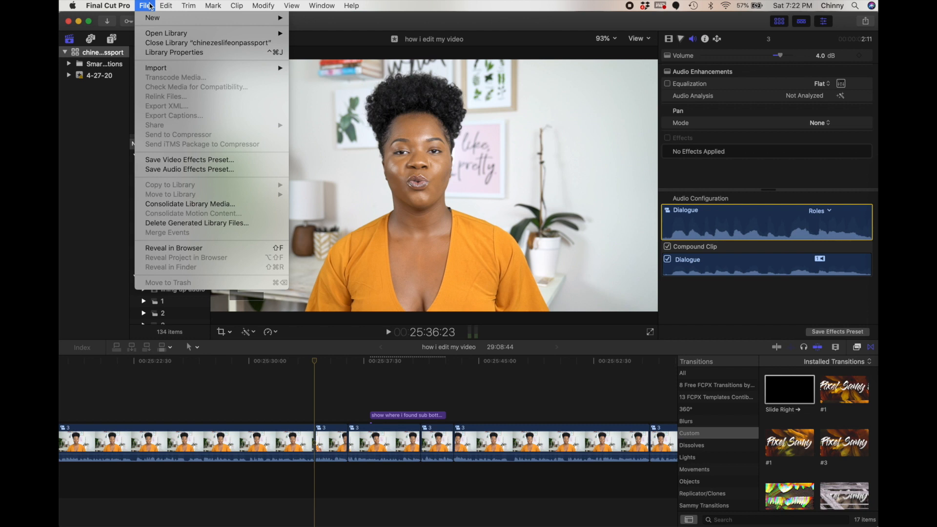
mouse_move(147, 18)
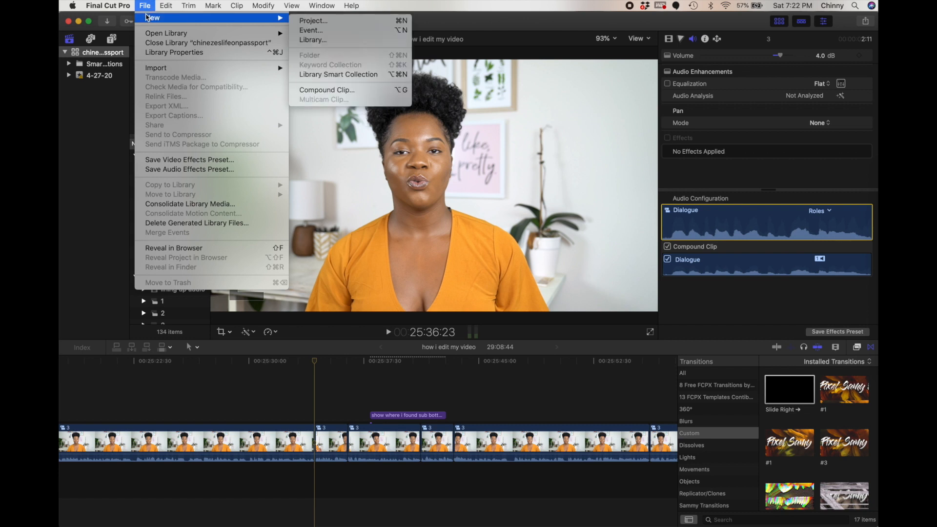
left_click(327, 22)
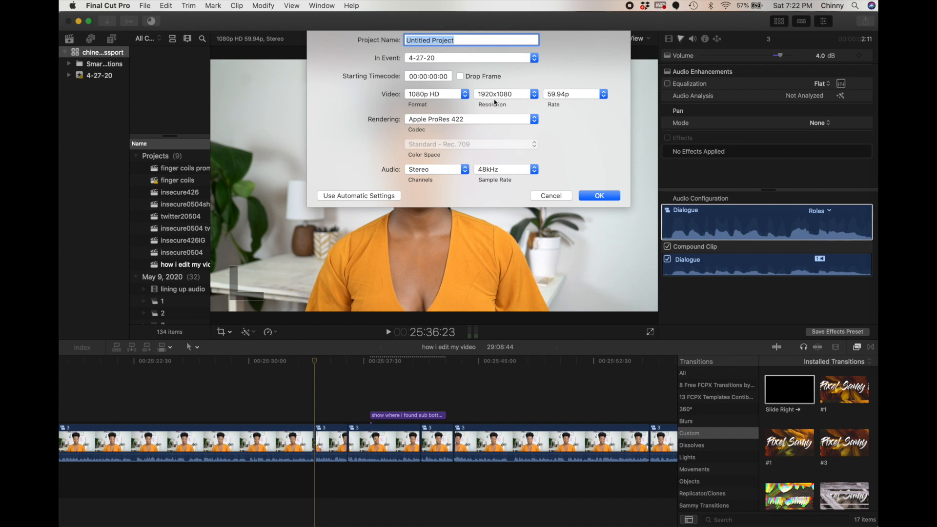
left_click(445, 98)
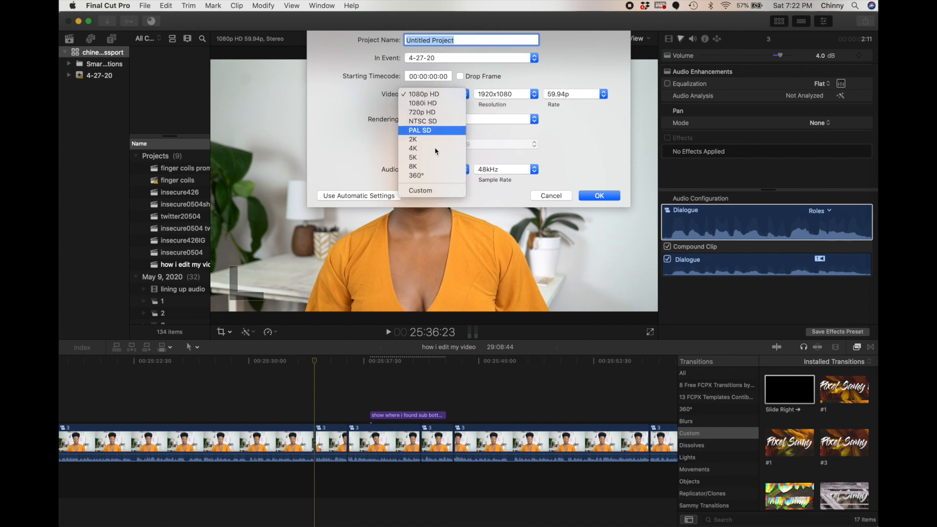
left_click(430, 193)
left_click_drag(493, 94, 466, 96)
type("1080")
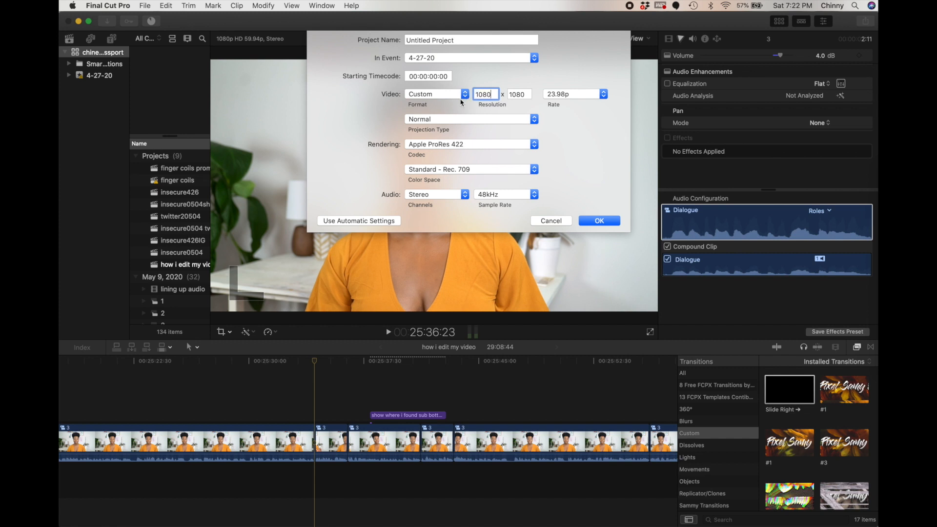
key("Tab")
type("1")
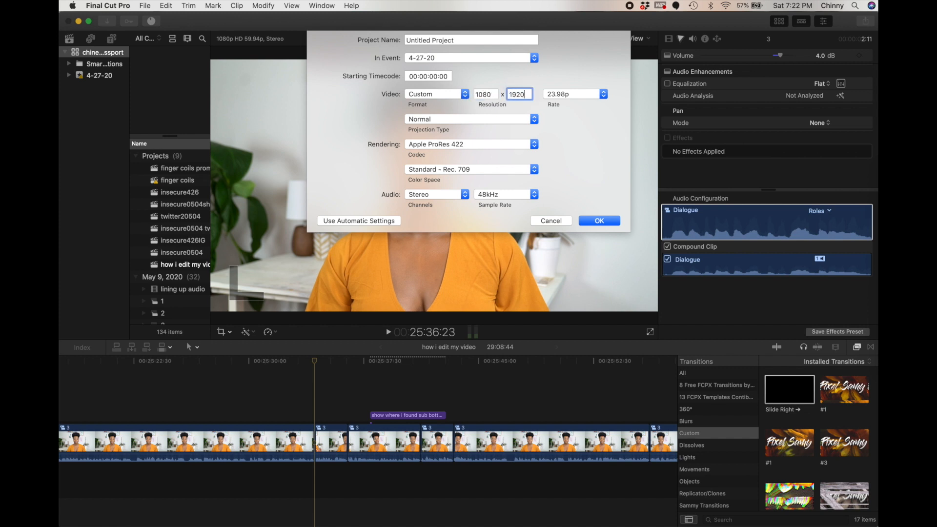
key("Tab")
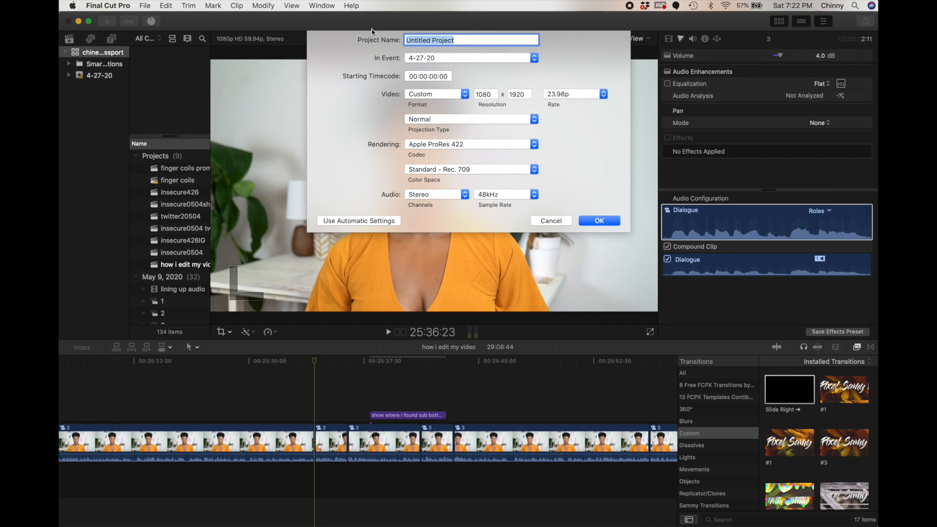
type("edit videos IG")
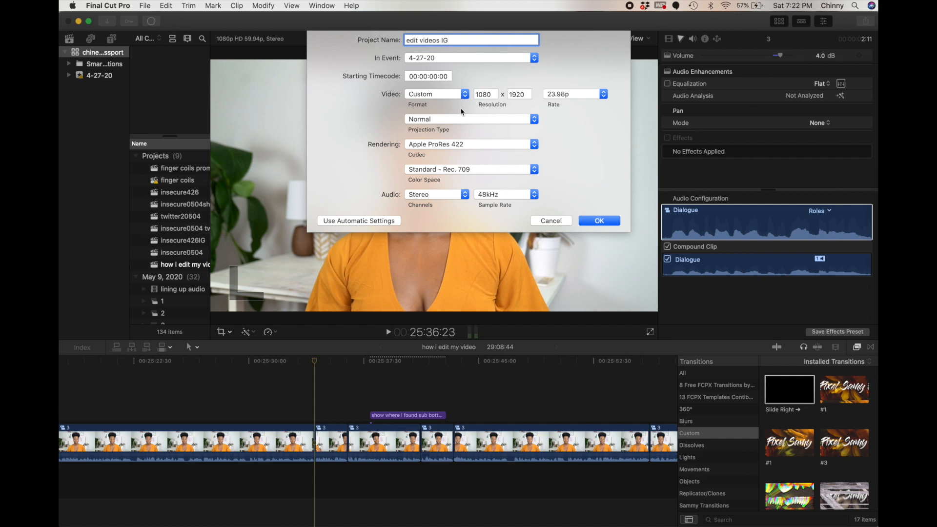
left_click(592, 222)
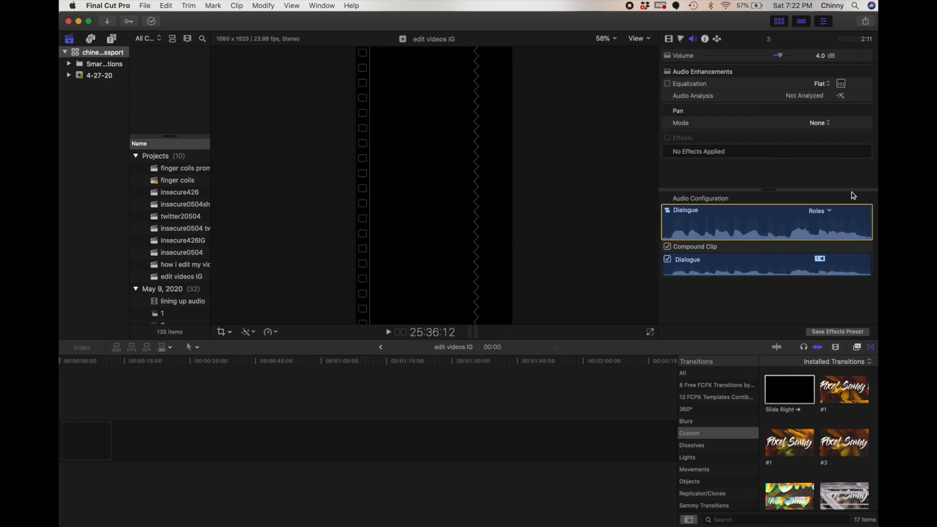
Add C0275.MP4 from the videos folder on the My Passport drive in Finder to the empty edit videos IG timeline
left_click(877, 175)
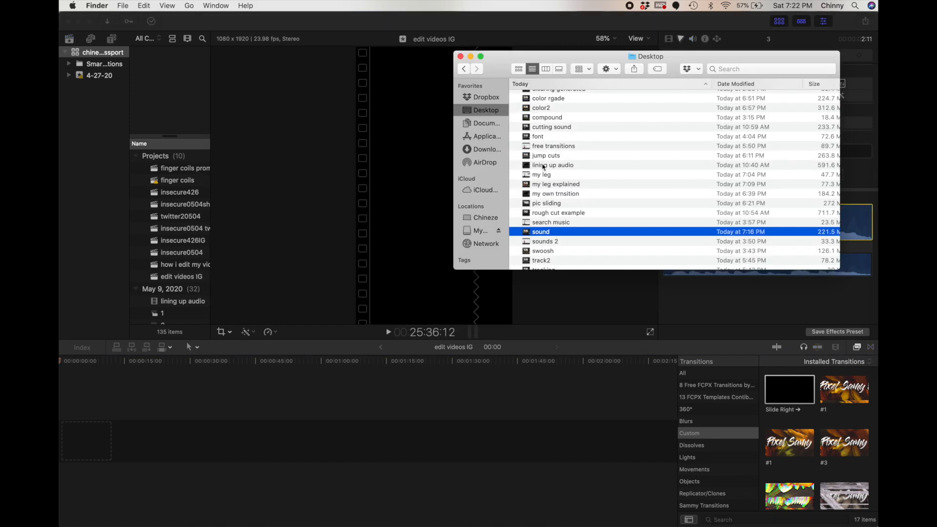
left_click(480, 231)
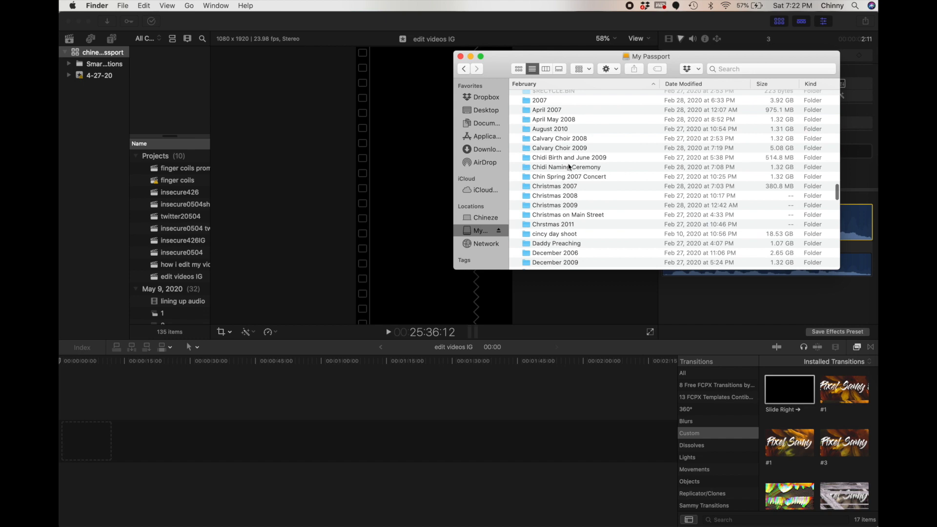
scroll(576, 165, "down", 5)
scroll(574, 165, "up", 12)
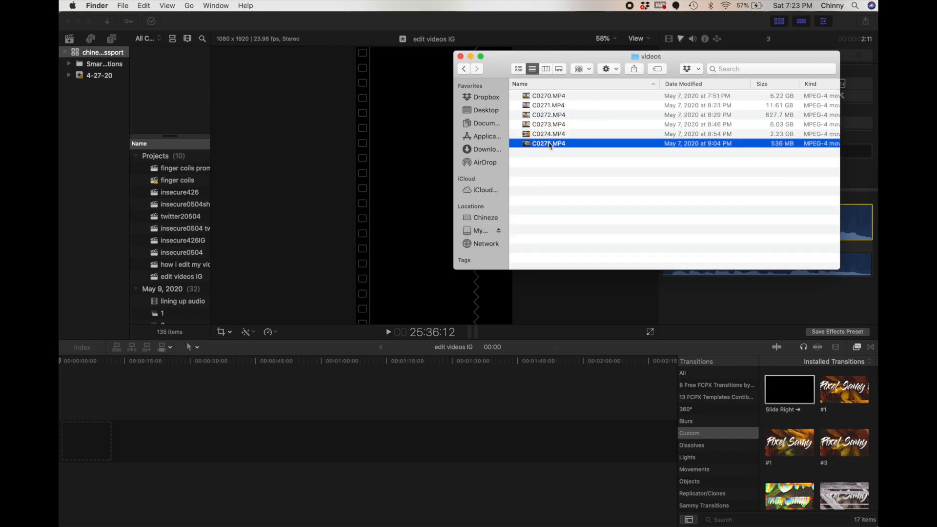
left_click_drag(549, 144, 74, 408)
left_click(74, 407)
left_click(123, 405)
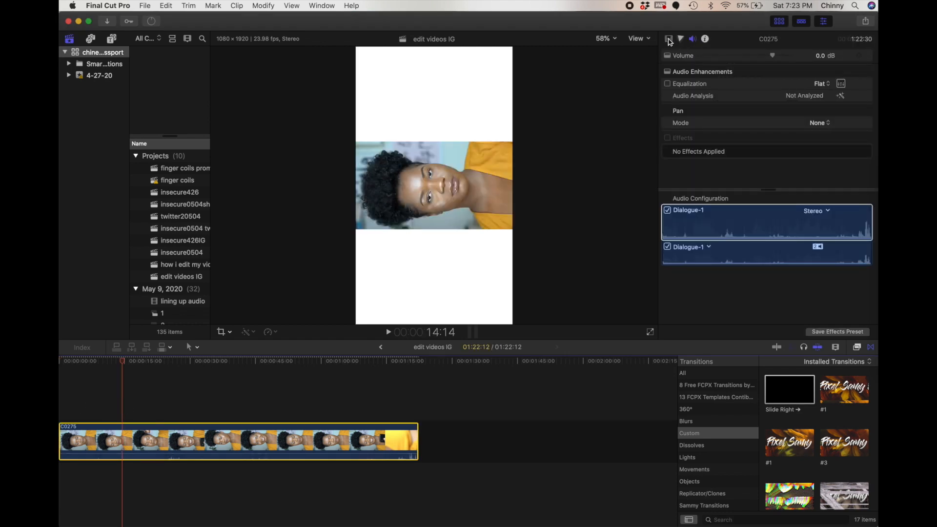
Rotate the C0275 clip to -90° and scale it uniformly to 208% to fill the vertical frame
left_click(669, 40)
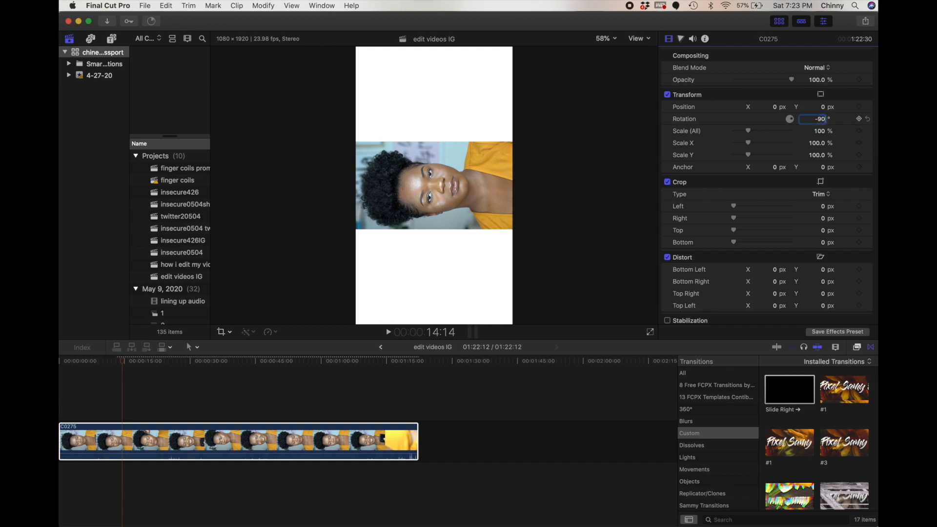
key("Return")
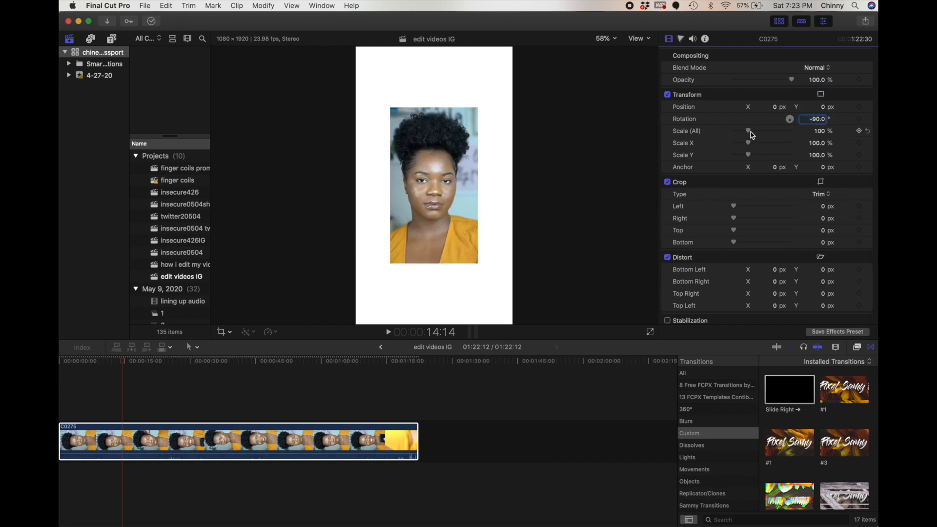
left_click_drag(750, 135, 763, 131)
left_click(107, 409)
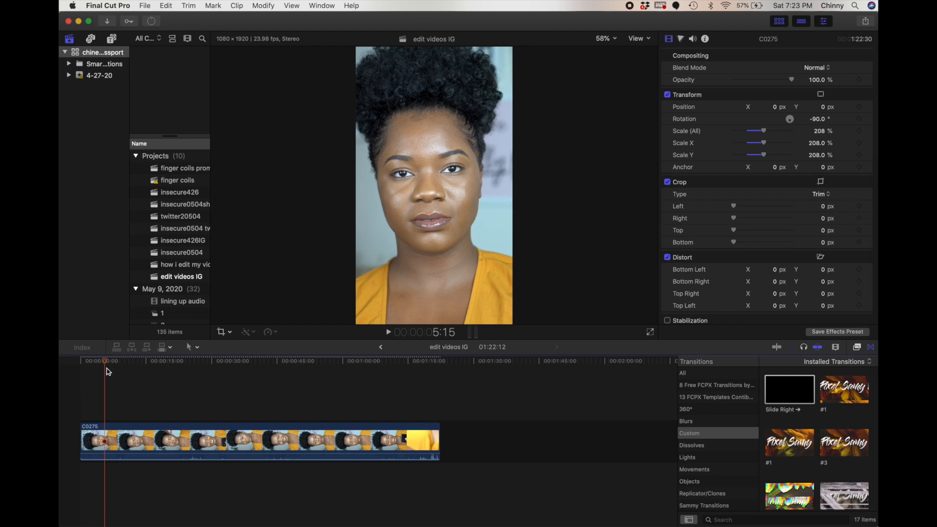
left_click_drag(106, 361, 174, 366)
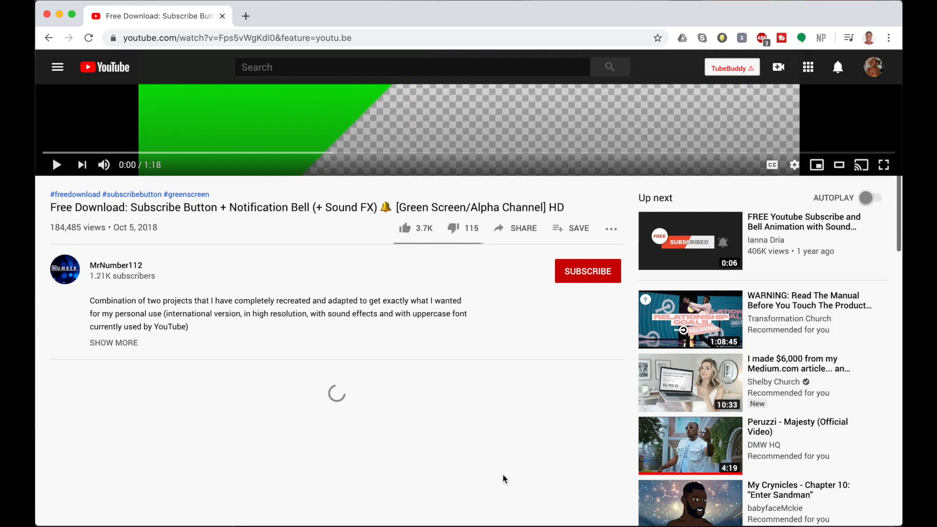
Expand the subscribe button video's description on YouTube and open its Alpha Channel Full HD download link in a new tab
scroll(505, 480, "down", 2)
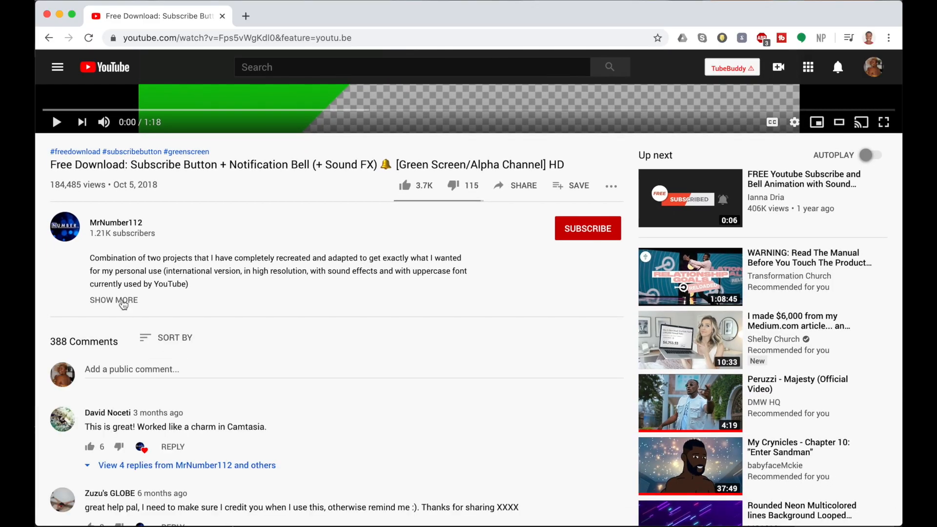
left_click(123, 303)
scroll(171, 342, "down", 2)
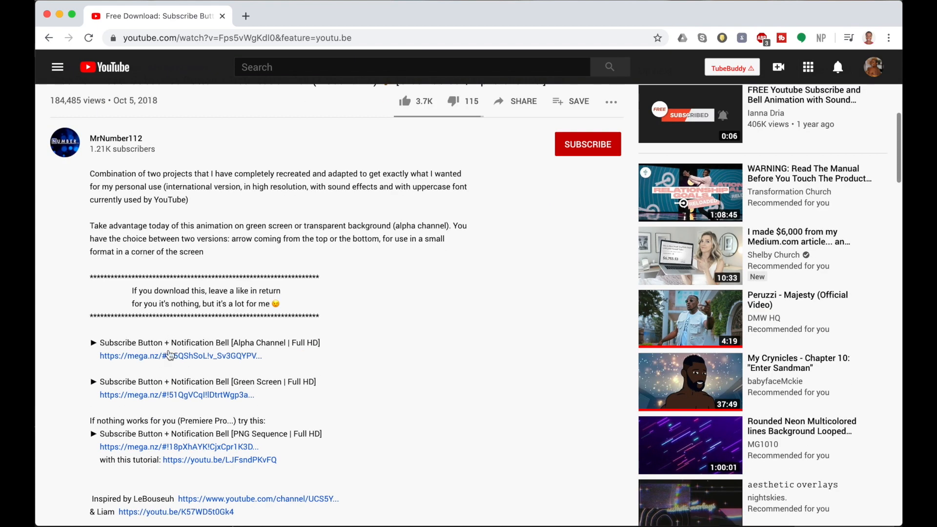
right_click(174, 356)
left_click(225, 357)
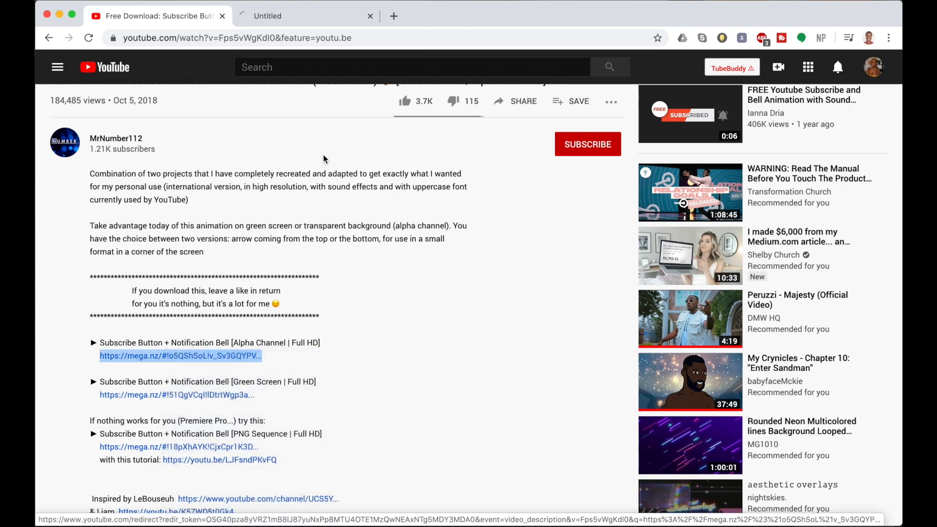
key("ctrl+Tab")
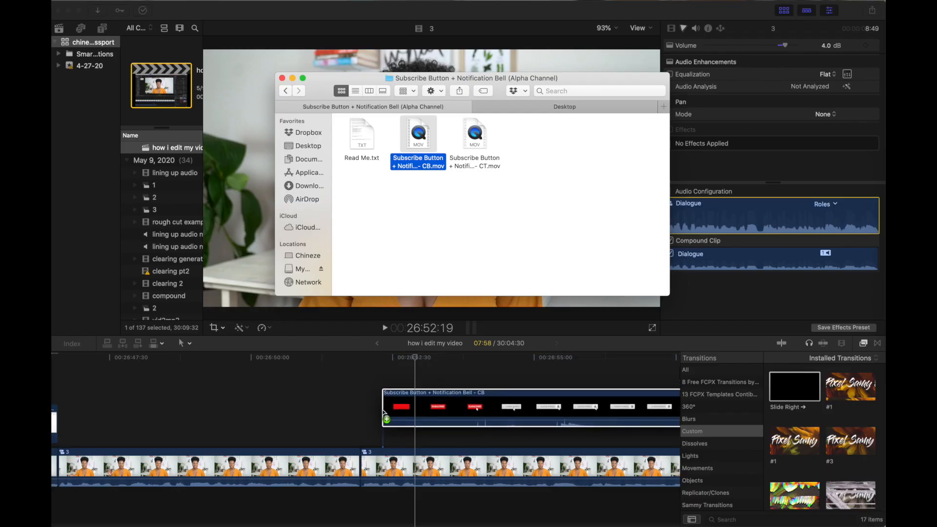
In Final Cut Pro, connect the Subscribe Button + Notification Bell - CB clip above the talking-head clip at about 26:52:15
left_click_drag(383, 416, 379, 417)
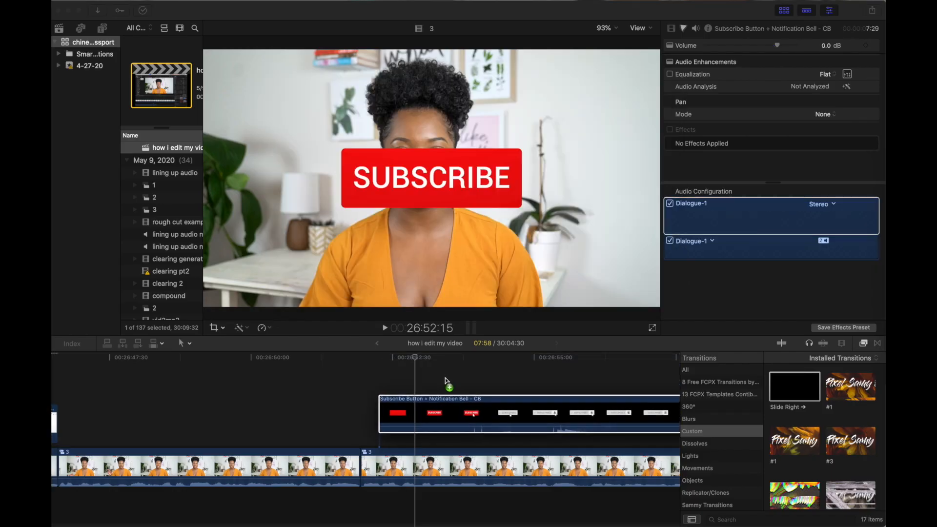
scroll(446, 381, "right", 3)
scroll(371, 391, "right", 3)
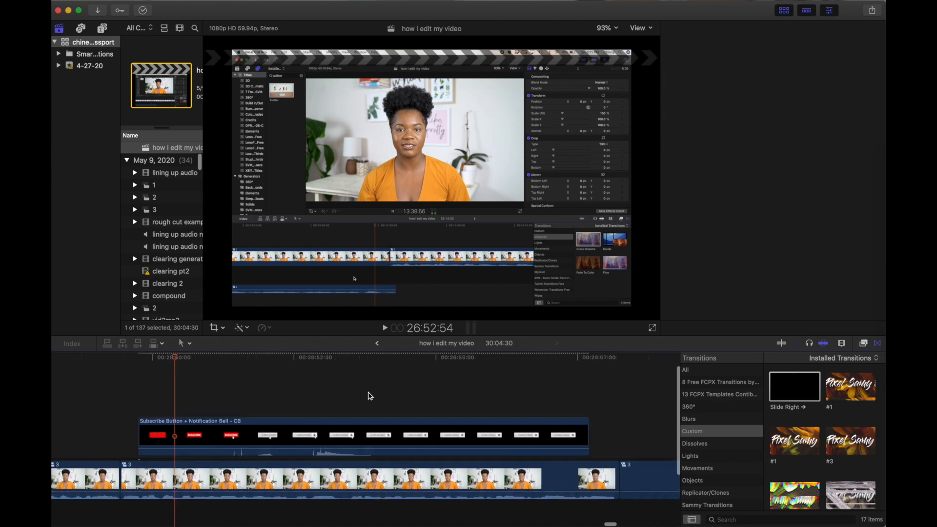
Scale down the Subscribe Button + Notification Bell overlay and set its vertical position to -400 px
left_click(366, 392)
left_click(404, 421)
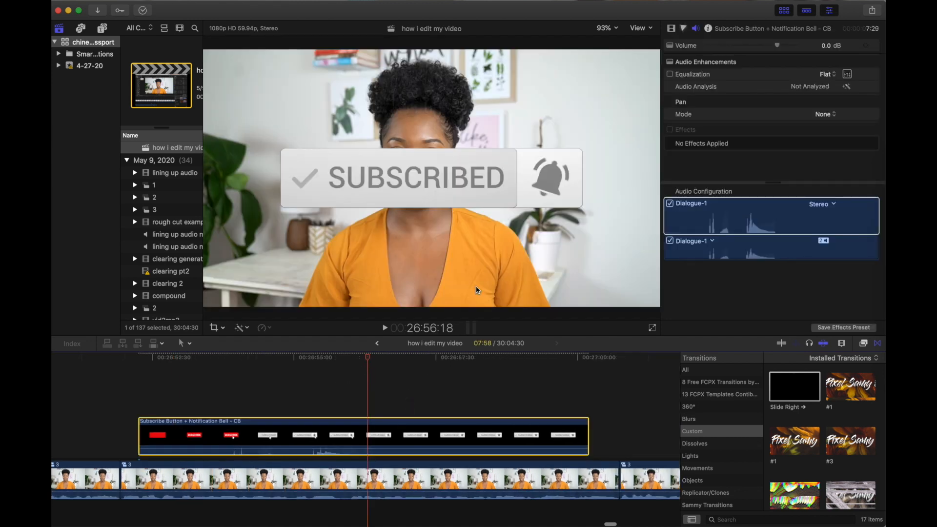
left_click(671, 28)
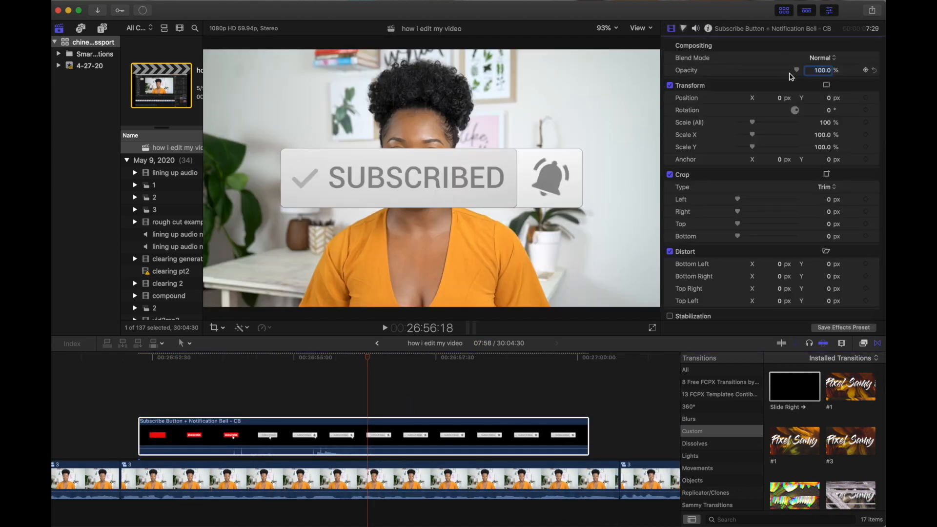
left_click_drag(754, 123, 746, 123)
left_click(828, 99)
type("-400")
key("Return")
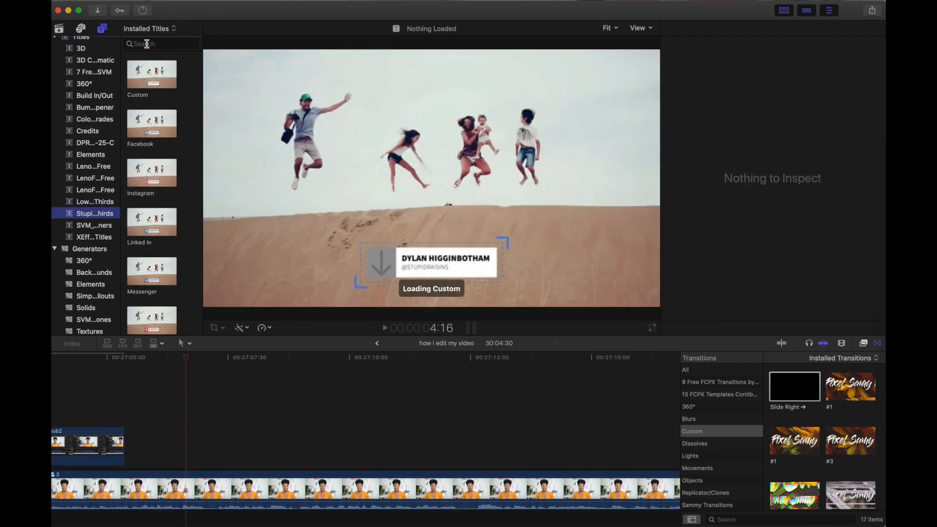
Connect the YouTube lower-third title above the talking-head clip, starting about 2.5 seconds after the sub2 overlay ends, and select it
scroll(177, 126, "down", 5)
scroll(176, 131, "down", 3)
left_click_drag(152, 304, 245, 427)
left_click(330, 462)
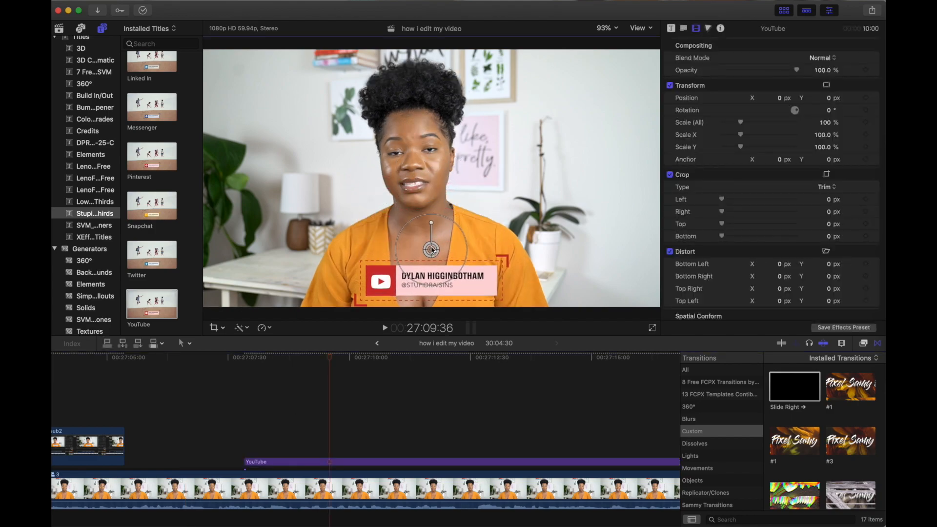